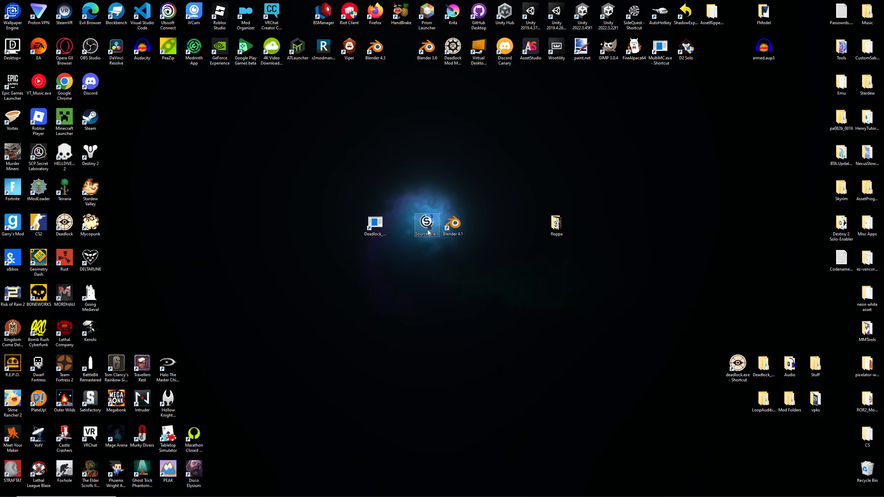
- Create a new desktop folder named soulcontainer
{"action": "right_click", "coordinate": [535, 222]}
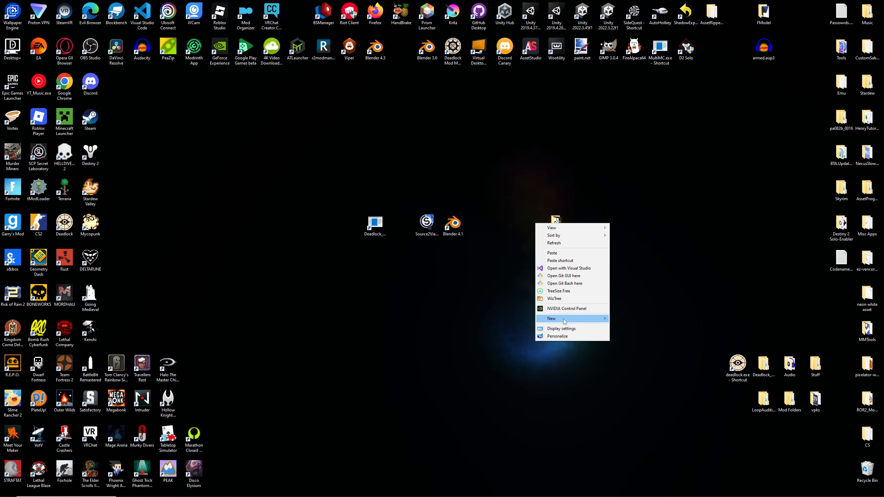
{"action": "mouse_move", "coordinate": [557, 318]}
{"action": "left_click", "coordinate": [627, 318]}
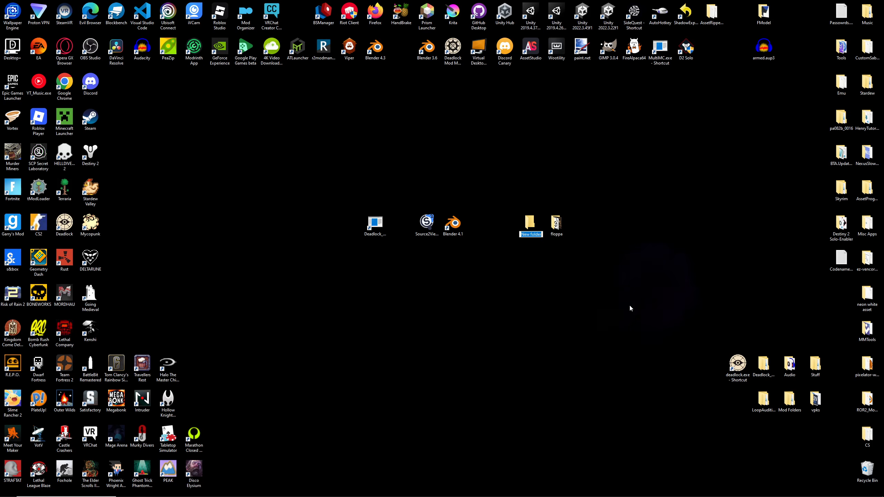
{"action": "type", "text": "soulcontainer"}
{"action": "key", "text": "Return"}
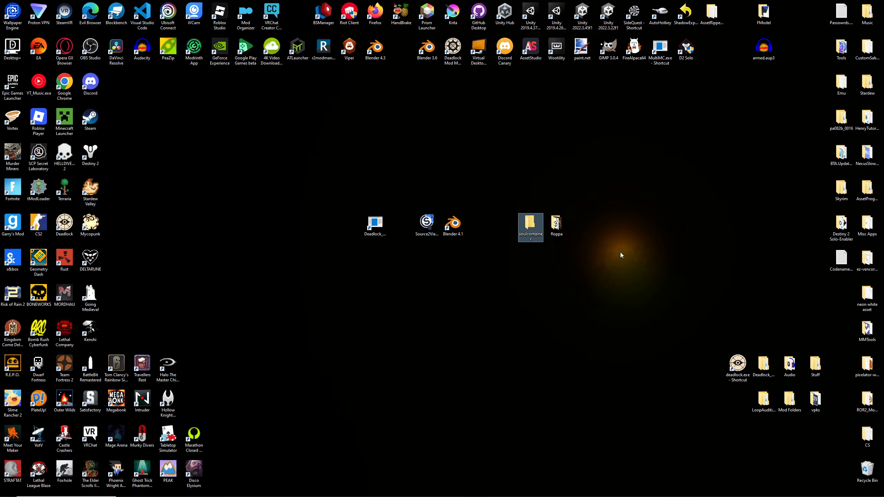
- Open Source 2 Viewer and load Deadlock's game/citadel/pak01_dir.vpk package
{"action": "double_click", "coordinate": [427, 222]}
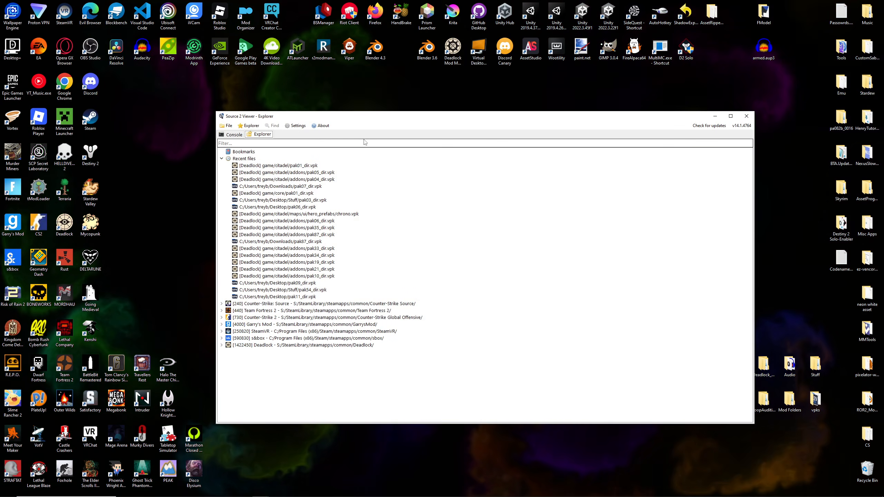
{"action": "left_click_drag", "start_coordinate": [344, 120], "coordinate": [315, 107]}
{"action": "double_click", "coordinate": [243, 331]}
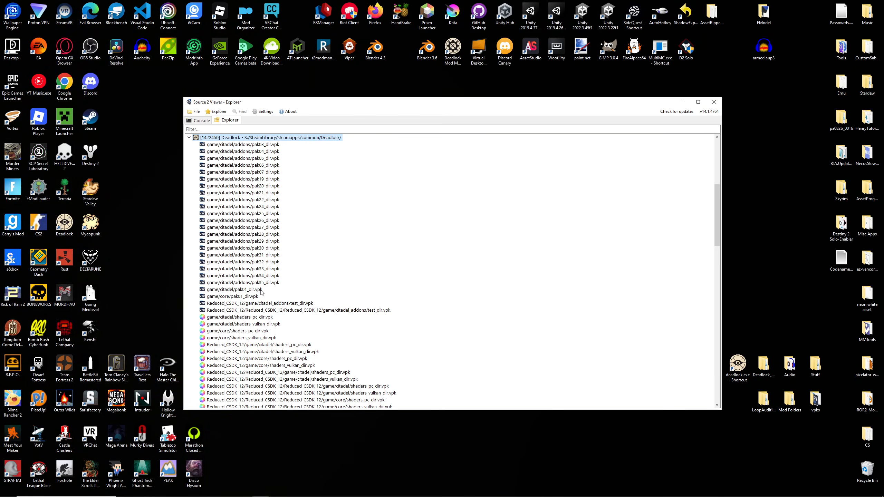
{"action": "double_click", "coordinate": [244, 289]}
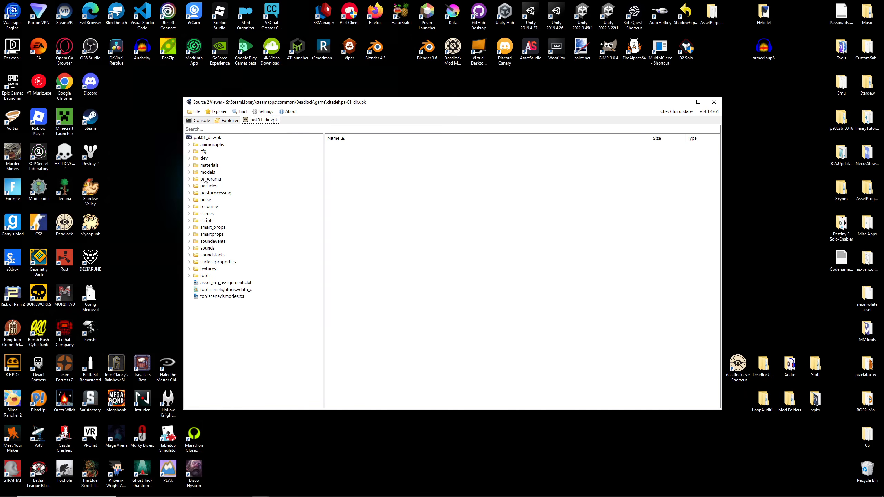
- Expand the package's folder tree to models/props_gameplay/soul_container
{"action": "left_click", "coordinate": [189, 172]}
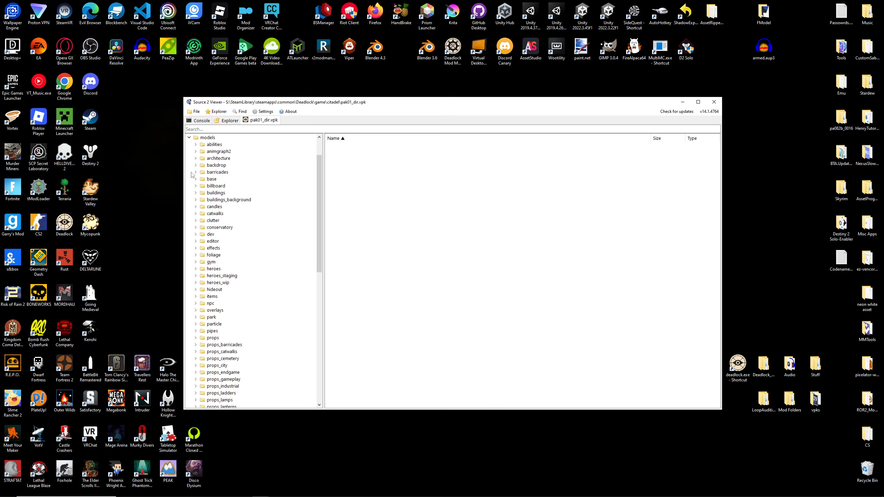
{"action": "scroll", "coordinate": [199, 299], "scroll_direction": "down", "scroll_amount": 6}
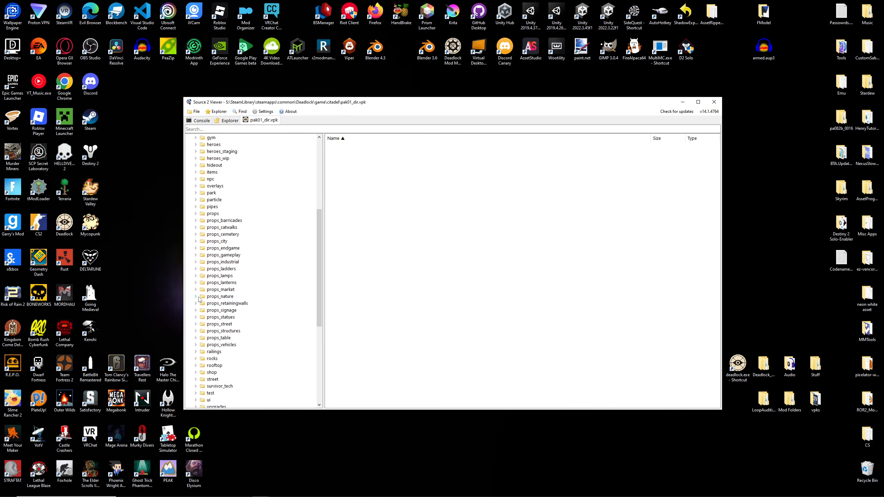
{"action": "left_click", "coordinate": [196, 256]}
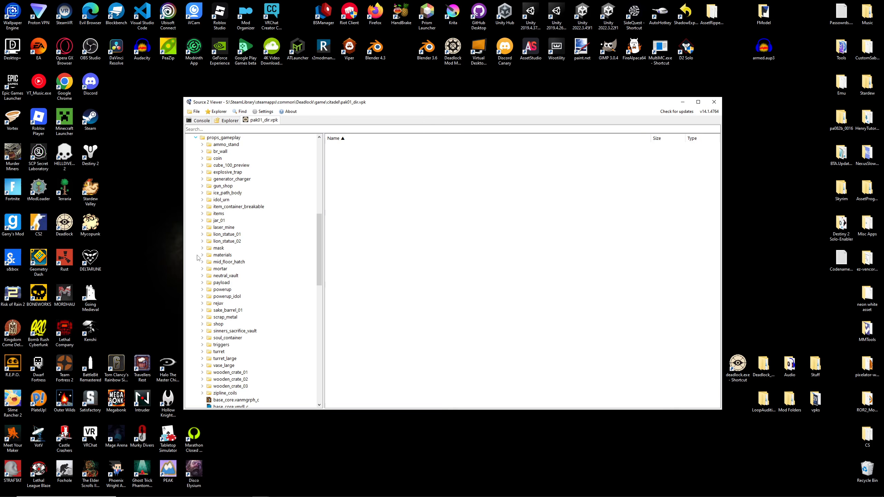
{"action": "left_click", "coordinate": [203, 337]}
{"action": "scroll", "coordinate": [216, 339], "scroll_direction": "down", "scroll_amount": 1}
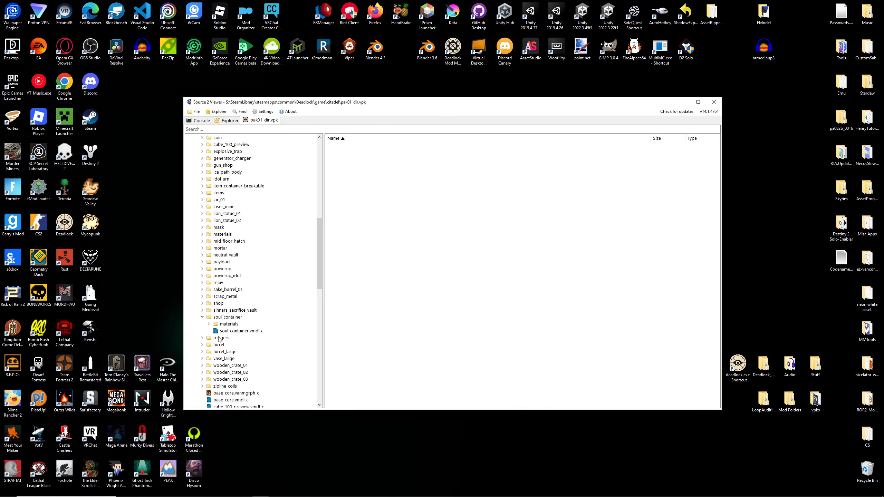
- Decompile and export soul_container.vmdl_c as glTF, saving soul_container.gltf in the desktop's soulcontainer folder, and close the export report
{"action": "right_click", "coordinate": [244, 332]}
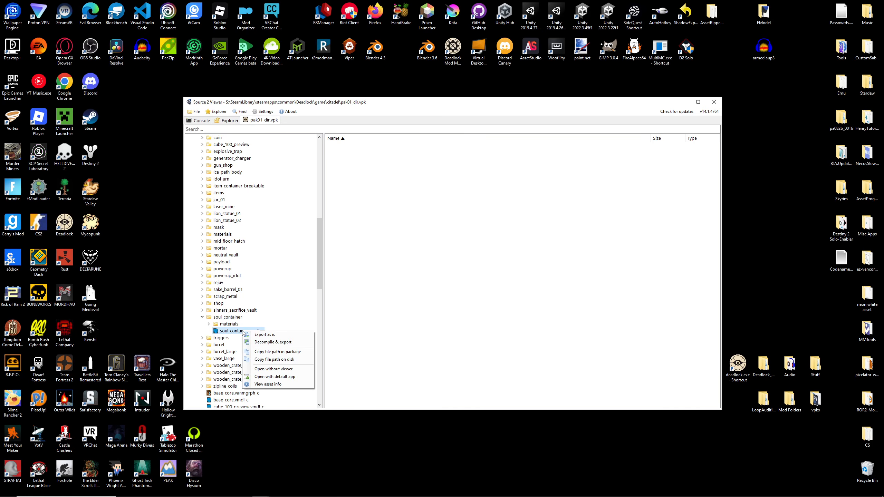
{"action": "left_click", "coordinate": [268, 342]}
{"action": "left_click", "coordinate": [252, 329]}
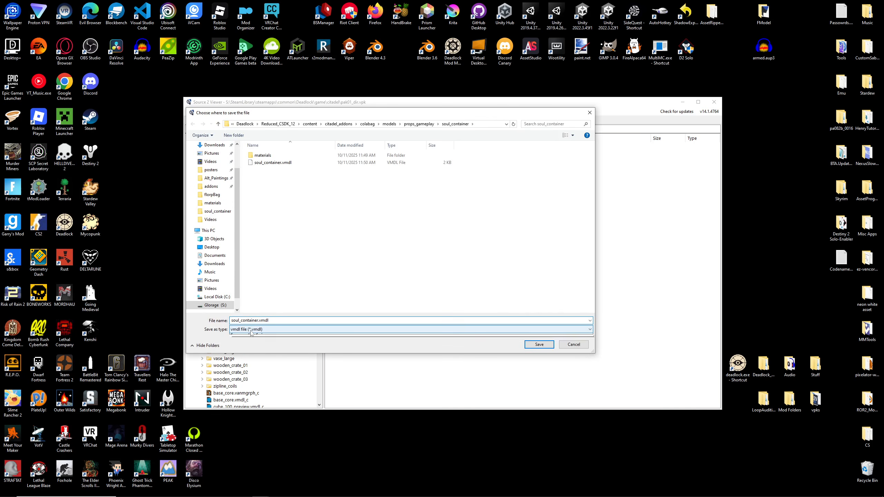
{"action": "left_click", "coordinate": [245, 342]}
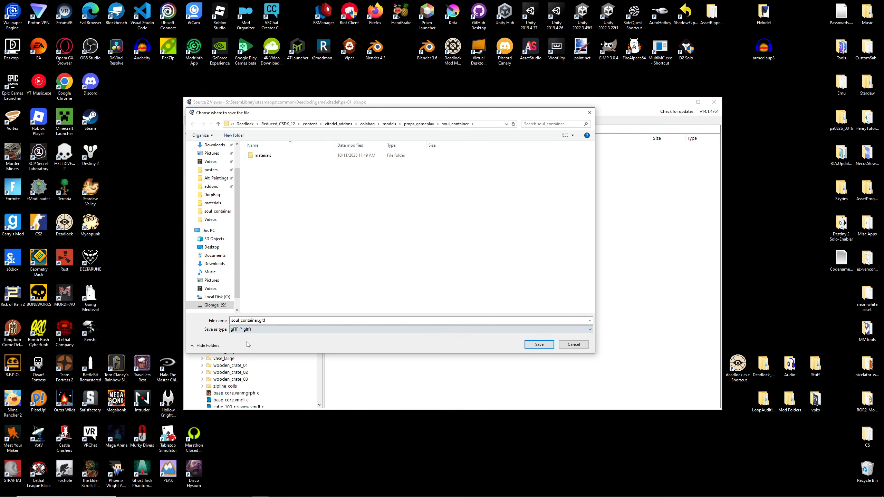
{"action": "scroll", "coordinate": [214, 209], "scroll_direction": "up", "scroll_amount": 2}
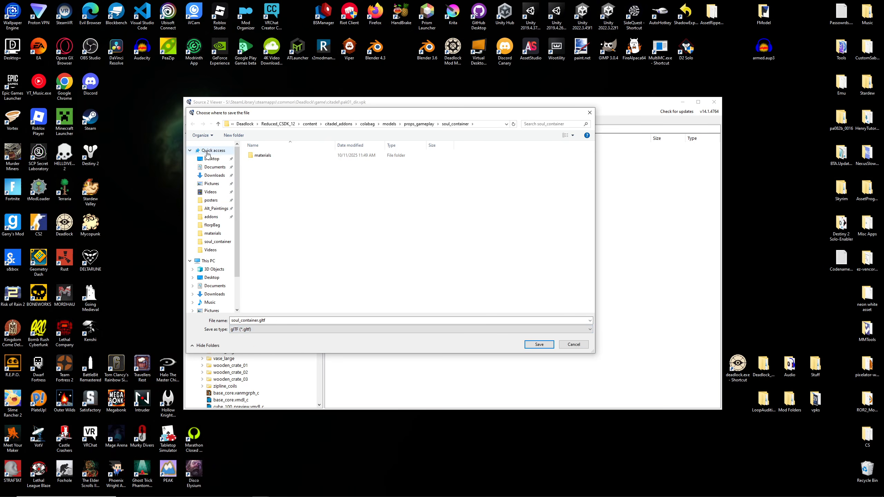
{"action": "left_click", "coordinate": [210, 159]}
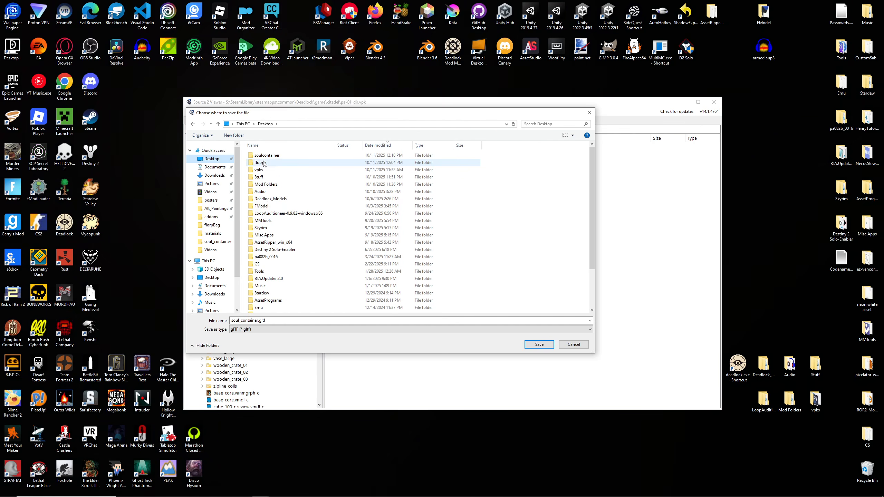
{"action": "double_click", "coordinate": [266, 155]}
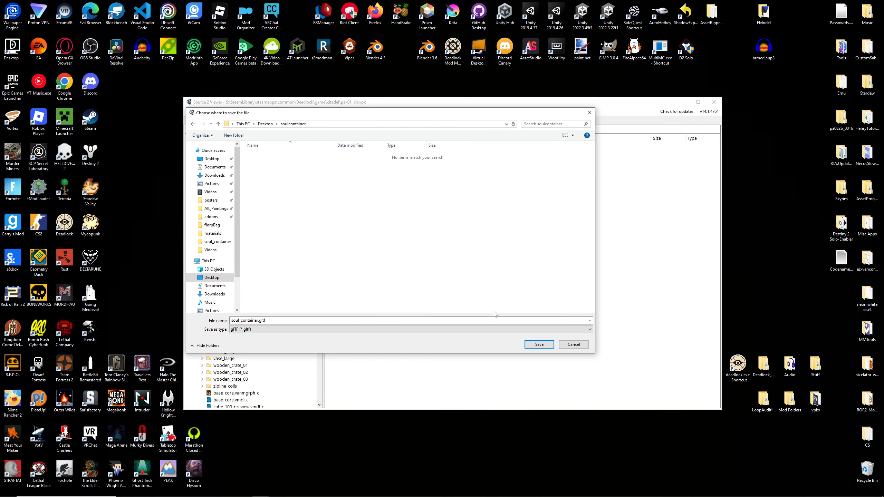
{"action": "left_click", "coordinate": [539, 344]}
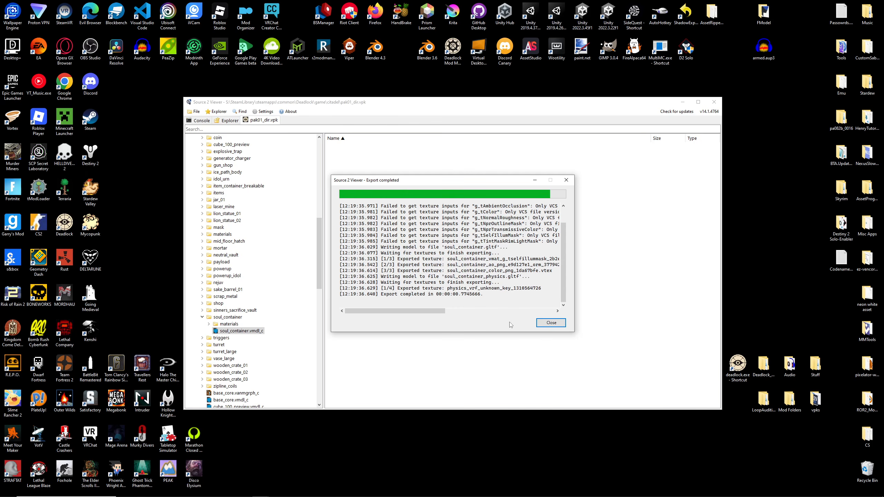
{"action": "left_click_drag", "start_coordinate": [379, 294], "coordinate": [483, 294]}
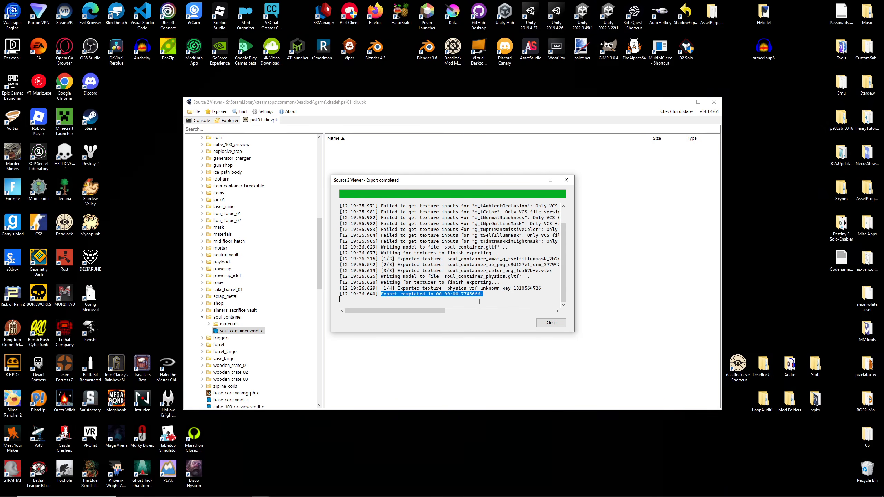
{"action": "left_click", "coordinate": [498, 302]}
{"action": "left_click", "coordinate": [549, 324]}
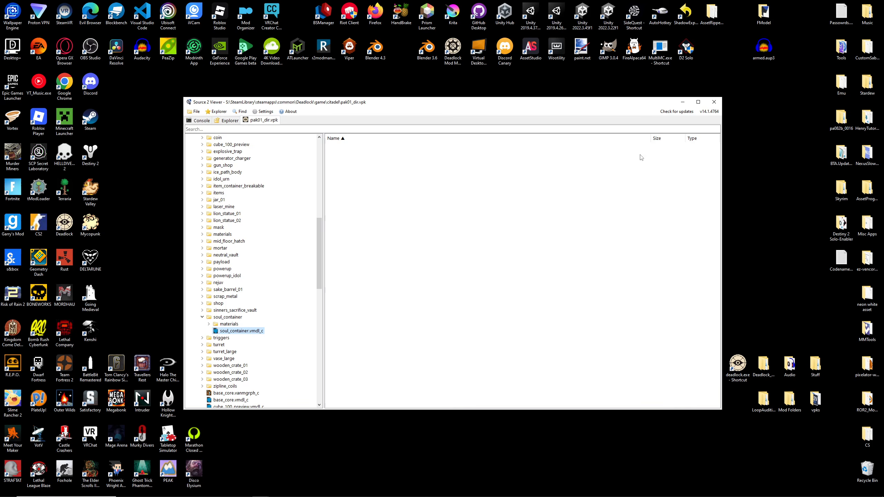
- Check the exported model and texture files in the desktop's soulcontainer folder
{"action": "left_click", "coordinate": [682, 102]}
{"action": "double_click", "coordinate": [530, 224]}
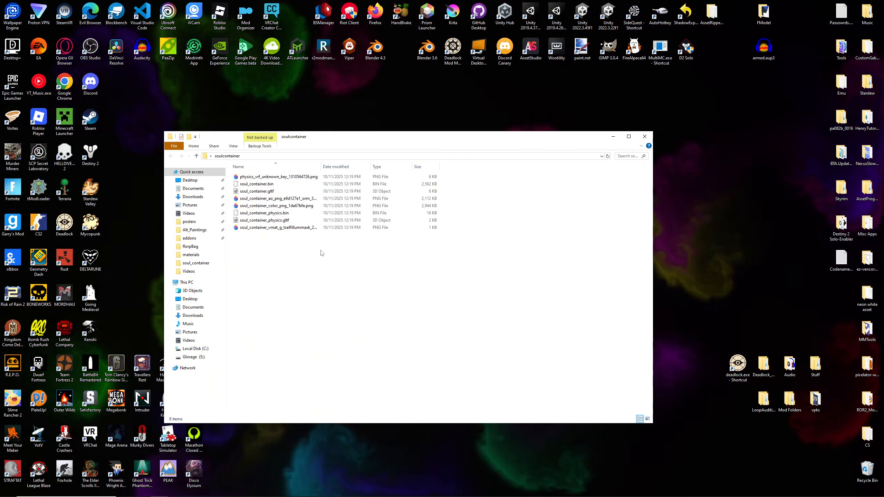
{"action": "left_click_drag", "start_coordinate": [292, 241], "coordinate": [240, 174]}
{"action": "left_click", "coordinate": [270, 232]}
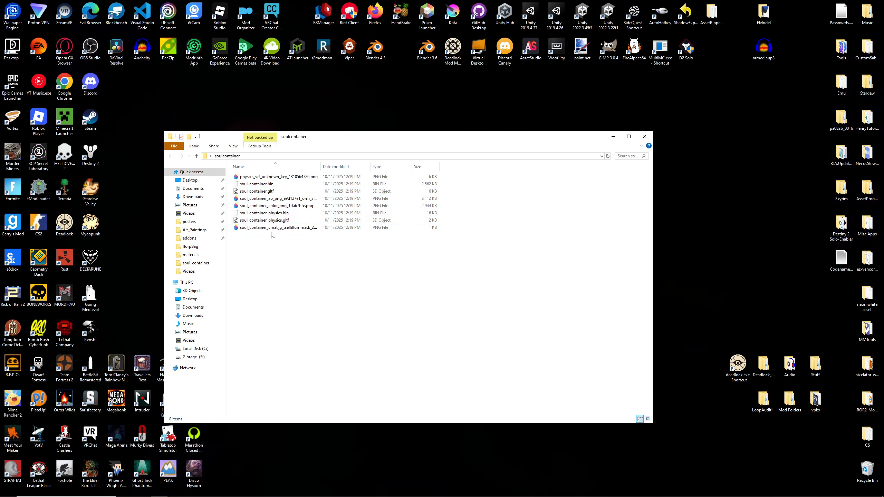
{"action": "left_click", "coordinate": [613, 136]}
- Open Blender 4.1 with a new General file and delete the default light, cube, camera and collection
{"action": "double_click", "coordinate": [452, 223]}
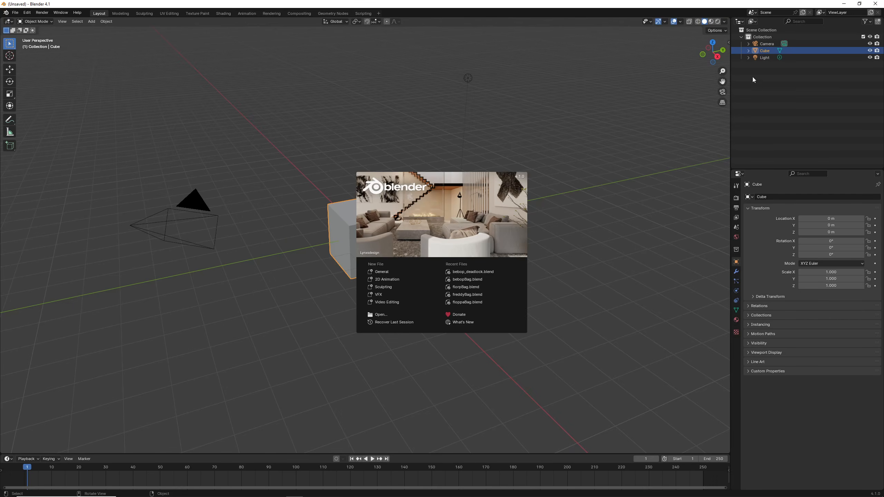
{"action": "left_click", "coordinate": [385, 272]}
{"action": "left_click", "coordinate": [784, 57]}
{"action": "key", "text": "Delete"}
{"action": "left_click", "coordinate": [783, 51]}
{"action": "key", "text": "Delete"}
{"action": "left_click", "coordinate": [780, 46]}
{"action": "key", "text": "Delete"}
{"action": "left_click", "coordinate": [771, 38]}
{"action": "key", "text": "Delete"}
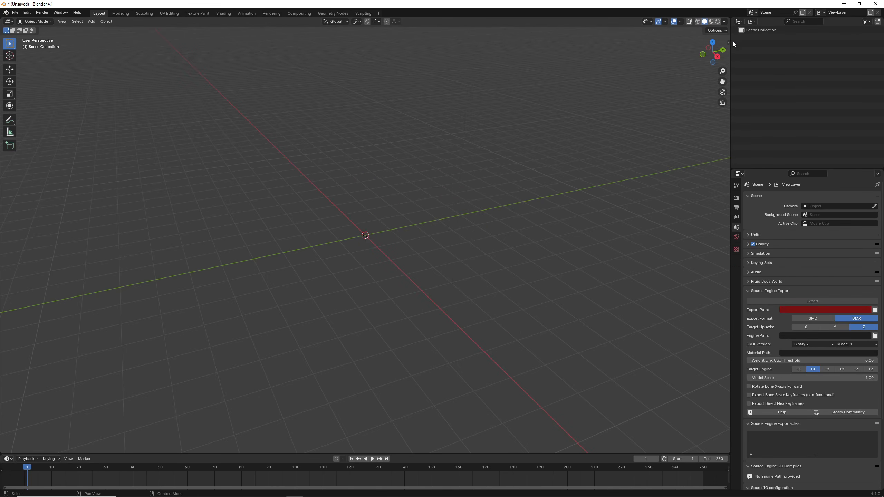
- Import soul_container.gltf from the desktop's soulcontainer folder as glTF 2.0
{"action": "left_click", "coordinate": [16, 13]}
{"action": "mouse_move", "coordinate": [57, 112]}
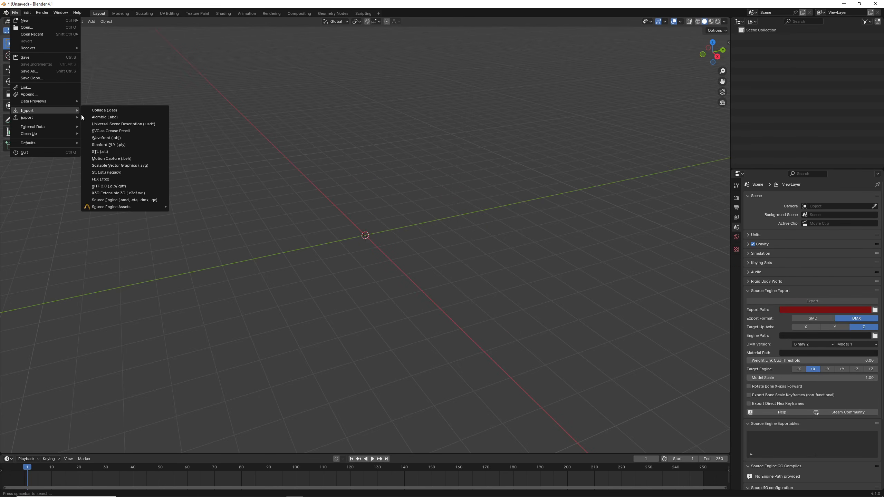
{"action": "left_click", "coordinate": [120, 188]}
{"action": "left_click", "coordinate": [288, 209]}
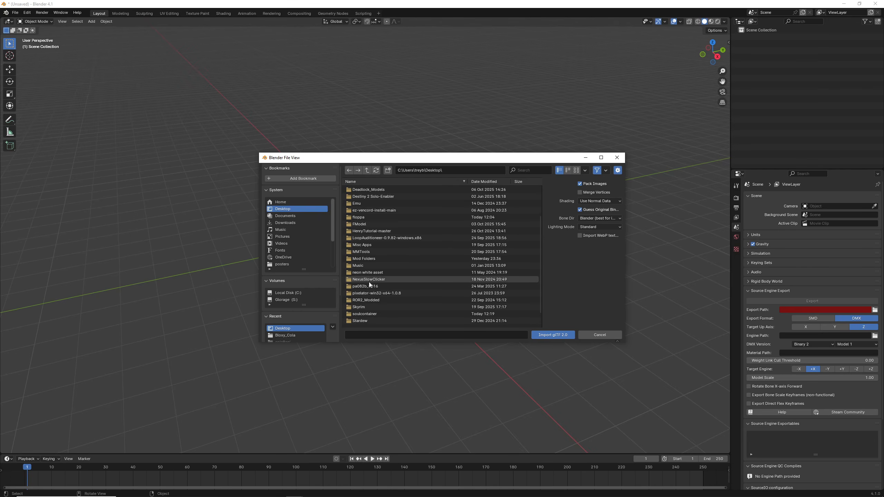
{"action": "scroll", "coordinate": [369, 282], "scroll_direction": "down", "scroll_amount": 5}
{"action": "double_click", "coordinate": [372, 295]}
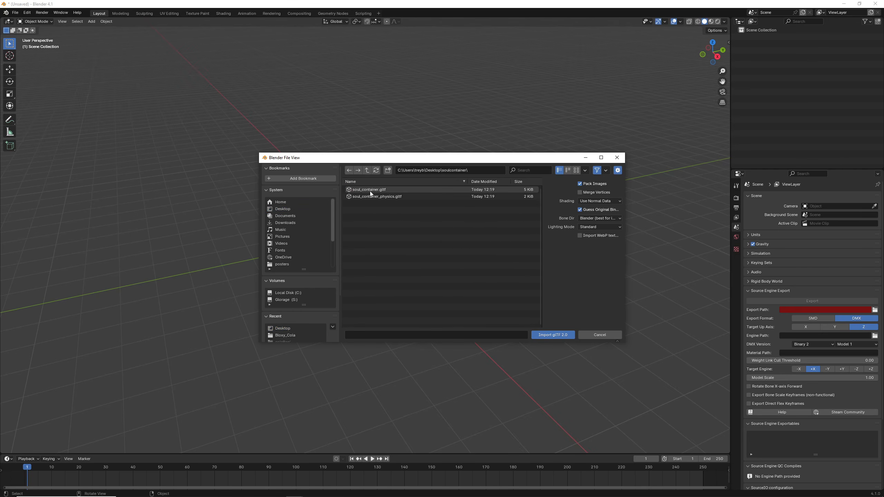
{"action": "left_click", "coordinate": [405, 190]}
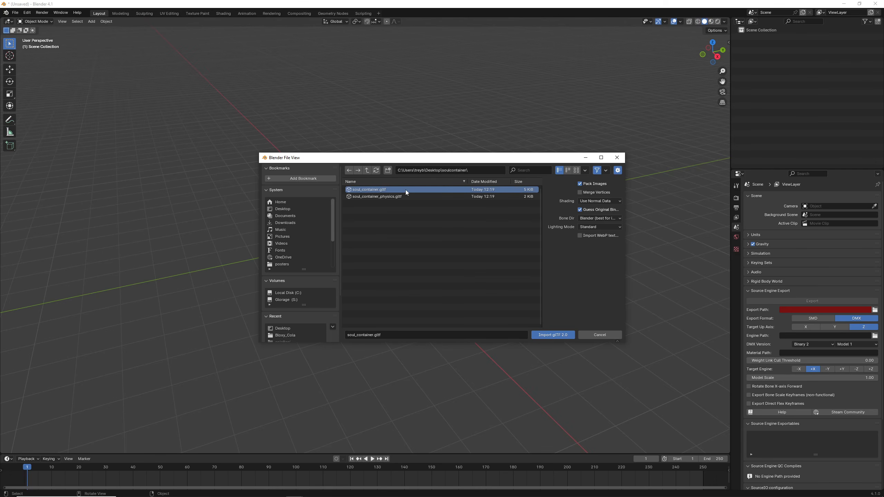
{"action": "double_click", "coordinate": [388, 190]}
- Delete the glTF_not_exported collection and its Icosphere, leaving only the soul_container.vmdl_c model
{"action": "scroll", "coordinate": [388, 201], "scroll_direction": "up", "scroll_amount": 12}
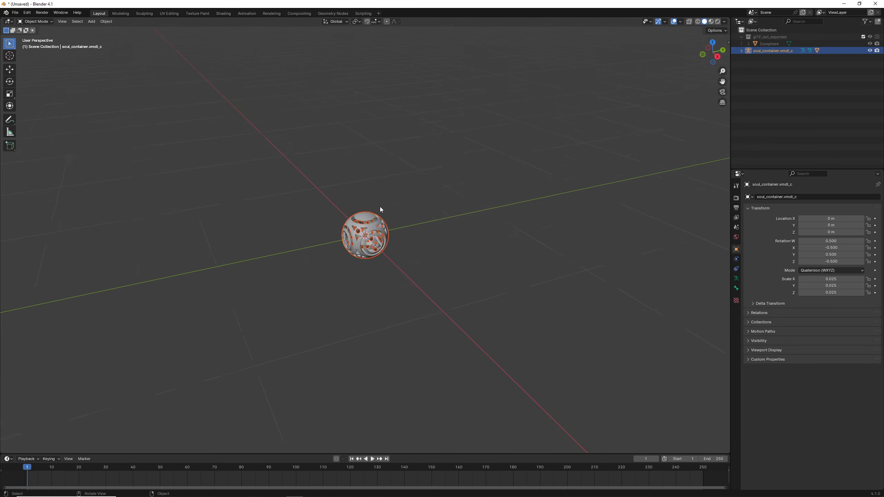
{"action": "middle_click_drag", "start_coordinate": [381, 209], "coordinate": [447, 200]}
{"action": "left_click", "coordinate": [765, 38]}
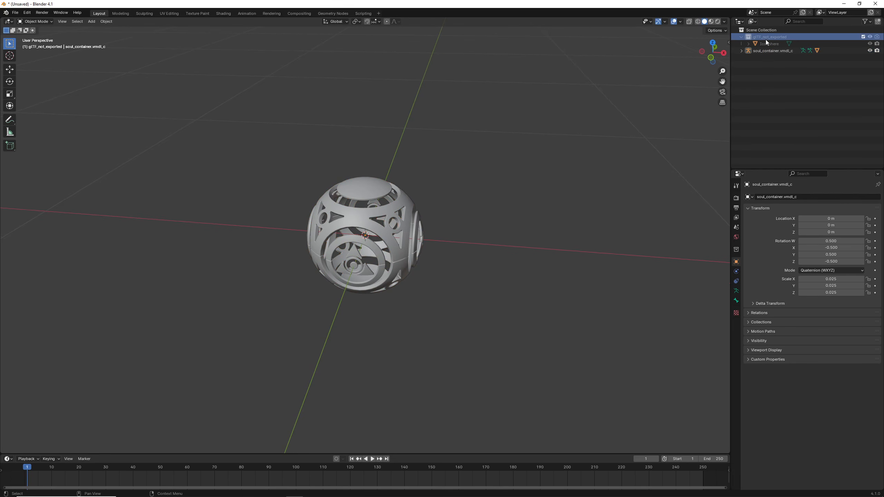
{"action": "left_click", "coordinate": [765, 44]}
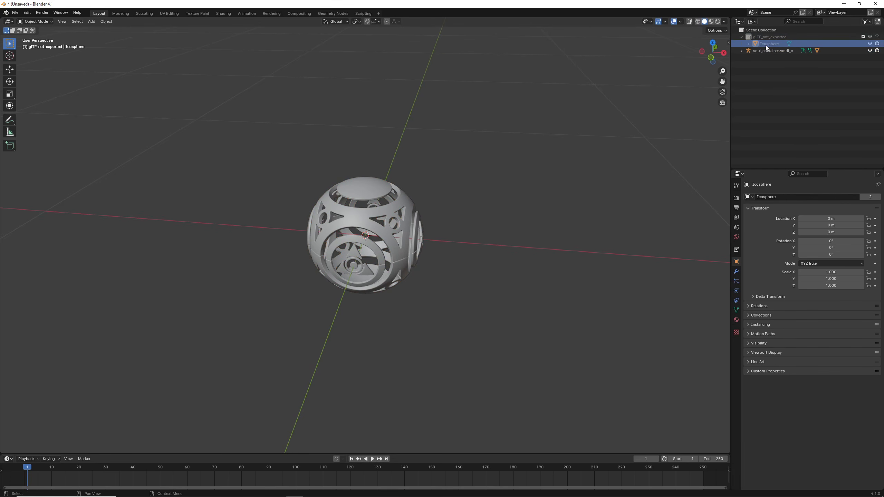
{"action": "key", "text": "Delete"}
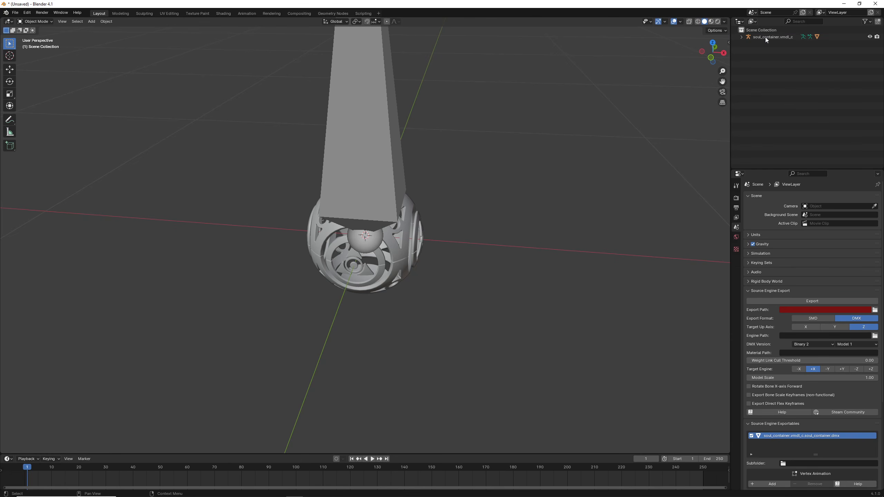
{"action": "scroll", "coordinate": [467, 148], "scroll_direction": "down", "scroll_amount": 5}
{"action": "middle_click_drag", "start_coordinate": [466, 149], "coordinate": [379, 256]}
{"action": "left_click", "coordinate": [368, 159]}
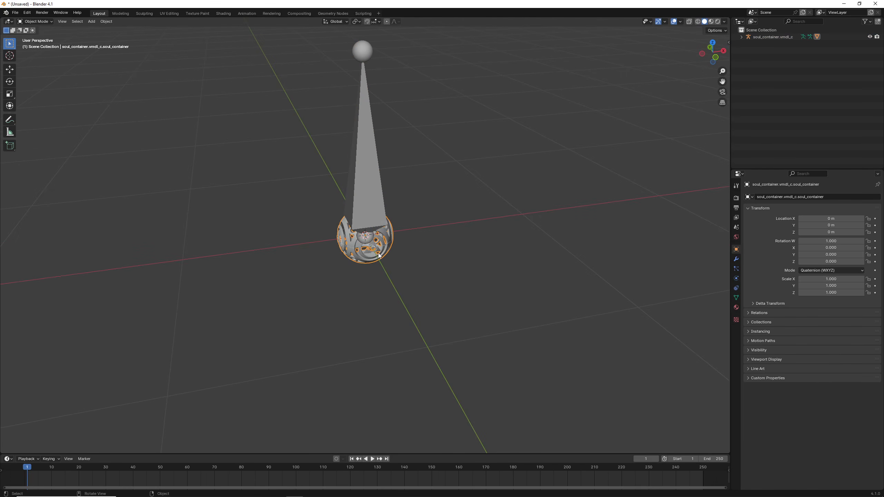
- Import Big_Floppa.obj from the desktop's floppa folder as a Wavefront OBJ
{"action": "left_click", "coordinate": [15, 13]}
{"action": "mouse_move", "coordinate": [41, 111]}
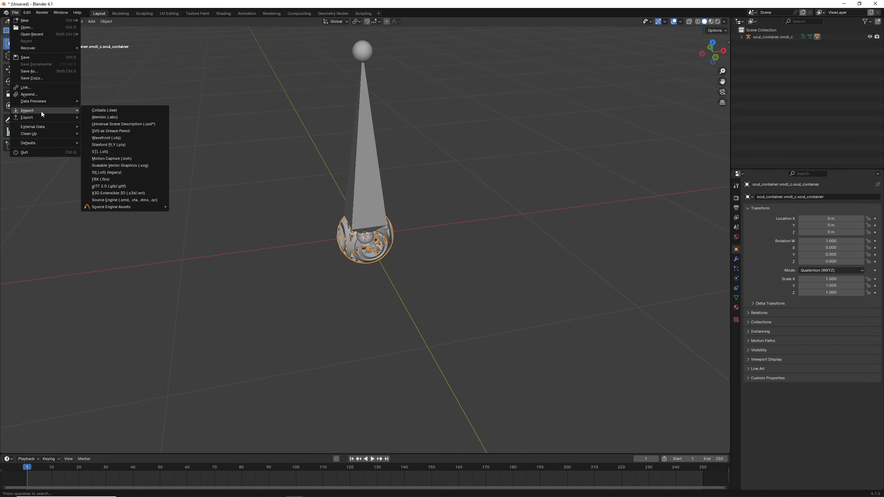
{"action": "left_click", "coordinate": [111, 138]}
{"action": "left_click", "coordinate": [282, 209]}
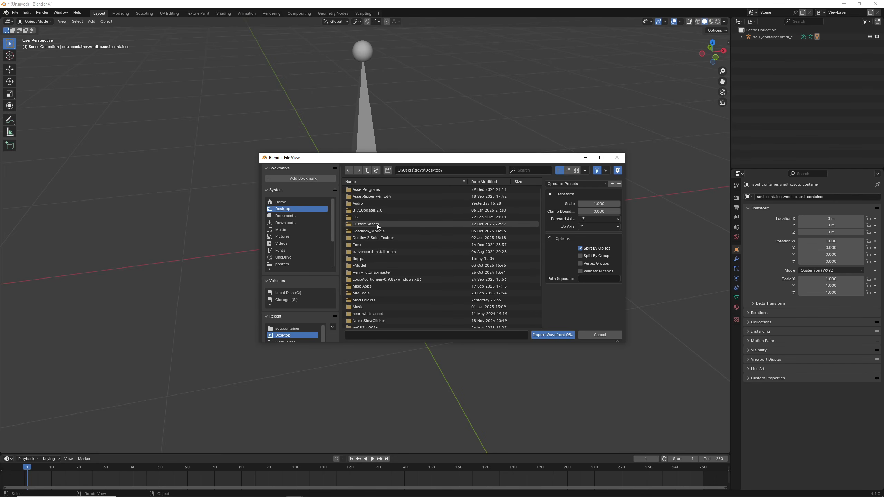
{"action": "left_click", "coordinate": [365, 258]}
{"action": "double_click", "coordinate": [373, 190]}
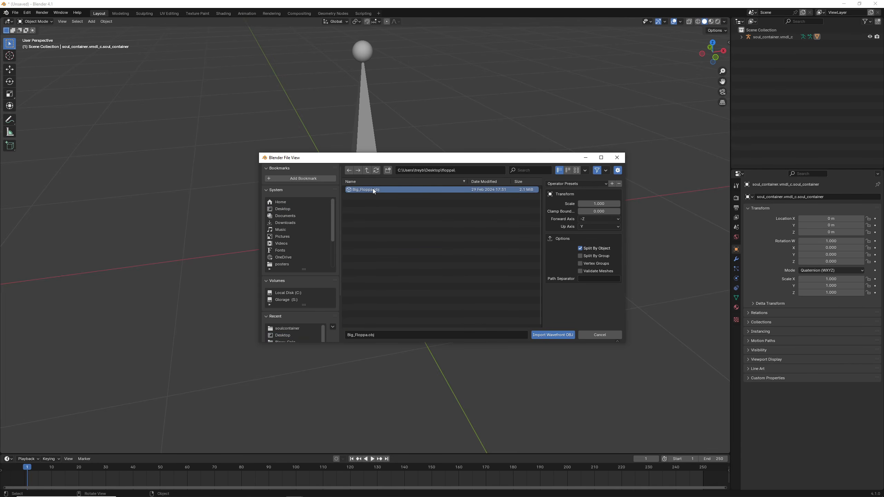
- Delete the UCX_flop.001 collision mesh, keeping only the flop mesh from the import
{"action": "scroll", "coordinate": [376, 215], "scroll_direction": "down", "scroll_amount": 8}
{"action": "scroll", "coordinate": [376, 214], "scroll_direction": "down", "scroll_amount": 5}
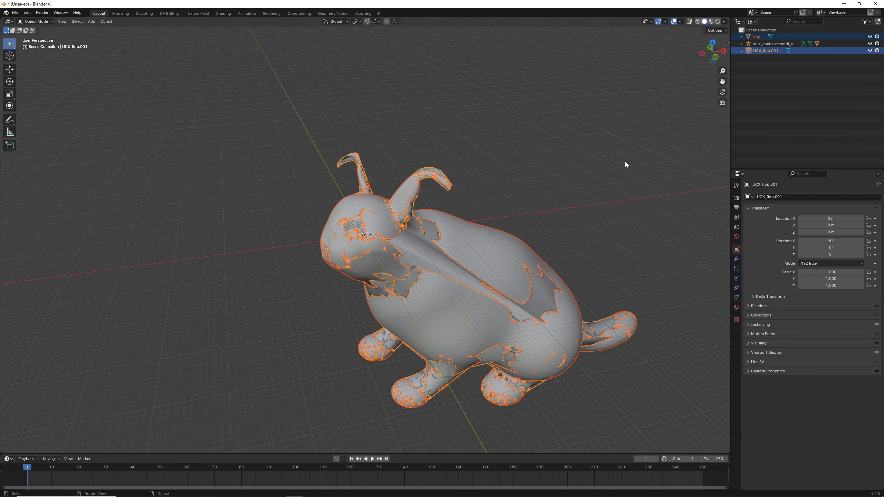
{"action": "left_click", "coordinate": [742, 50]}
{"action": "left_click", "coordinate": [748, 58]}
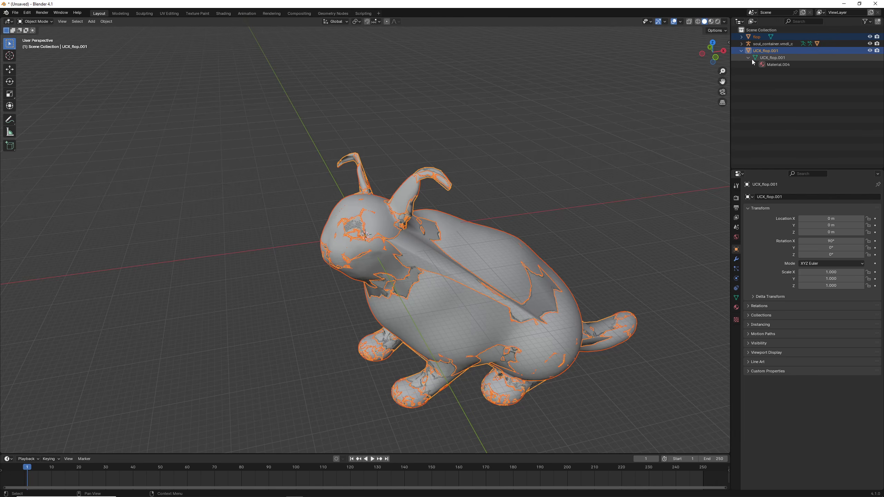
{"action": "left_click", "coordinate": [754, 36]}
{"action": "right_click", "coordinate": [756, 51]}
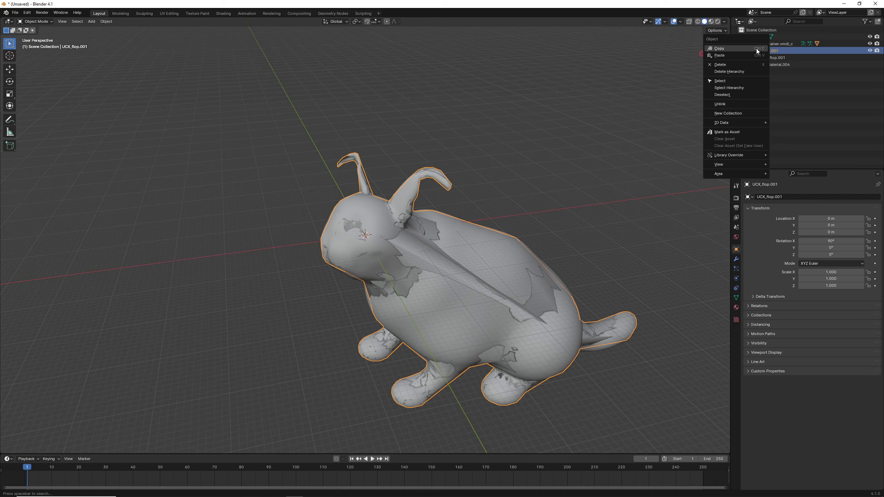
{"action": "left_click", "coordinate": [731, 65]}
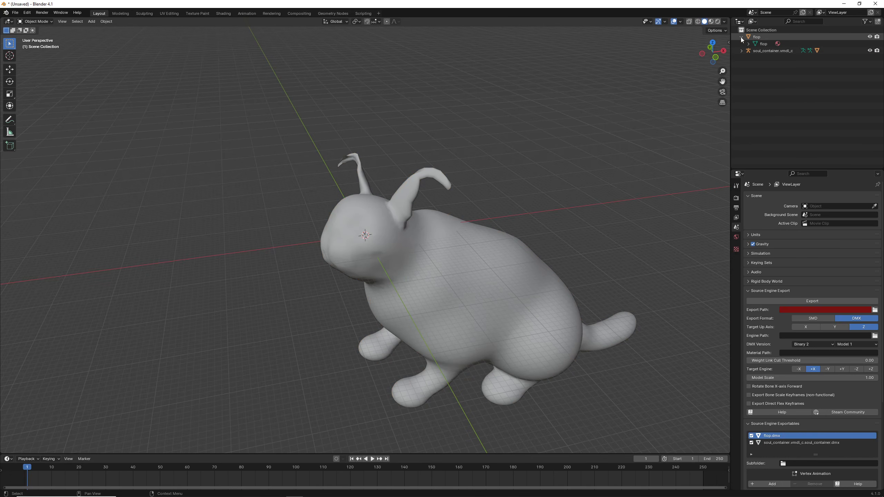
- Select the flop model and scale it down uniformly to about 0.007, close to the soul container's size
{"action": "left_click", "coordinate": [748, 44]}
{"action": "middle_click_drag", "start_coordinate": [597, 148], "coordinate": [559, 181]}
{"action": "left_click", "coordinate": [403, 237]}
{"action": "double_click", "coordinate": [782, 51]}
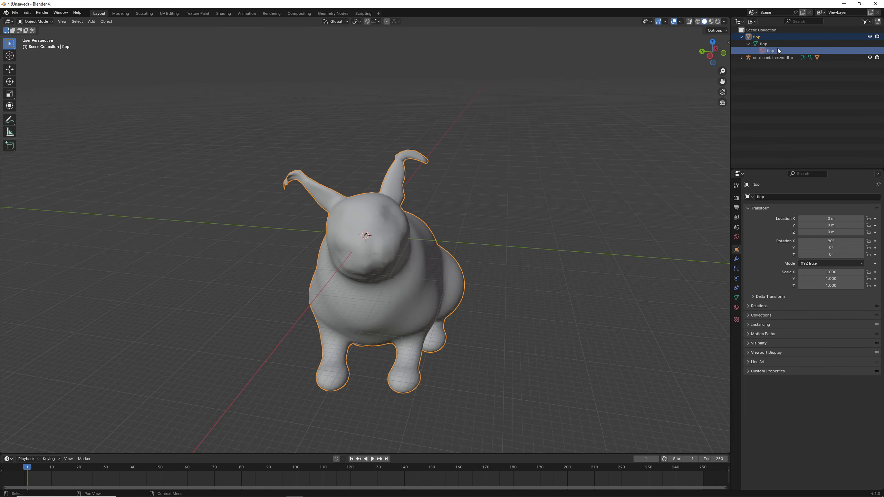
{"action": "left_click", "coordinate": [742, 36]}
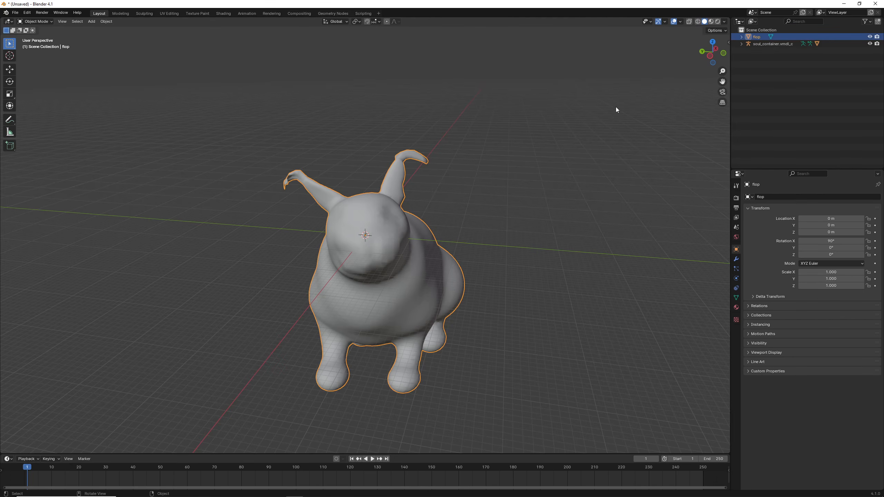
{"action": "key", "text": "s"}
{"action": "left_click", "coordinate": [365, 235]}
{"action": "key", "text": "s"}
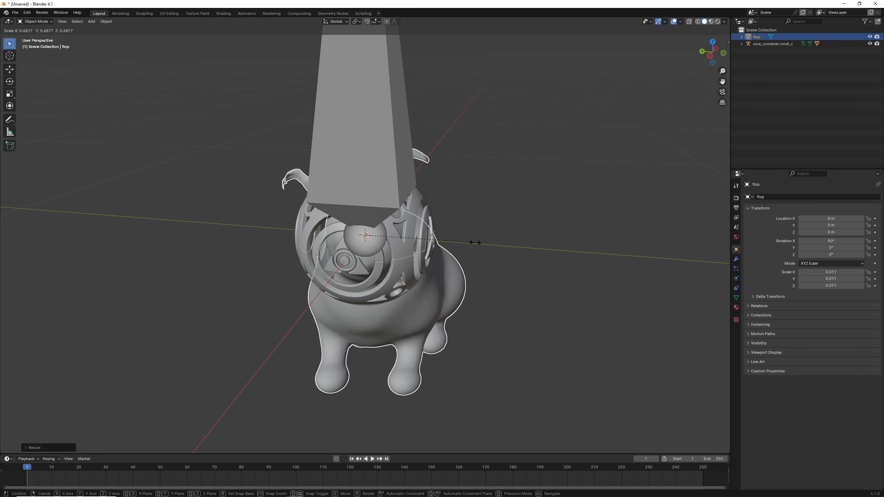
{"action": "left_click", "coordinate": [434, 232]}
{"action": "middle_click_drag", "start_coordinate": [433, 232], "coordinate": [344, 227]}
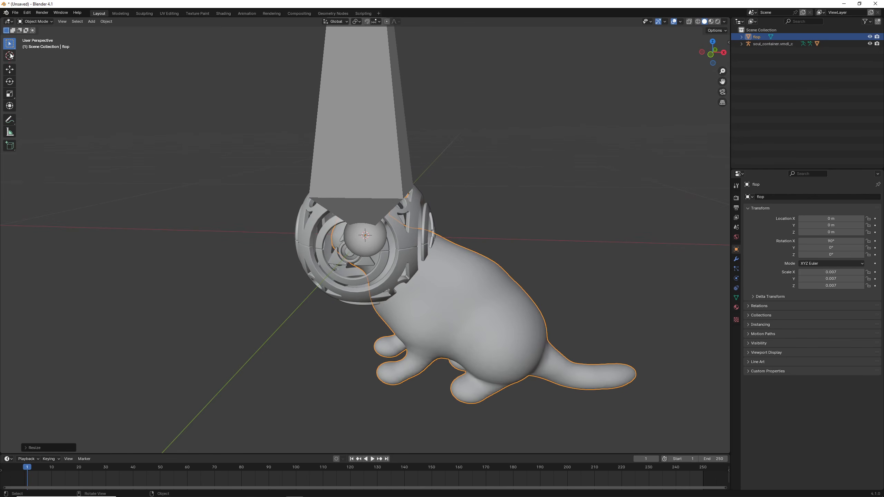
- Shrink flop to a scale of about 0.004 and move it inside the soul container at about X -0.104 m, Z 0.061 m
{"action": "left_click", "coordinate": [9, 70]}
{"action": "left_click_drag", "start_coordinate": [384, 235], "coordinate": [297, 169]}
{"action": "key", "text": "s"}
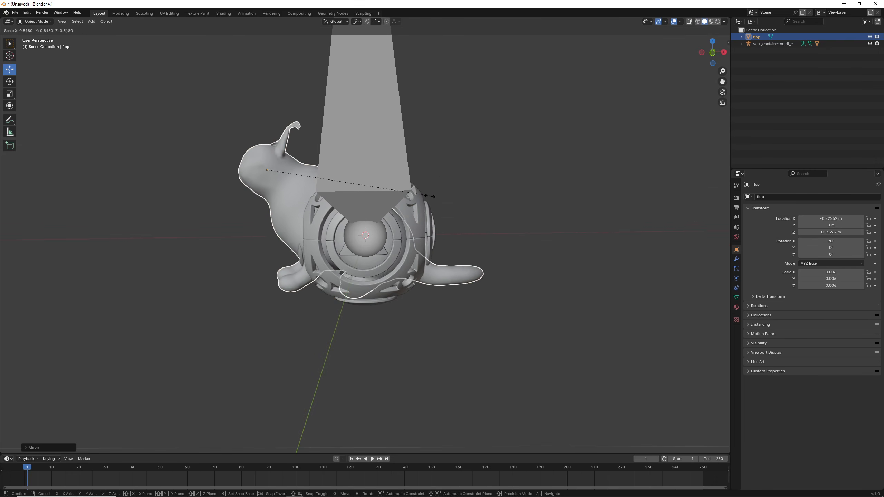
{"action": "left_click", "coordinate": [319, 185]}
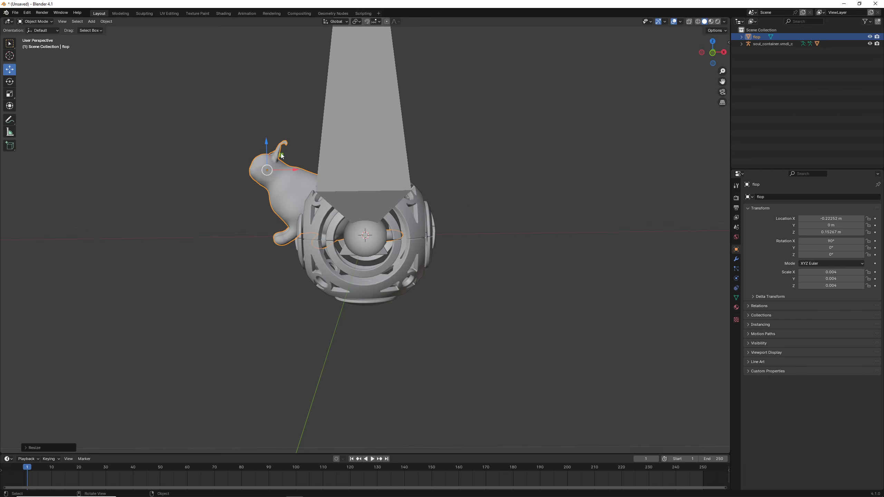
{"action": "left_click_drag", "start_coordinate": [281, 156], "coordinate": [332, 195]}
{"action": "middle_click_drag", "start_coordinate": [333, 195], "coordinate": [410, 245]}
{"action": "left_click", "coordinate": [501, 229]}
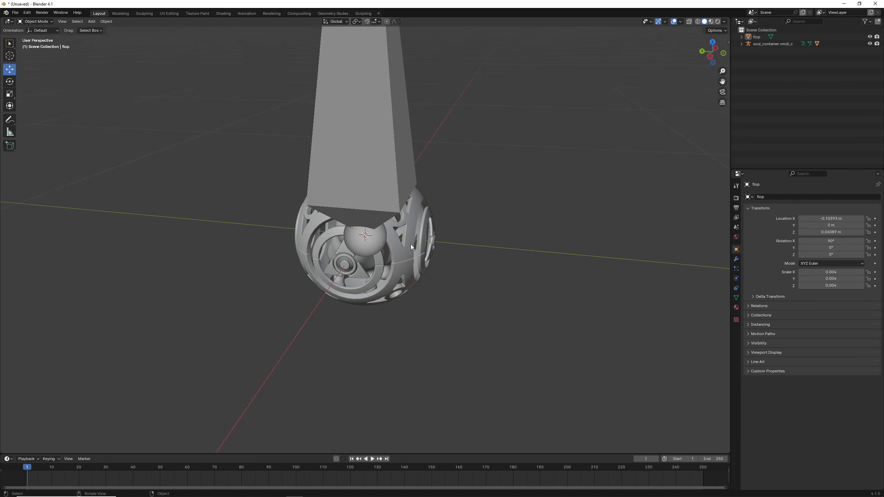
- Delete the original soul_container mesh, keeping its armature in the scene
{"action": "left_click", "coordinate": [410, 245]}
{"action": "right_click", "coordinate": [409, 244]}
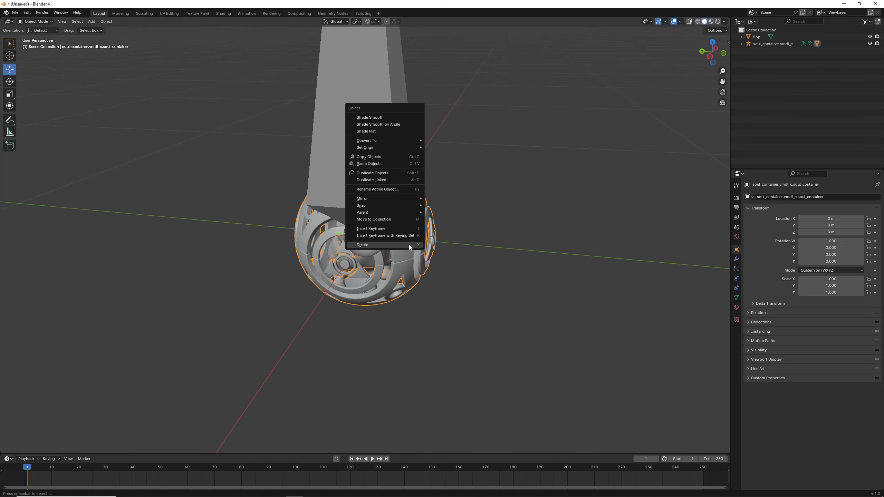
{"action": "left_click", "coordinate": [408, 246]}
{"action": "middle_click_drag", "start_coordinate": [409, 244], "coordinate": [438, 243]}
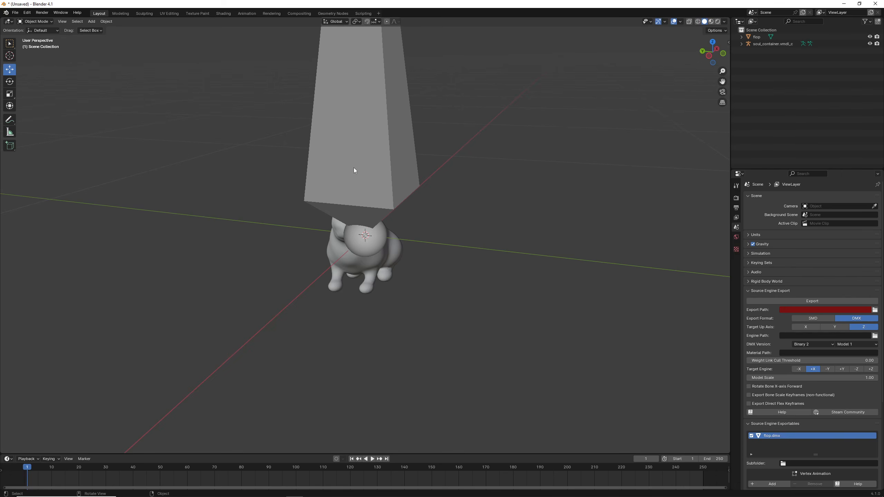
- Hide the soul_container.vmdl_c armature to view the flop model unobstructed, and unhide it again
{"action": "left_click", "coordinate": [352, 185]}
{"action": "key", "text": "h"}
{"action": "middle_click_drag", "start_coordinate": [376, 215], "coordinate": [420, 213]}
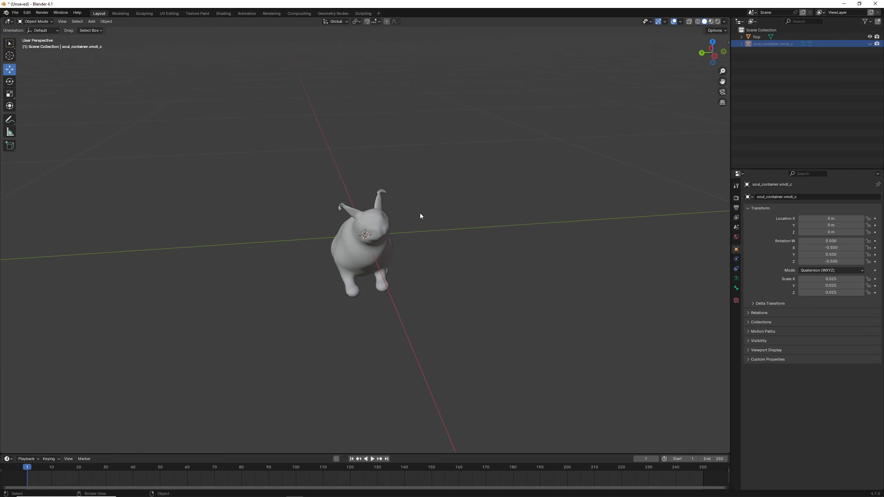
{"action": "key", "text": "alt+h"}
{"action": "left_click", "coordinate": [411, 229]}
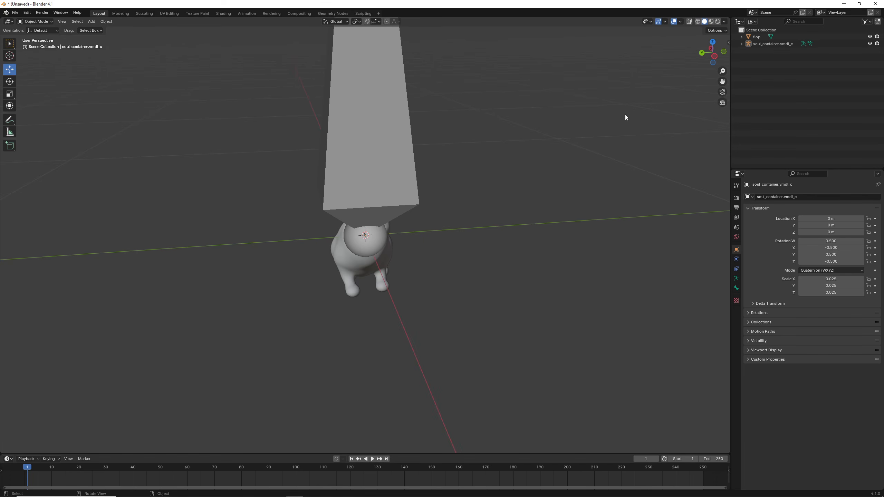
- Parent flop to the soul_container.vmdl_c armature using Armature Deform With Automatic Weights
{"action": "left_click", "coordinate": [757, 39]}
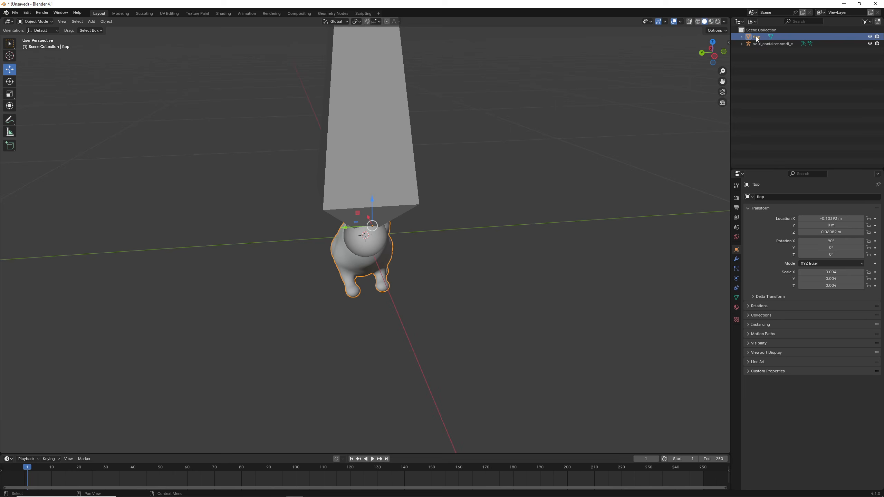
{"action": "left_click", "coordinate": [757, 44], "text": "ctrl"}
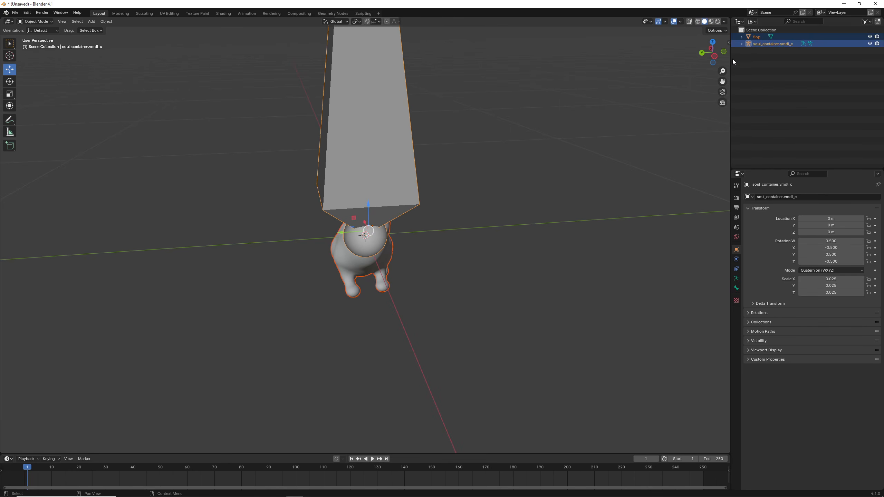
{"action": "key", "text": "ctrl+p"}
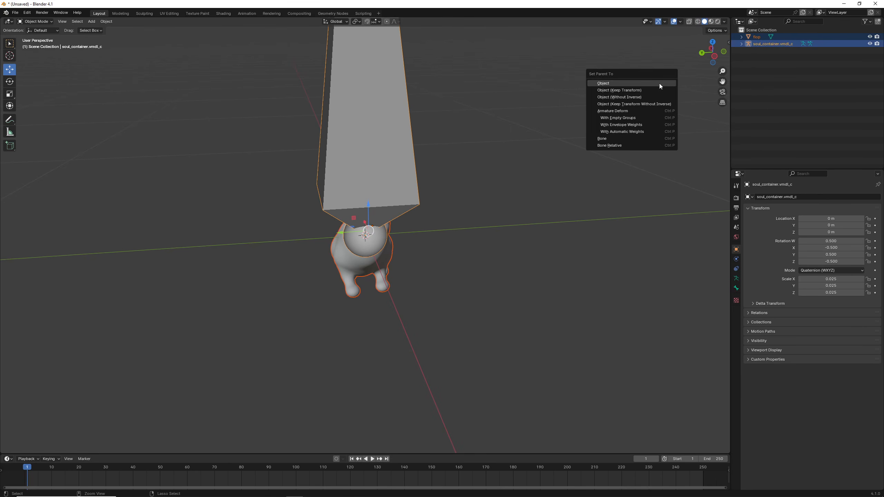
{"action": "left_click", "coordinate": [608, 132]}
{"action": "left_click", "coordinate": [539, 168]}
- Test the parenting by moving the armature along the Y axis, and undo the move
{"action": "middle_click_drag", "start_coordinate": [539, 168], "coordinate": [511, 170]}
{"action": "scroll", "coordinate": [503, 169], "scroll_direction": "down", "scroll_amount": 1}
{"action": "left_click", "coordinate": [375, 199]}
{"action": "scroll", "coordinate": [372, 202], "scroll_direction": "down", "scroll_amount": 4}
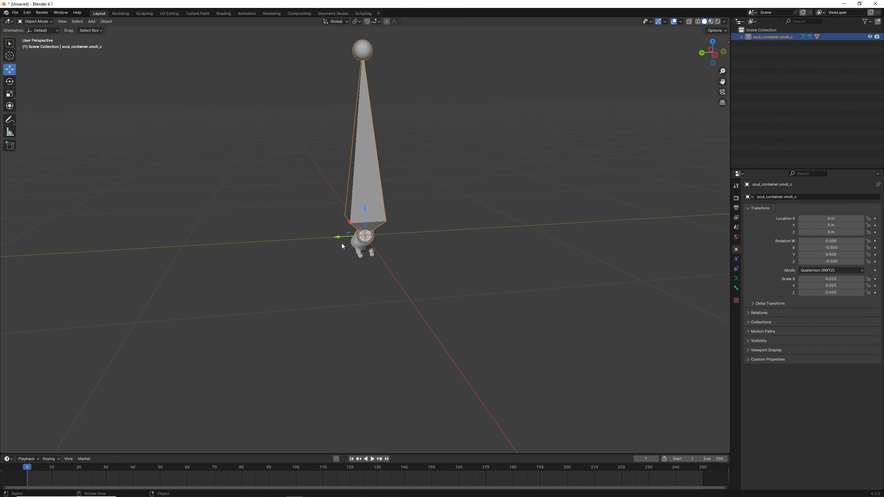
{"action": "left_click_drag", "start_coordinate": [332, 238], "coordinate": [466, 231]}
{"action": "key", "text": "ctrl+z"}
{"action": "left_click", "coordinate": [481, 232]}
{"action": "scroll", "coordinate": [439, 234], "scroll_direction": "up", "scroll_amount": 6}
{"action": "middle_click_drag", "start_coordinate": [439, 234], "coordinate": [412, 239]}
{"action": "scroll", "coordinate": [412, 239], "scroll_direction": "down", "scroll_amount": 2}
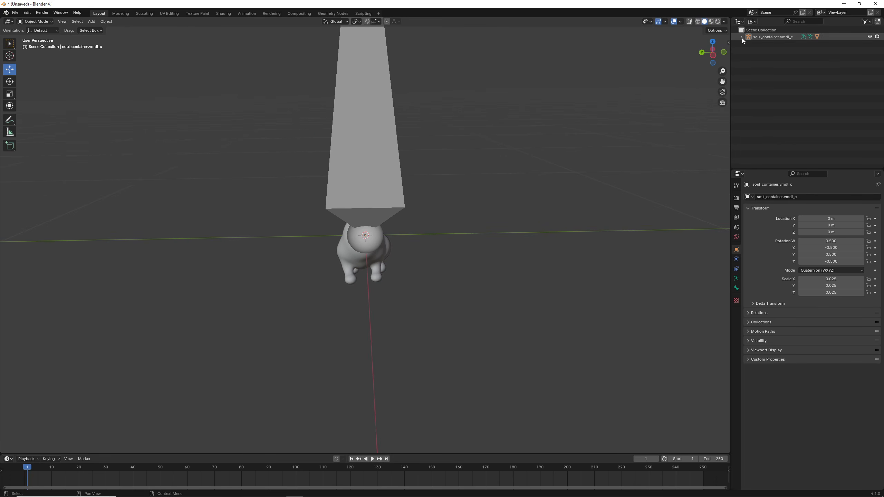
- Hide the soul_container.vmdl_c armature and open the material settings of the flop mesh
{"action": "left_click", "coordinate": [363, 146]}
{"action": "key", "text": "h"}
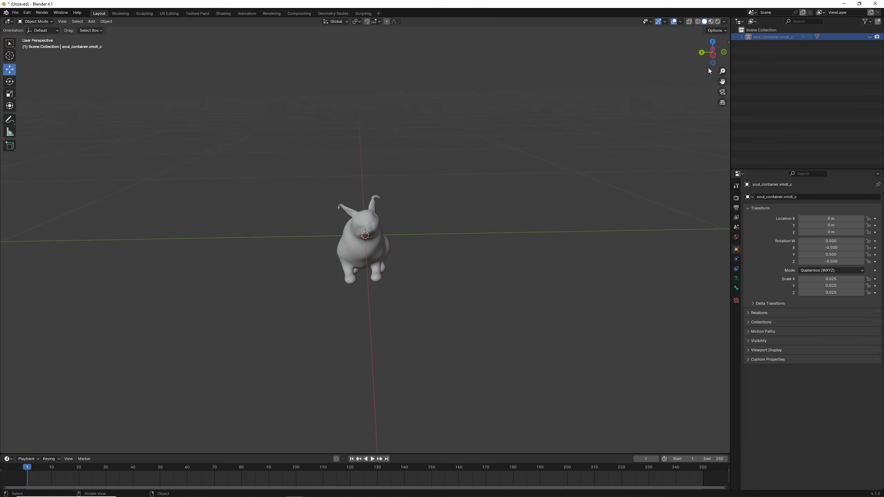
{"action": "left_click", "coordinate": [741, 37]}
{"action": "left_click", "coordinate": [773, 71]}
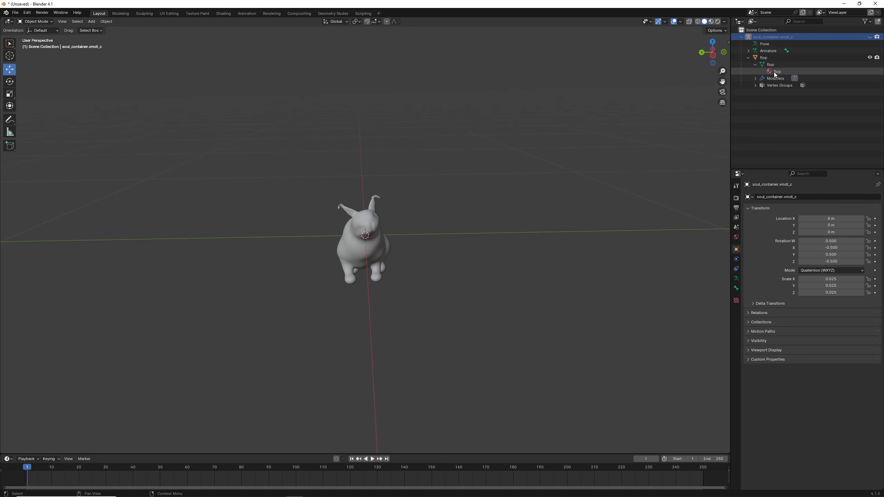
{"action": "left_click", "coordinate": [736, 308]}
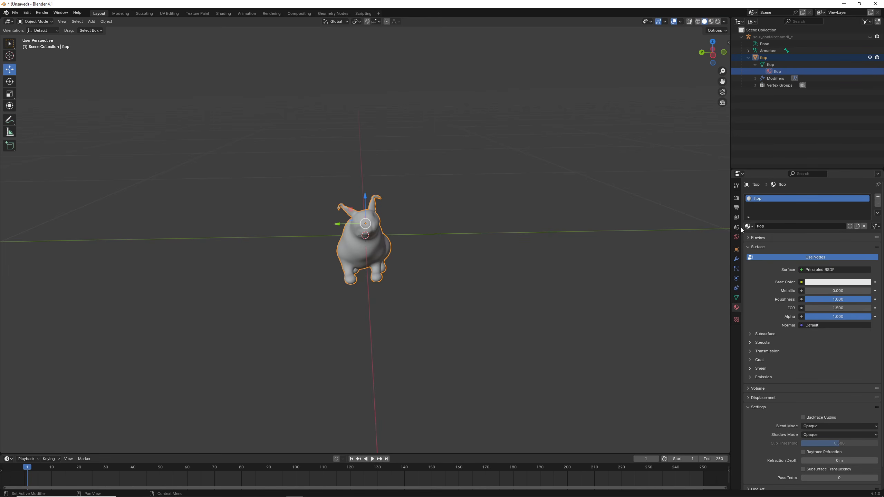
- Enlarge the timeline area and turn it into a Shader Editor showing the flop material's nodes
{"action": "left_click_drag", "start_coordinate": [279, 453], "coordinate": [277, 351]}
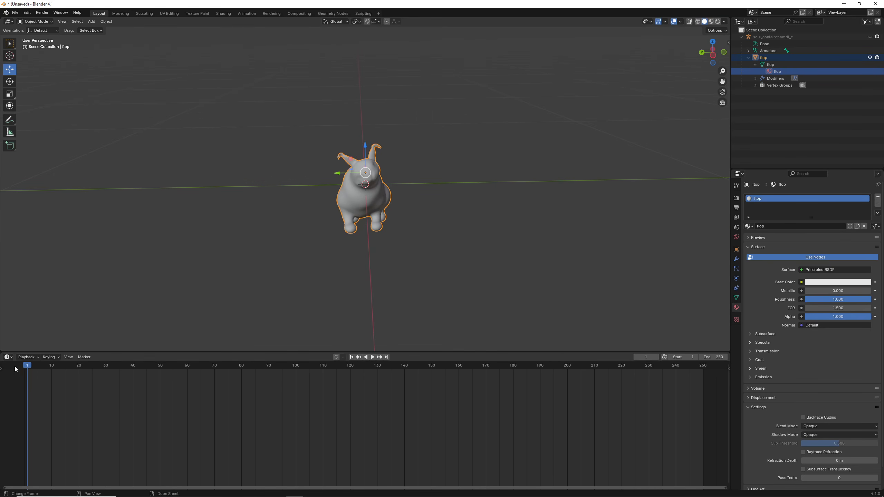
{"action": "left_click", "coordinate": [8, 357]}
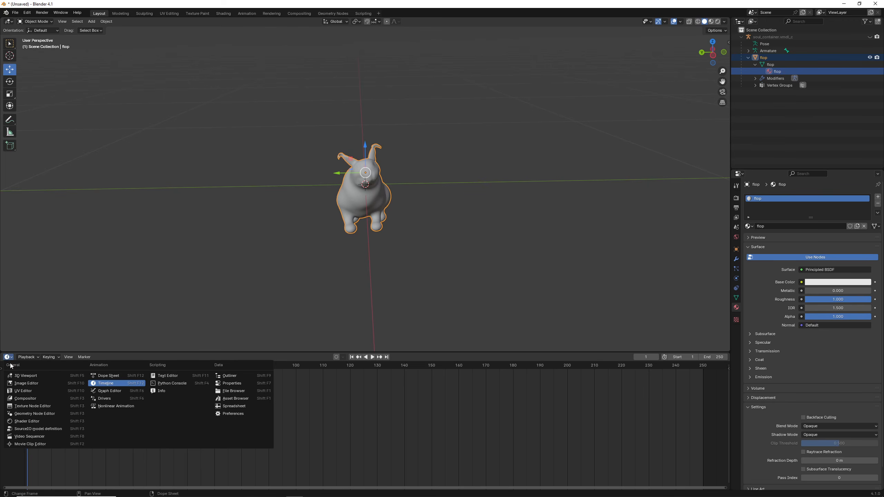
{"action": "left_click", "coordinate": [43, 421]}
{"action": "scroll", "coordinate": [304, 439], "scroll_direction": "up", "scroll_amount": 7}
{"action": "middle_click_drag", "start_coordinate": [296, 457], "coordinate": [399, 401]}
{"action": "scroll", "coordinate": [399, 400], "scroll_direction": "up", "scroll_amount": 5}
{"action": "middle_click_drag", "start_coordinate": [398, 400], "coordinate": [396, 426]}
- Add an Image Texture node and connect its Color output to the Principled BSDF's Base Color
{"action": "left_click", "coordinate": [84, 357]}
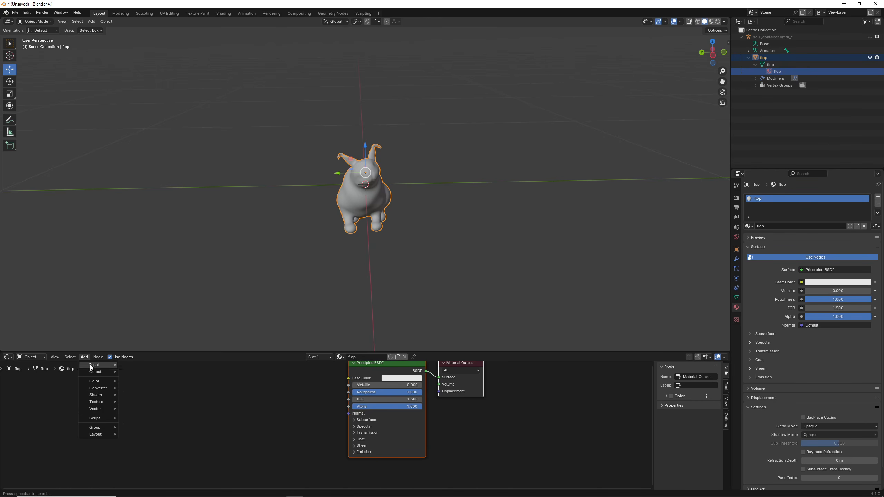
{"action": "mouse_move", "coordinate": [99, 401]}
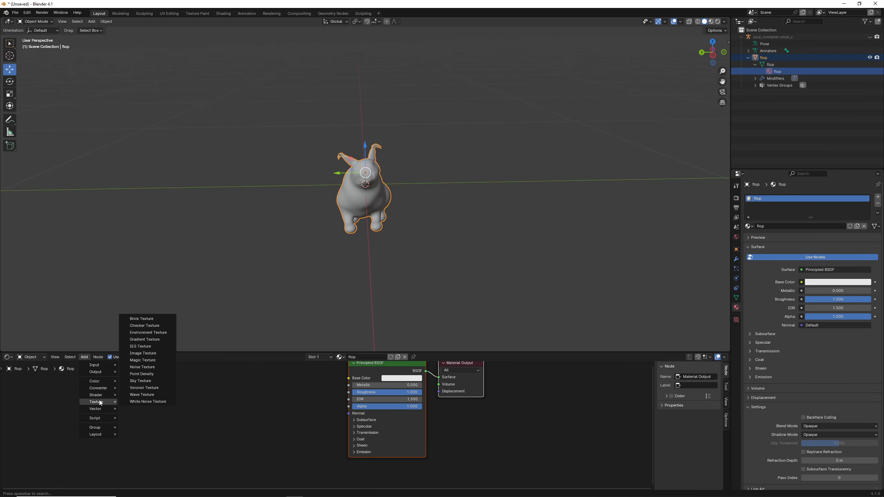
{"action": "left_click", "coordinate": [142, 353]}
{"action": "left_click", "coordinate": [287, 382]}
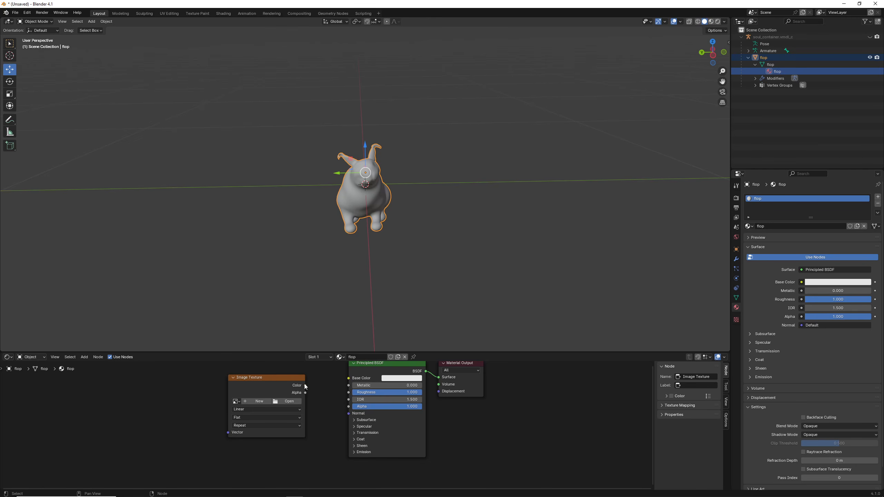
{"action": "left_click_drag", "start_coordinate": [304, 385], "coordinate": [349, 378]}
- Load diffuse_Big_Floppa.png from the desktop's floppa folder into the Image Texture node
{"action": "left_click", "coordinate": [274, 402]}
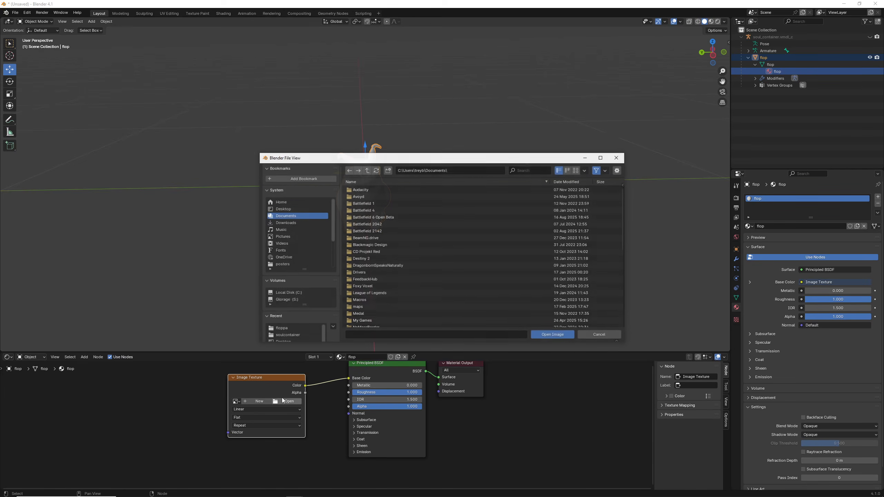
{"action": "left_click", "coordinate": [296, 209]}
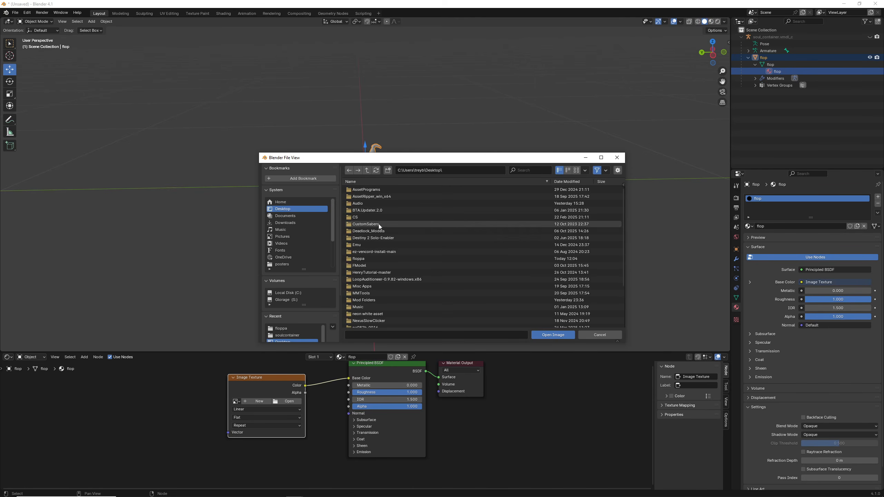
{"action": "scroll", "coordinate": [366, 262], "scroll_direction": "down", "scroll_amount": 5}
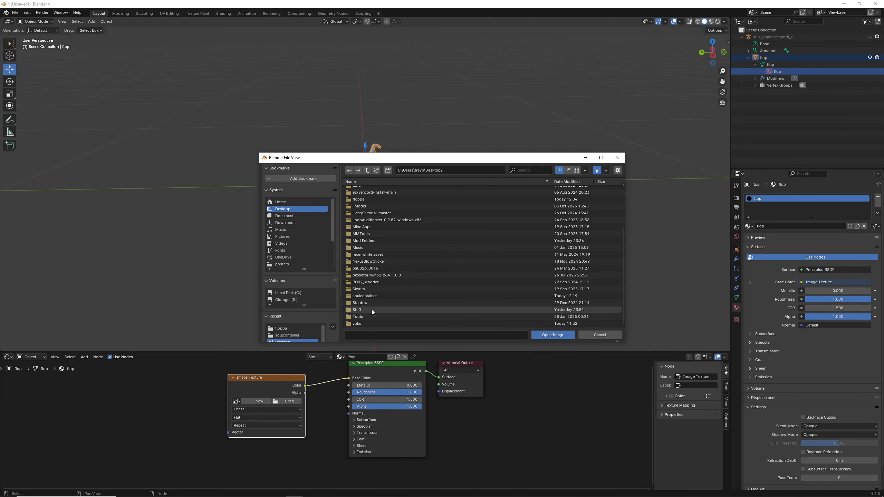
{"action": "scroll", "coordinate": [371, 299], "scroll_direction": "up", "scroll_amount": 3}
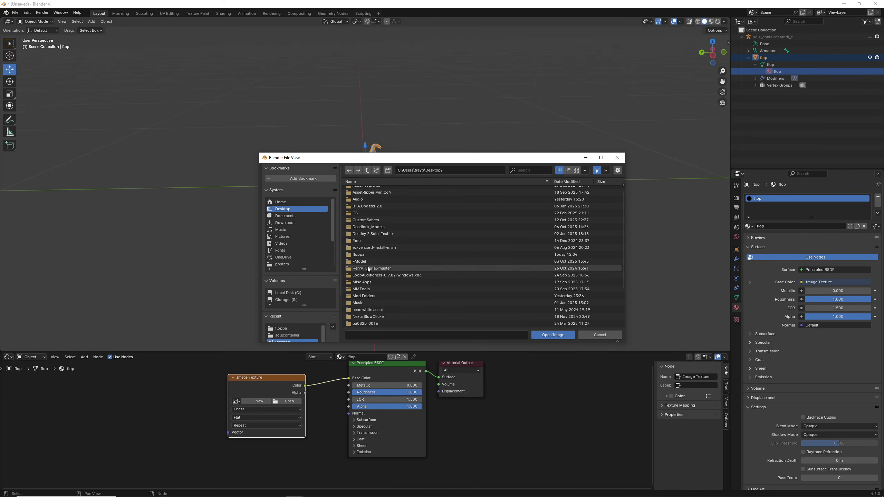
{"action": "left_click", "coordinate": [366, 255]}
{"action": "double_click", "coordinate": [369, 190]}
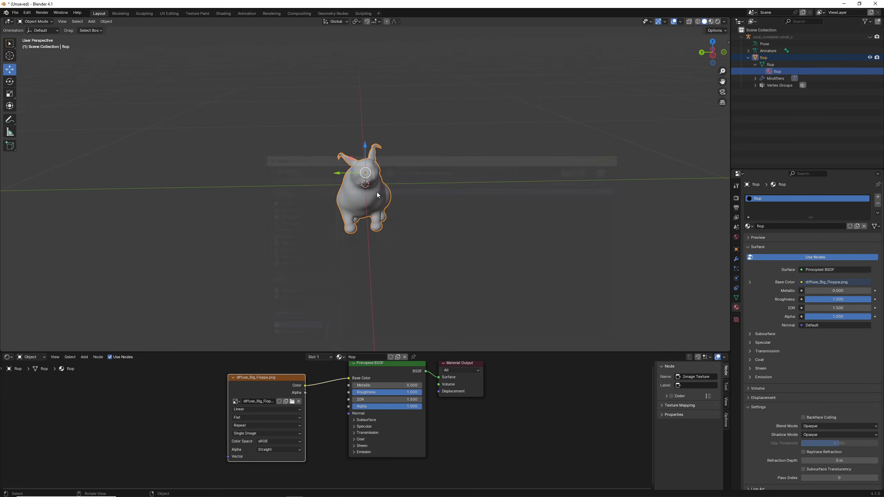
- Switch the viewport to Material Preview shading and inspect the textured flop model from several angles
{"action": "left_click", "coordinate": [709, 22]}
{"action": "middle_click_drag", "start_coordinate": [464, 227], "coordinate": [401, 197]}
{"action": "key", "text": "ctrl+s"}
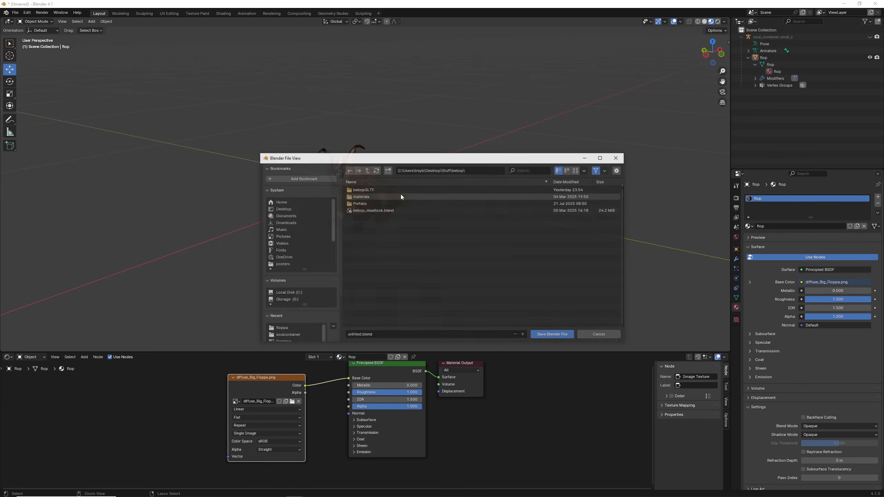
{"action": "left_click", "coordinate": [616, 159]}
{"action": "scroll", "coordinate": [461, 131], "scroll_direction": "up", "scroll_amount": 5}
{"action": "scroll", "coordinate": [457, 189], "scroll_direction": "down", "scroll_amount": 4}
{"action": "middle_click_drag", "start_coordinate": [437, 173], "coordinate": [49, 73], "text": "shift"}
- Export the scene as floppa.fbx to the desktop, limiting the object types to Armature and Mesh
{"action": "left_click", "coordinate": [15, 13]}
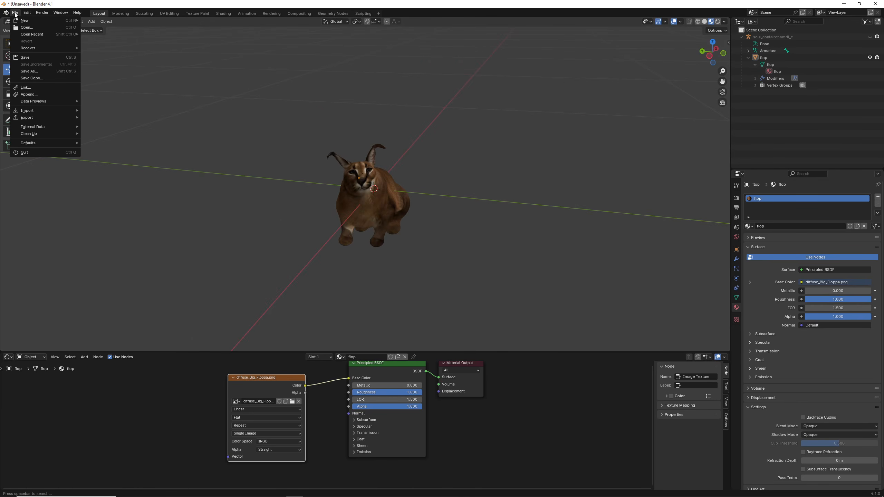
{"action": "mouse_move", "coordinate": [49, 117]}
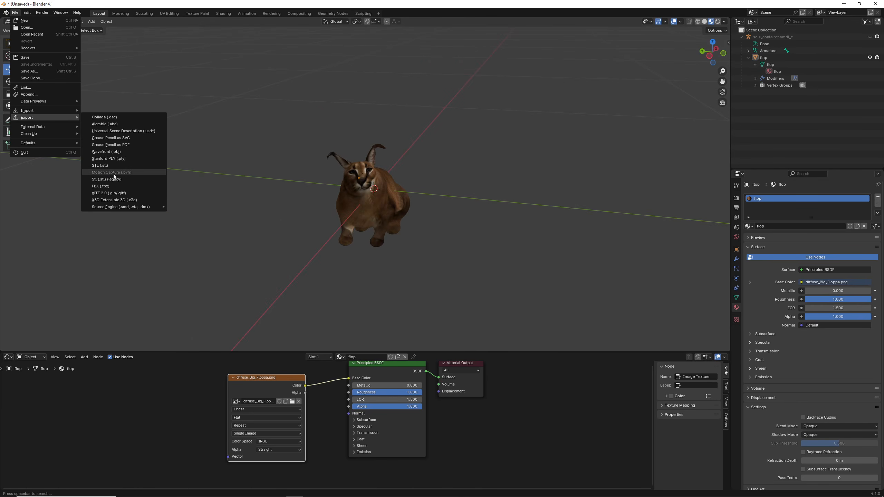
{"action": "left_click", "coordinate": [118, 187]}
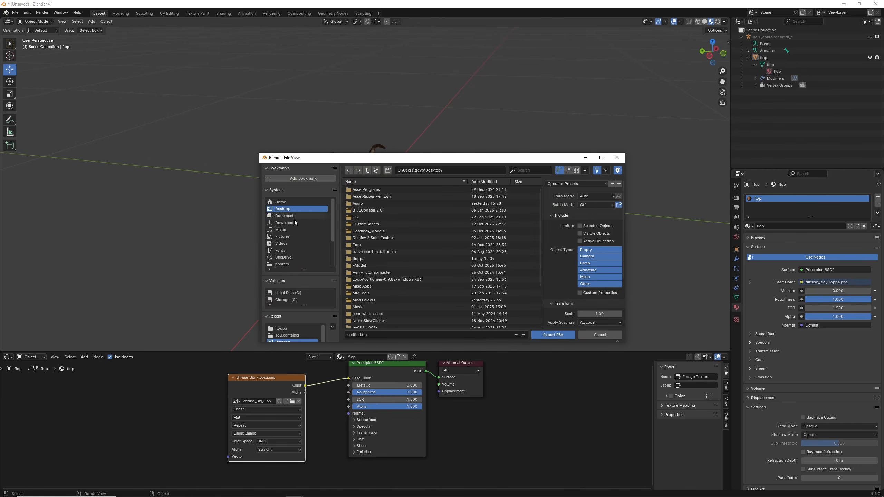
{"action": "left_click", "coordinate": [578, 184]}
{"action": "left_click", "coordinate": [566, 202]}
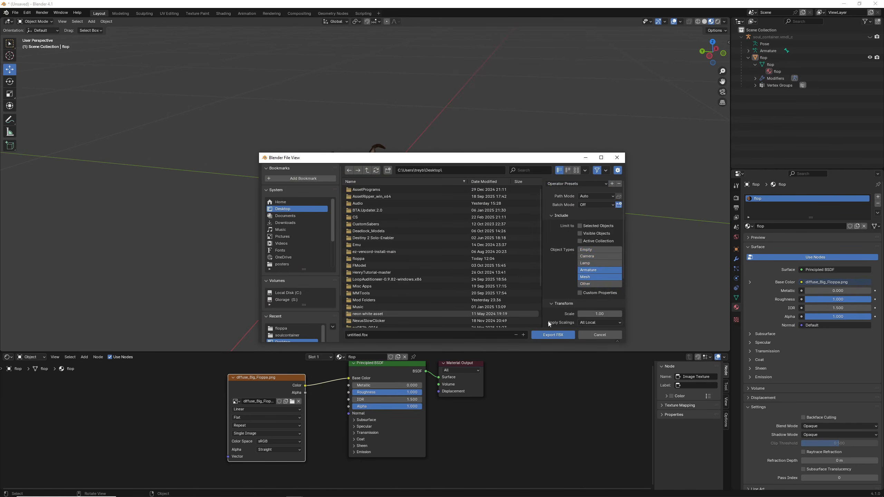
{"action": "left_click", "coordinate": [389, 335]}
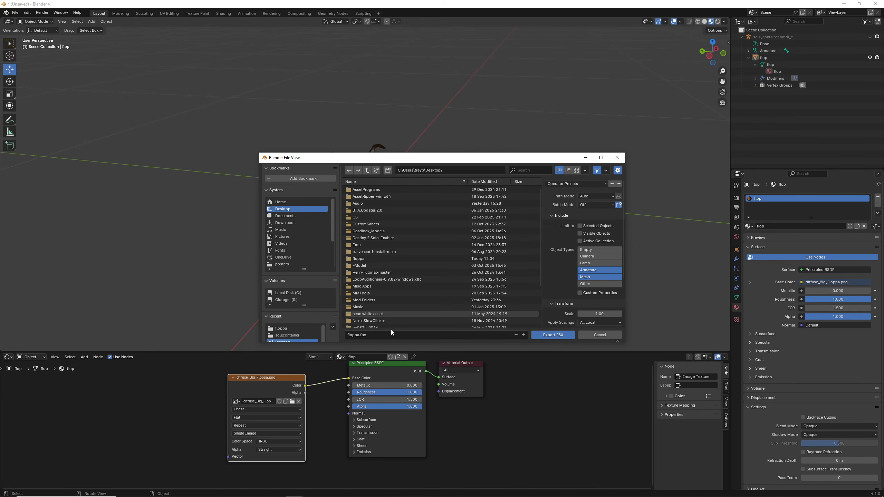
{"action": "left_click", "coordinate": [543, 336]}
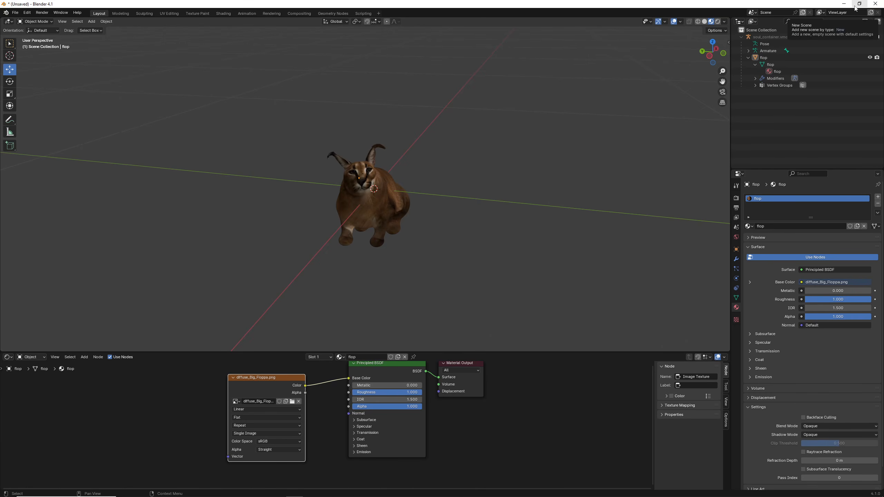
- Minimize the modelling window and move floppa.fbx on the desktop to just below the soulcontainer folder
{"action": "left_click", "coordinate": [844, 5]}
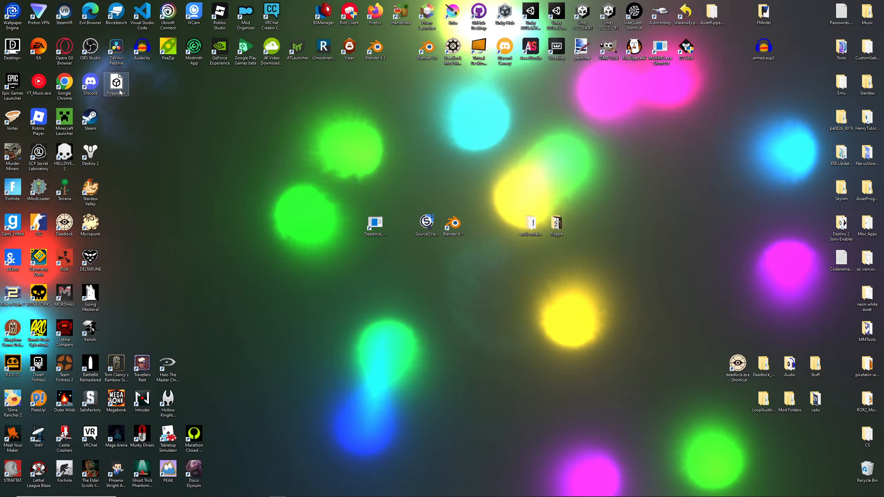
{"action": "left_click_drag", "start_coordinate": [120, 92], "coordinate": [526, 257]}
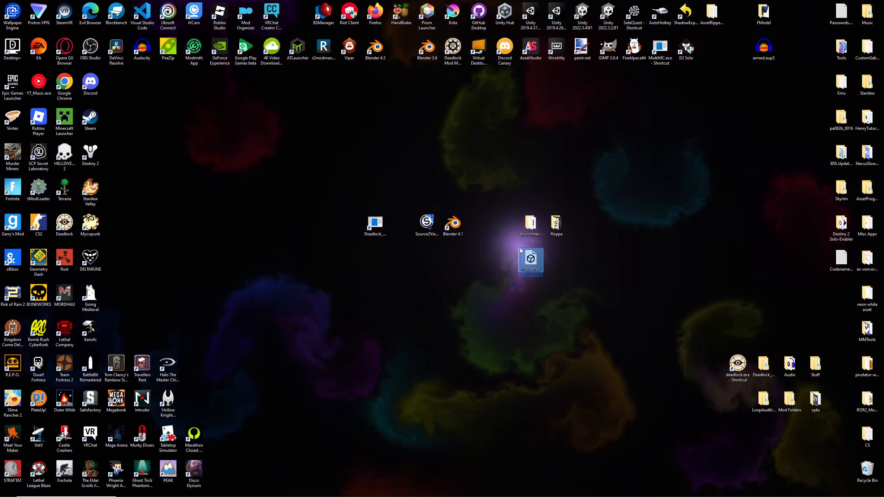
{"action": "left_click", "coordinate": [525, 274]}
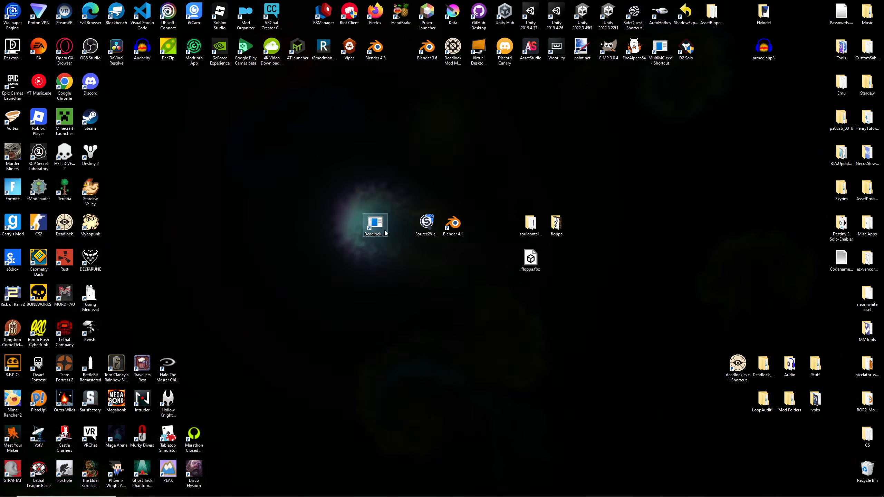
- Open the Project8 CFG Tool from the desktop and create a new addon named flopcontainer
{"action": "double_click", "coordinate": [378, 225]}
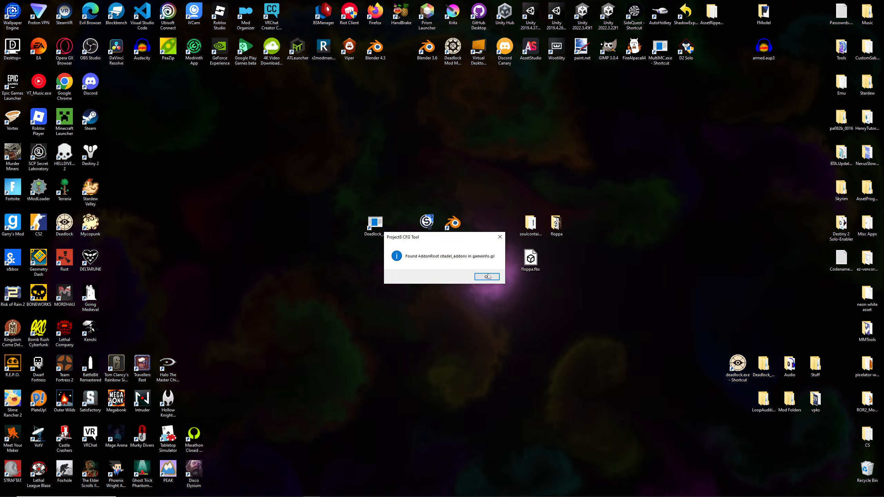
{"action": "left_click", "coordinate": [486, 277]}
{"action": "left_click_drag", "start_coordinate": [177, 119], "coordinate": [365, 260]}
{"action": "left_click", "coordinate": [358, 340]}
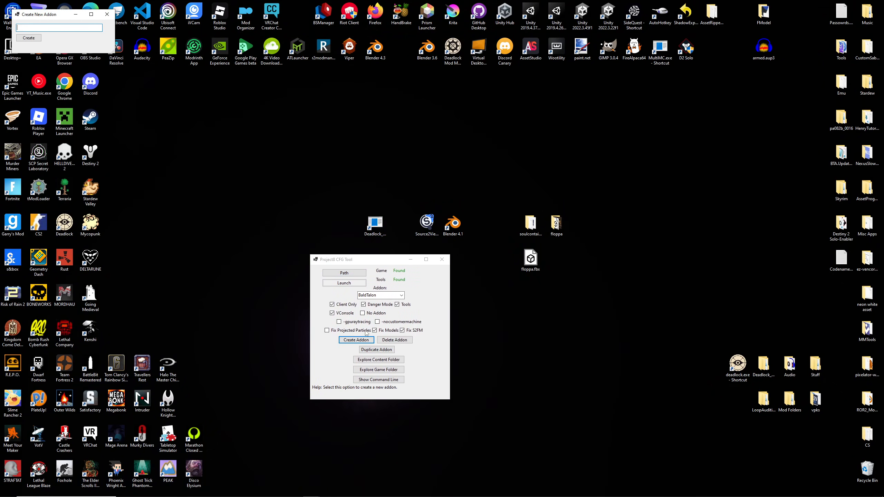
{"action": "left_click_drag", "start_coordinate": [62, 16], "coordinate": [279, 195]}
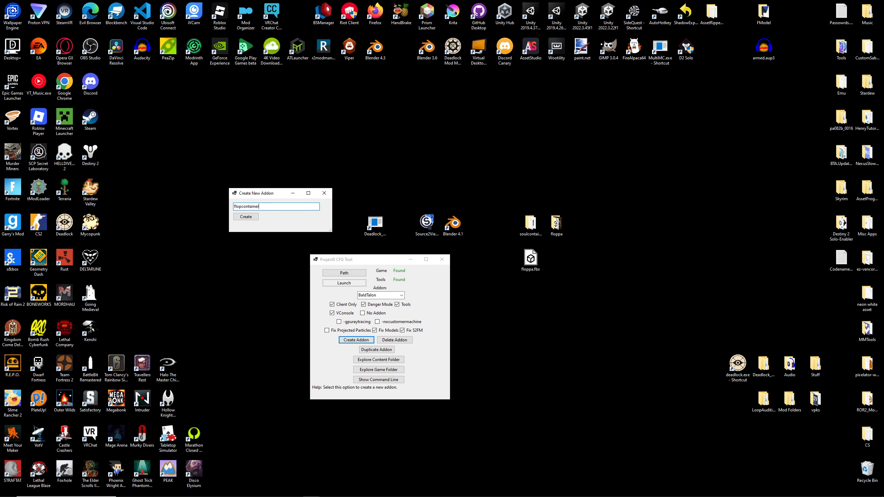
{"action": "left_click", "coordinate": [246, 217]}
{"action": "left_click", "coordinate": [481, 277]}
- Select flopcontainer as the active addon and open its content folder
{"action": "left_click", "coordinate": [401, 295]}
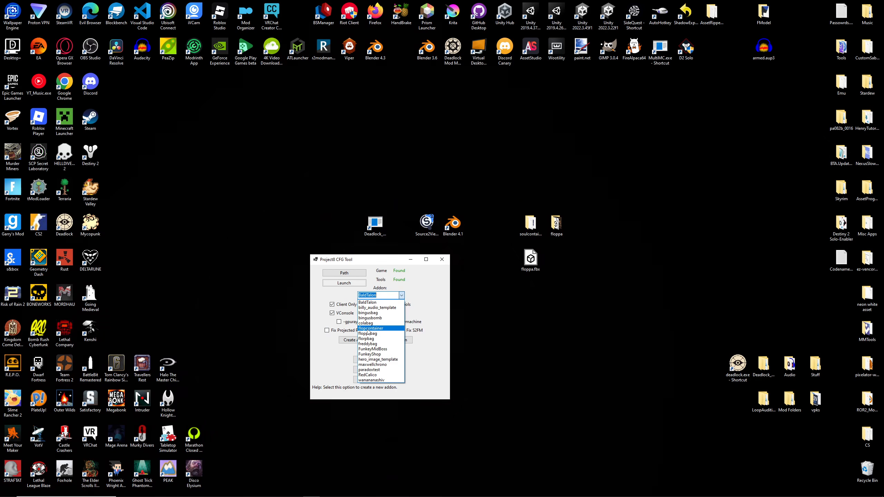
{"action": "left_click", "coordinate": [368, 330]}
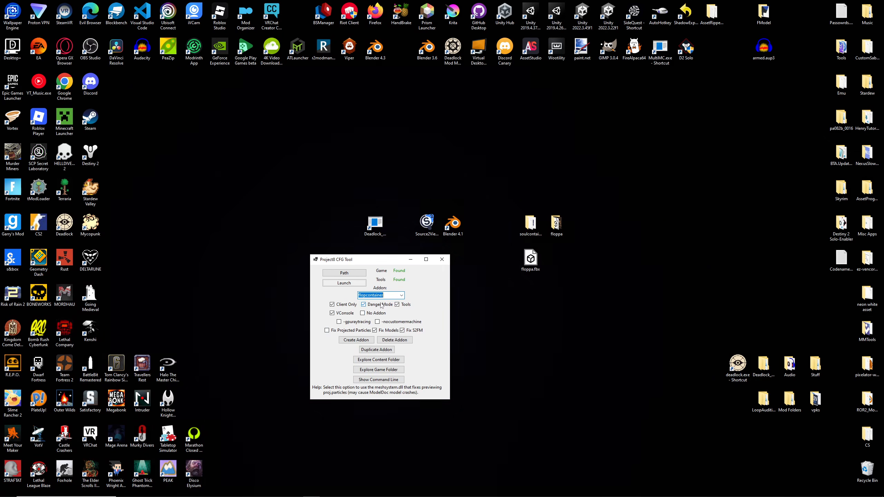
{"action": "left_click", "coordinate": [378, 363]}
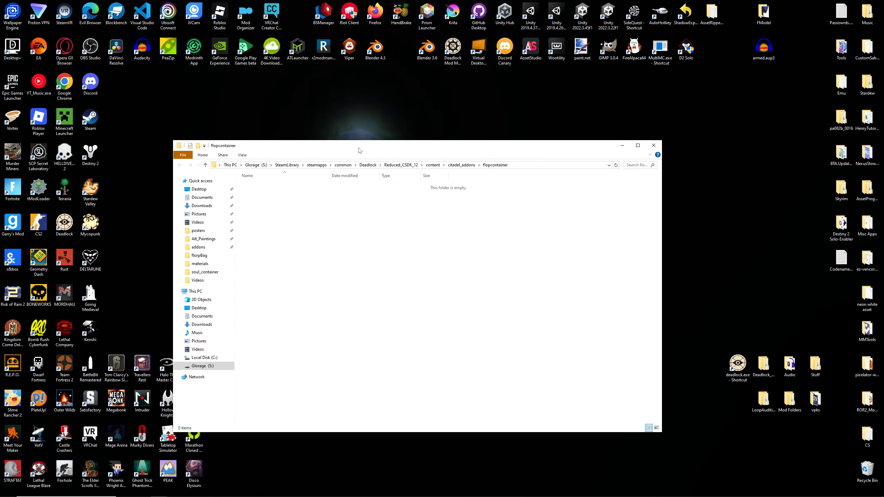
{"action": "left_click_drag", "start_coordinate": [358, 145], "coordinate": [385, 105]}
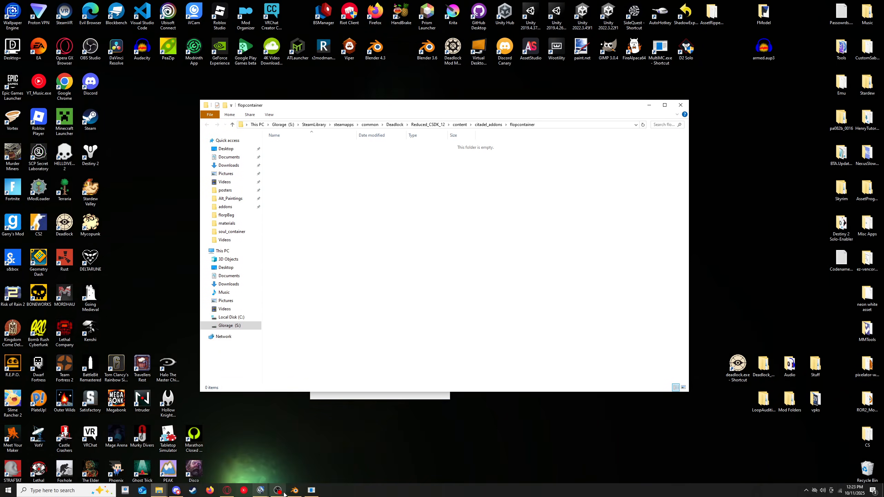
- Switch to Source 2 Viewer and check the soul container's folder path under models/props_gameplay in pak01_dir.vpk
{"action": "left_click", "coordinate": [261, 490]}
{"action": "left_click", "coordinate": [299, 462]}
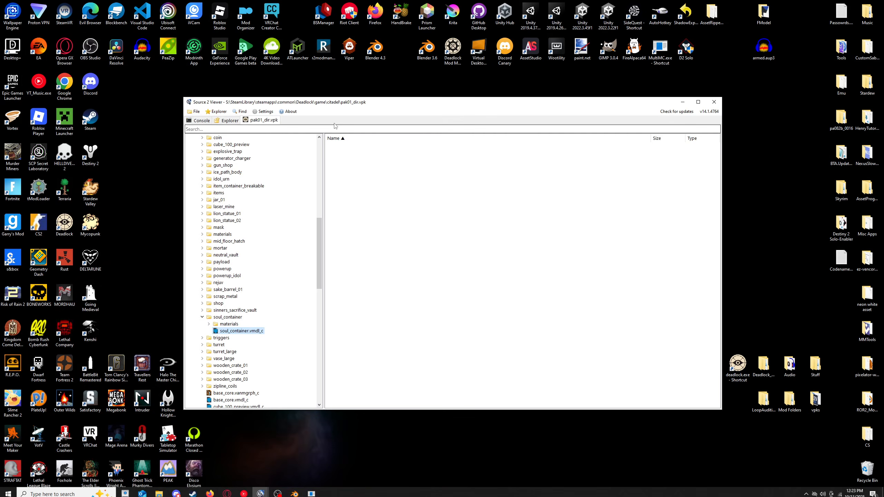
{"action": "left_click_drag", "start_coordinate": [335, 107], "coordinate": [755, 123]}
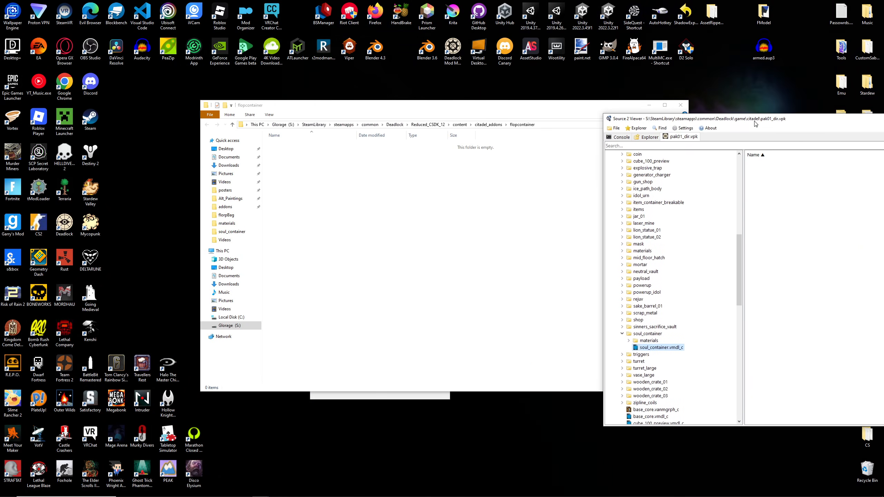
{"action": "scroll", "coordinate": [665, 282], "scroll_direction": "up", "scroll_amount": 10}
{"action": "scroll", "coordinate": [661, 265], "scroll_direction": "up", "scroll_amount": 5}
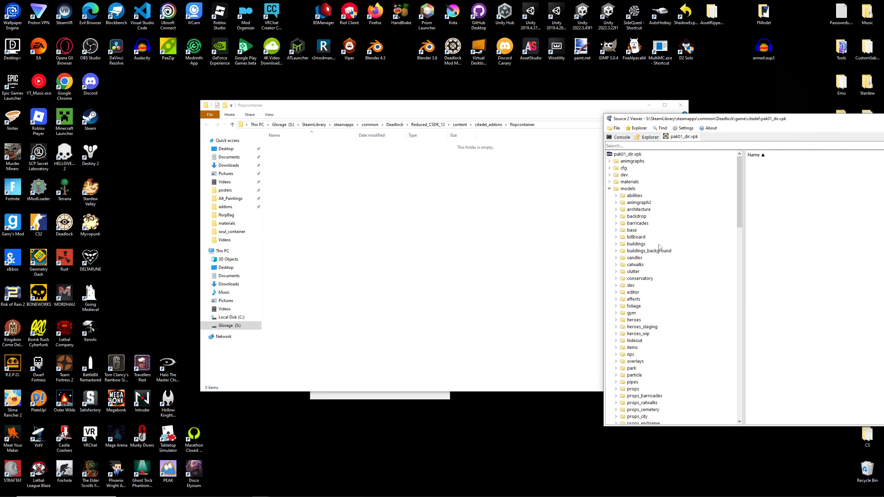
{"action": "scroll", "coordinate": [632, 244], "scroll_direction": "down", "scroll_amount": 6}
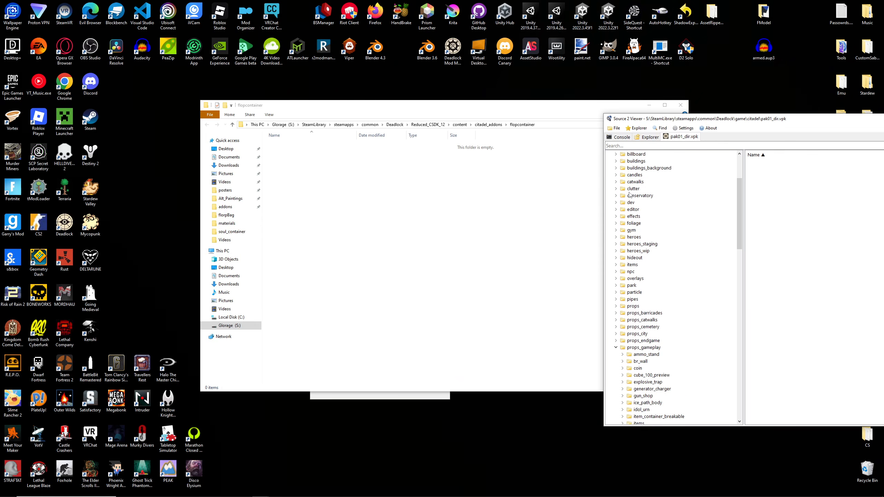
{"action": "double_click", "coordinate": [632, 306]}
- Create a models folder in the flopcontainer content folder and a props_gameplay folder inside it
{"action": "left_click", "coordinate": [313, 245]}
{"action": "right_click", "coordinate": [314, 243]}
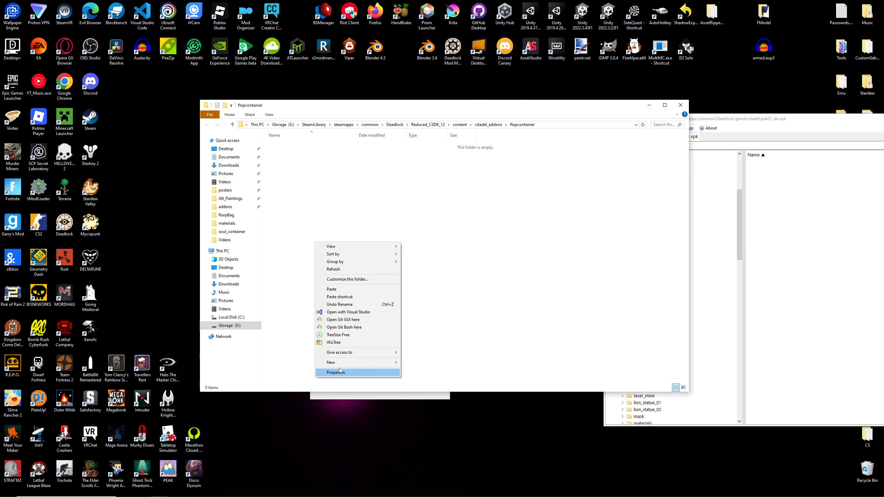
{"action": "mouse_move", "coordinate": [348, 362]}
{"action": "left_click", "coordinate": [423, 361]}
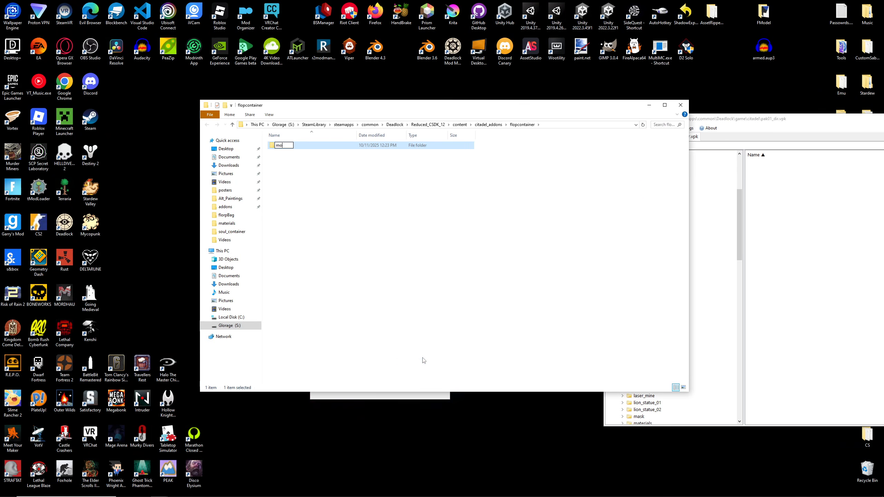
{"action": "double_click", "coordinate": [278, 146]}
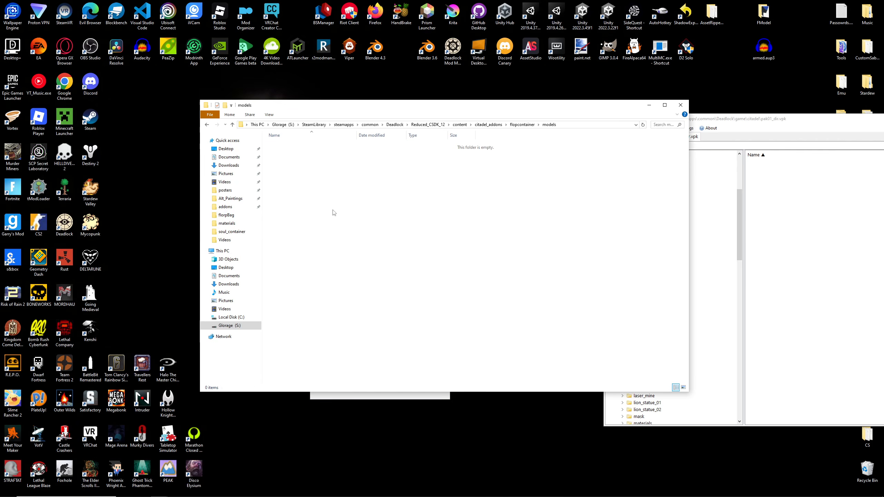
{"action": "right_click", "coordinate": [331, 209]}
{"action": "mouse_move", "coordinate": [352, 330]}
{"action": "left_click", "coordinate": [435, 331]}
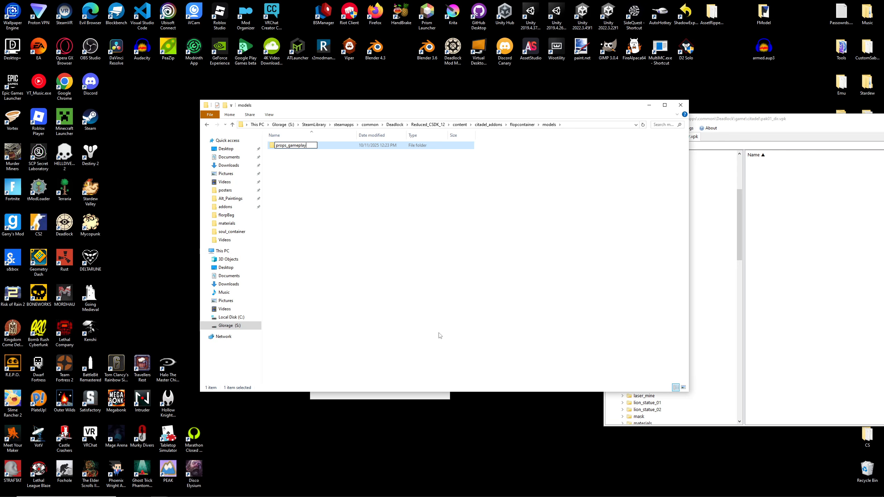
- Create a soul_container folder inside props_gameplay
{"action": "double_click", "coordinate": [312, 150]}
{"action": "right_click", "coordinate": [326, 249]}
{"action": "mouse_move", "coordinate": [380, 370]}
{"action": "left_click", "coordinate": [428, 370]}
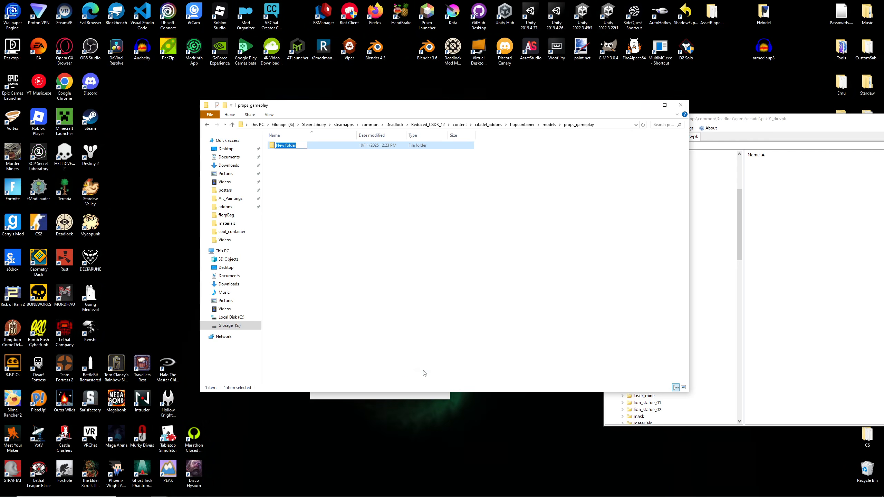
{"action": "type", "text": "soul_container"}
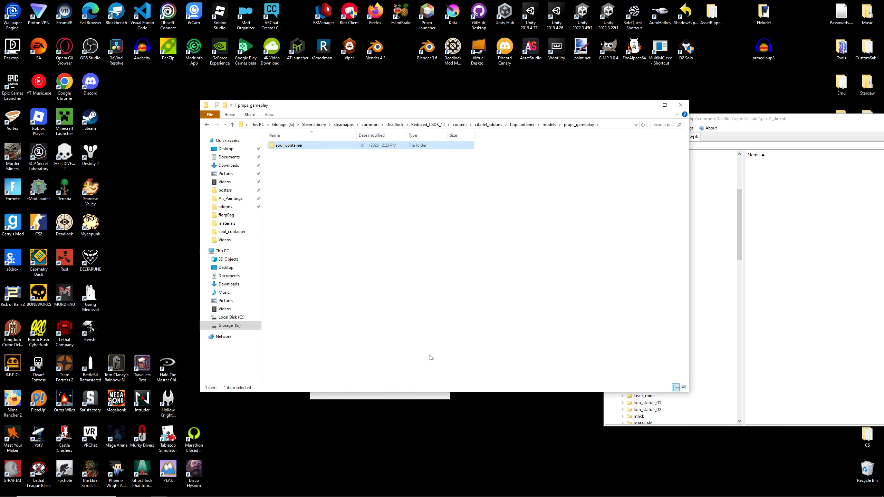
- Create a materials folder inside the soul_container folder
{"action": "double_click", "coordinate": [289, 145]}
{"action": "right_click", "coordinate": [303, 180]}
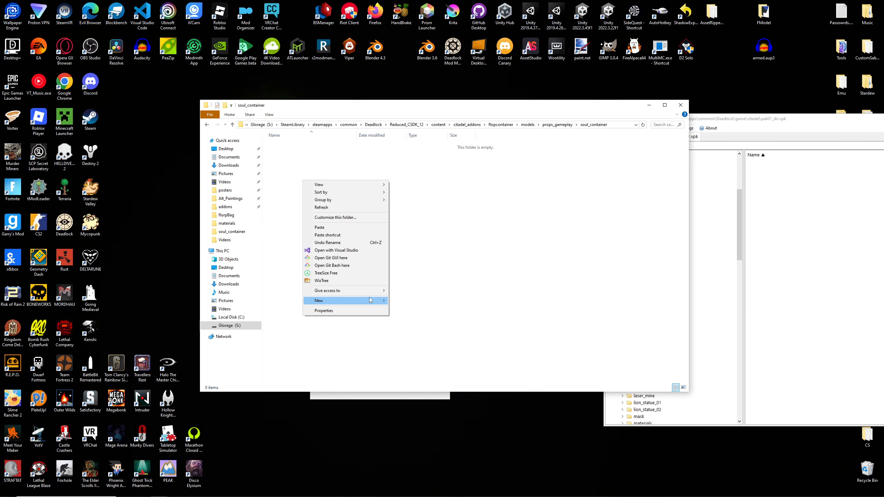
{"action": "mouse_move", "coordinate": [369, 300]}
{"action": "left_click", "coordinate": [396, 302]}
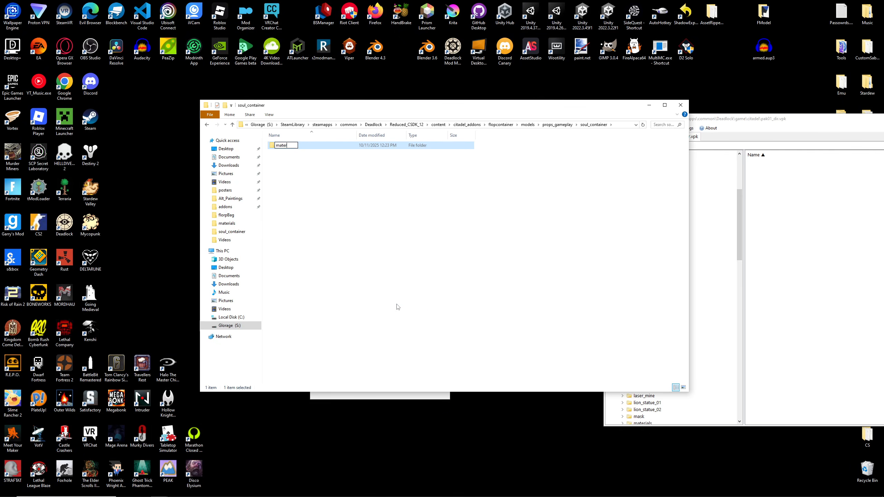
{"action": "type", "text": "materials"}
{"action": "key", "text": "Return"}
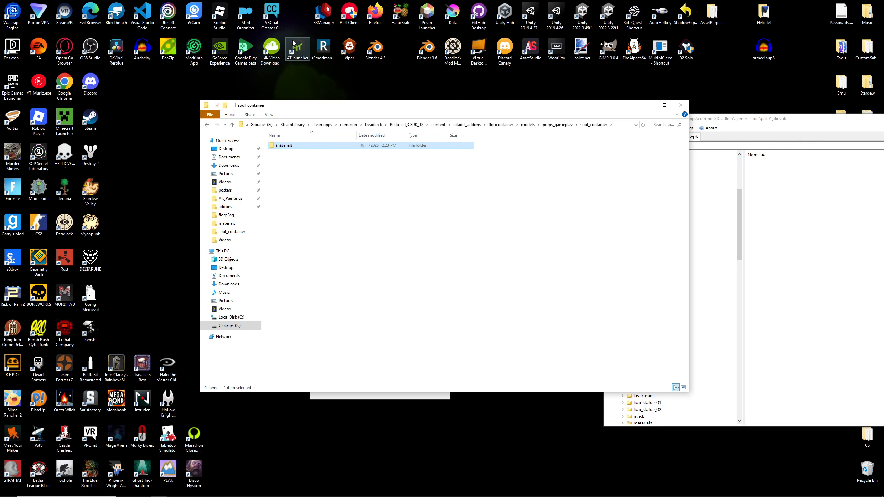
{"action": "left_click", "coordinate": [403, 197]}
- Clear the windows covering the desktop and copy floppa.fbx into the addon's soul_container folder
{"action": "left_click_drag", "start_coordinate": [379, 111], "coordinate": [315, 100]}
{"action": "left_click_drag", "start_coordinate": [720, 119], "coordinate": [495, 128]}
{"action": "left_click_drag", "start_coordinate": [805, 129], "coordinate": [713, 124]}
{"action": "left_click", "coordinate": [817, 123]}
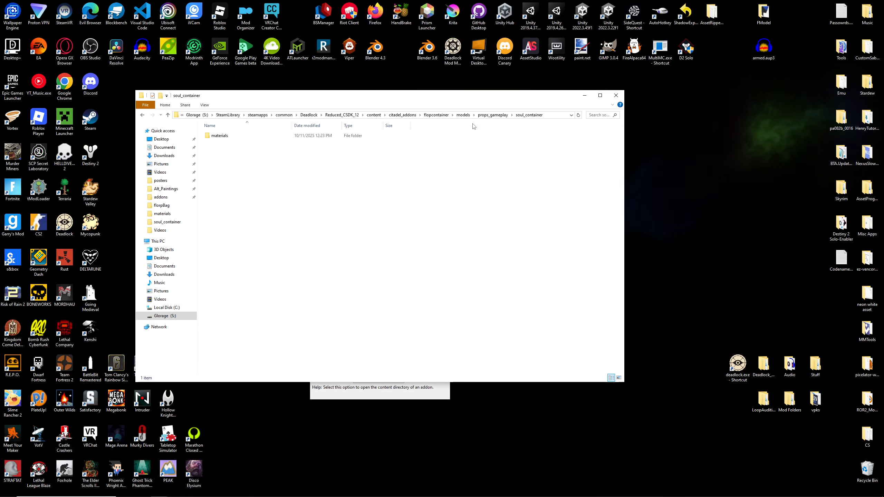
{"action": "left_click_drag", "start_coordinate": [432, 98], "coordinate": [486, 284]}
{"action": "left_click_drag", "start_coordinate": [530, 259], "coordinate": [334, 350]}
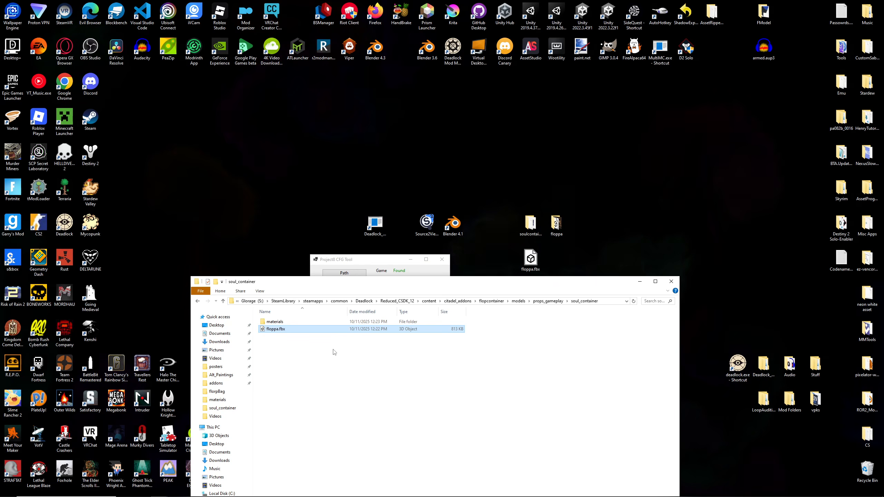
{"action": "left_click_drag", "start_coordinate": [416, 285], "coordinate": [411, 129]}
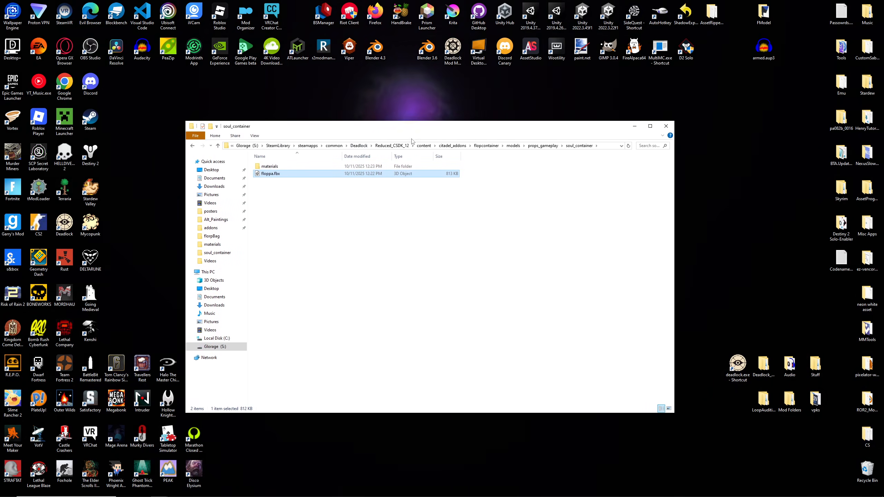
{"action": "left_click", "coordinate": [322, 321]}
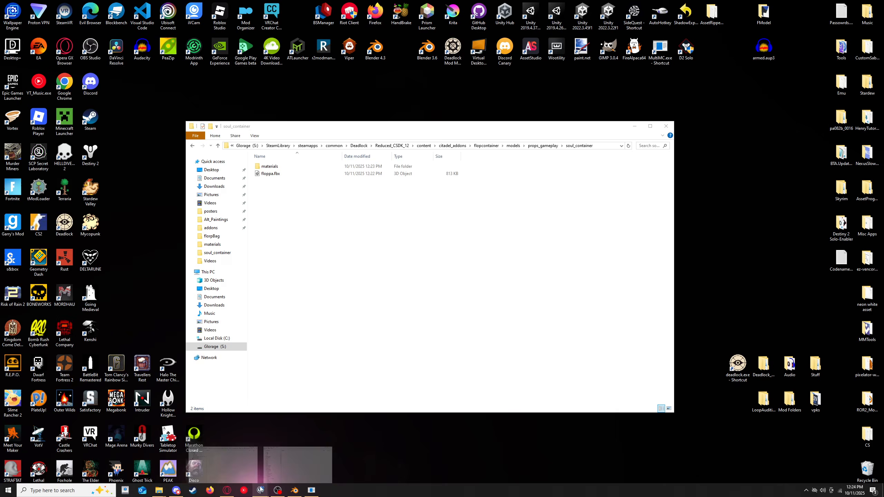
- Switch to Source 2 Viewer and start exporting soul_container.vmdl_c with the vmdl file type
{"action": "left_click", "coordinate": [270, 488]}
{"action": "left_click_drag", "start_coordinate": [384, 122], "coordinate": [542, 137]}
{"action": "scroll", "coordinate": [486, 277], "scroll_direction": "down", "scroll_amount": 9}
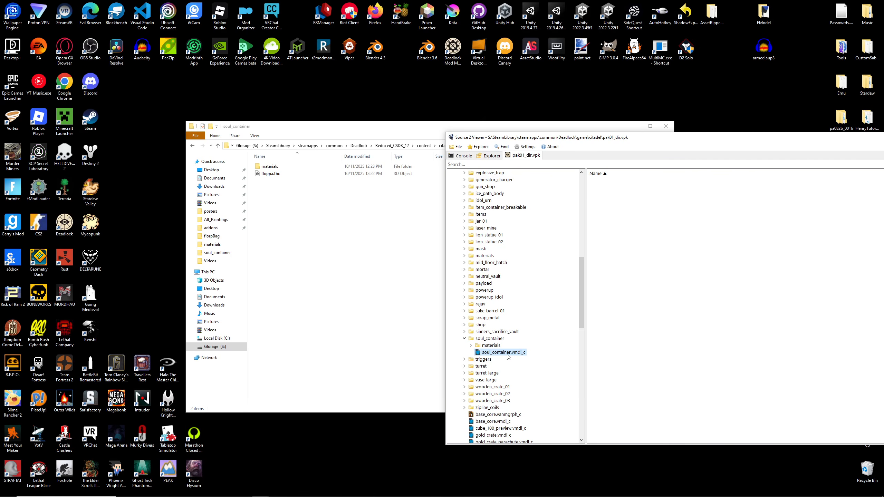
{"action": "right_click", "coordinate": [506, 354]}
{"action": "left_click", "coordinate": [530, 363]}
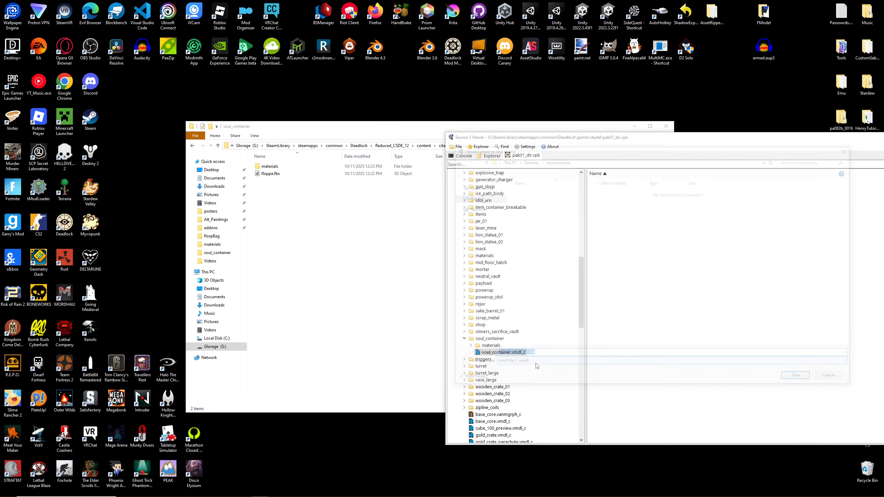
{"action": "left_click", "coordinate": [504, 366]}
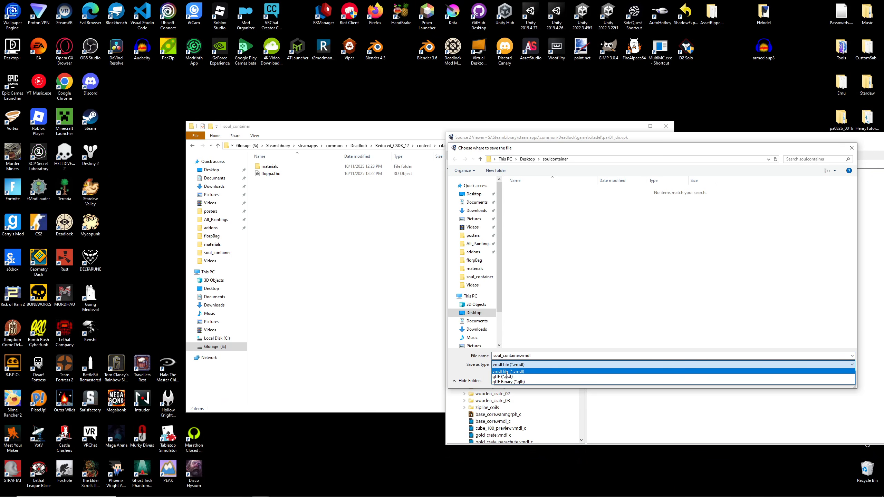
{"action": "left_click", "coordinate": [506, 372]}
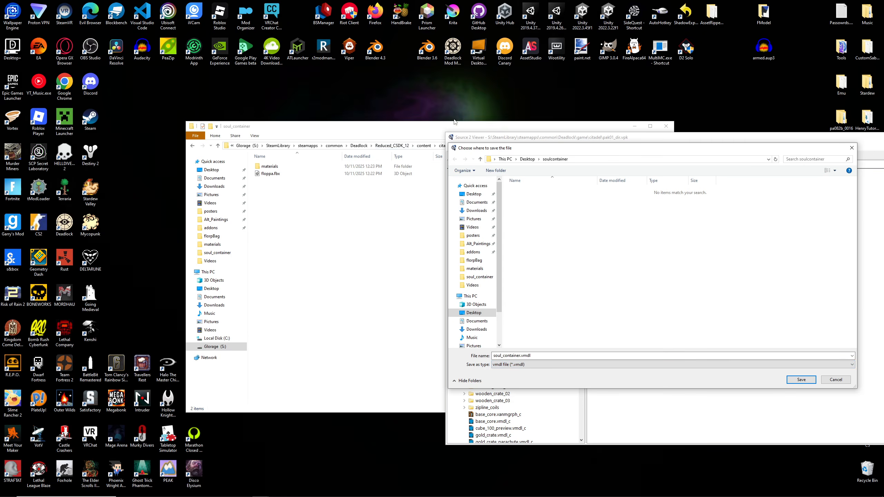
- Save the exported soul_container.vmdl into the flopcontainer addon's models/props_gameplay/soul_container folder and close the export report
{"action": "left_click_drag", "start_coordinate": [447, 125], "coordinate": [418, 118]}
{"action": "left_click", "coordinate": [571, 139]}
{"action": "key", "text": "ctrl+c"}
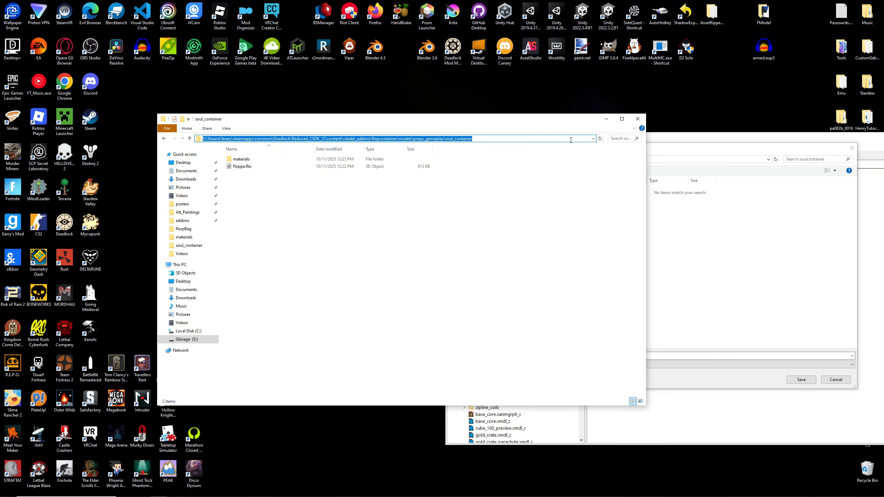
{"action": "key", "text": "Escape"}
{"action": "left_click", "coordinate": [675, 152]}
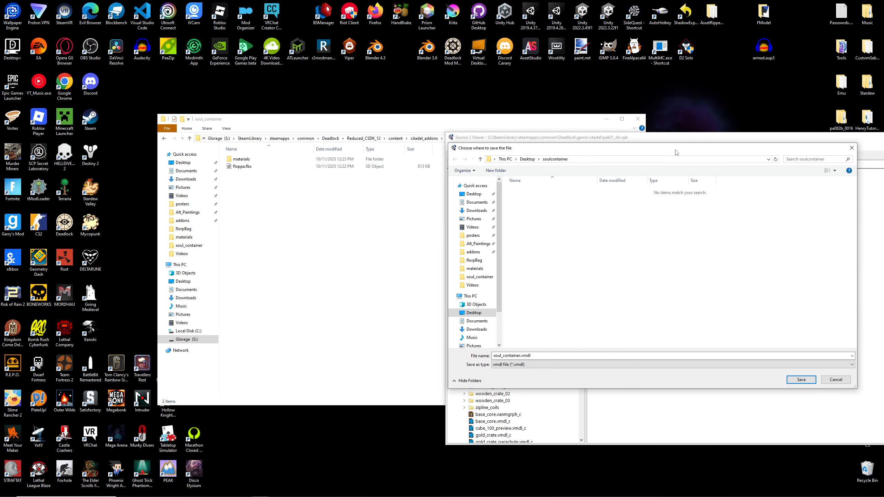
{"action": "left_click", "coordinate": [587, 161]}
{"action": "key", "text": "ctrl+v"}
{"action": "key", "text": "Return"}
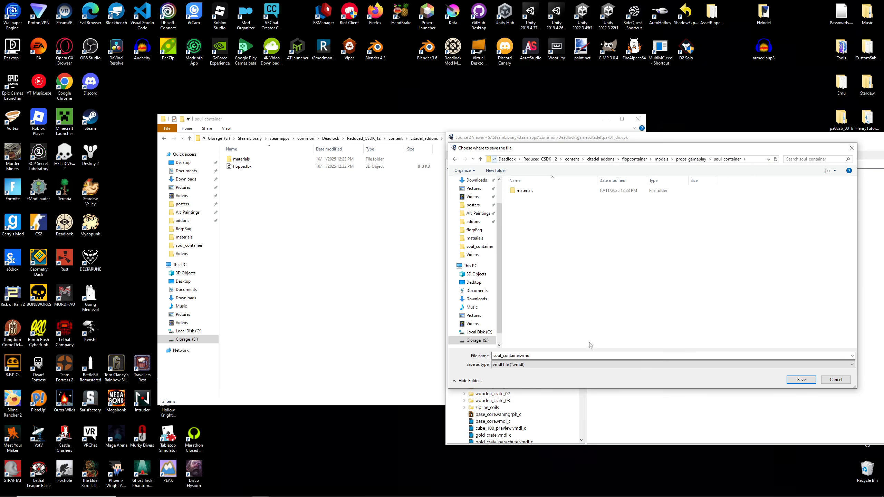
{"action": "left_click", "coordinate": [801, 379]}
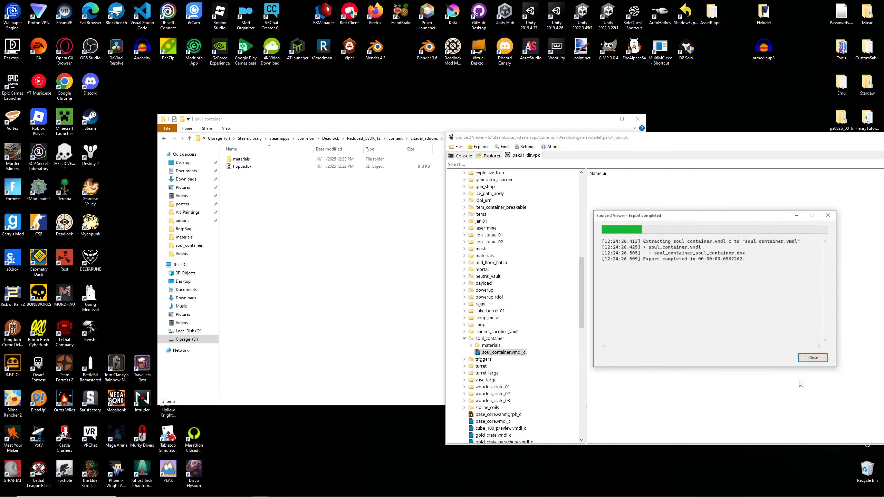
{"action": "left_click", "coordinate": [812, 358]}
{"action": "left_click", "coordinate": [321, 247]}
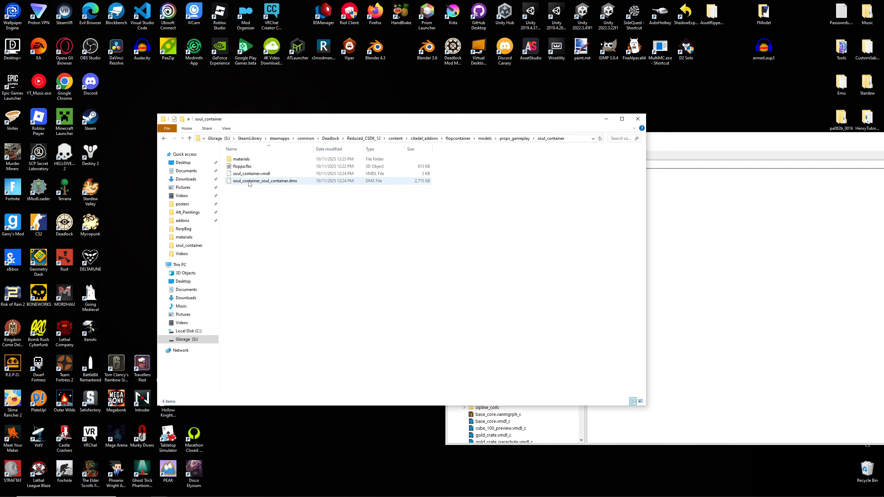
{"action": "left_click", "coordinate": [254, 168]}
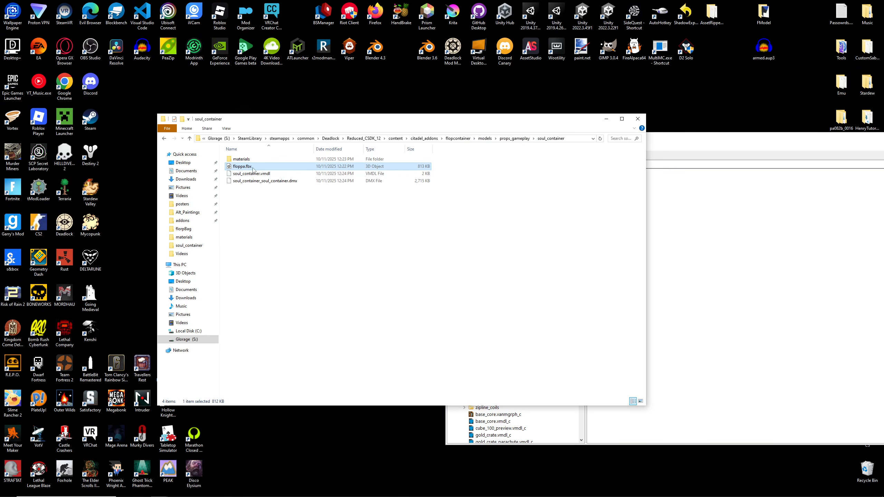
{"action": "left_click", "coordinate": [272, 173]}
{"action": "left_click", "coordinate": [242, 181]}
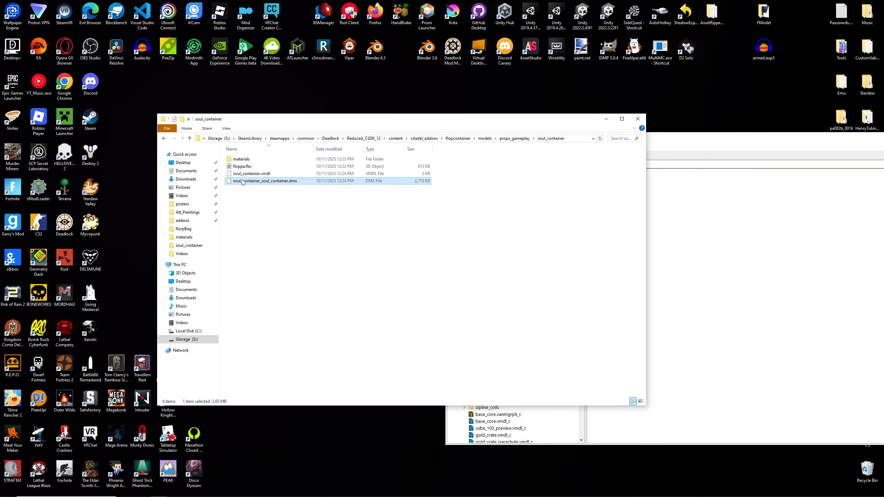
{"action": "left_click", "coordinate": [263, 188]}
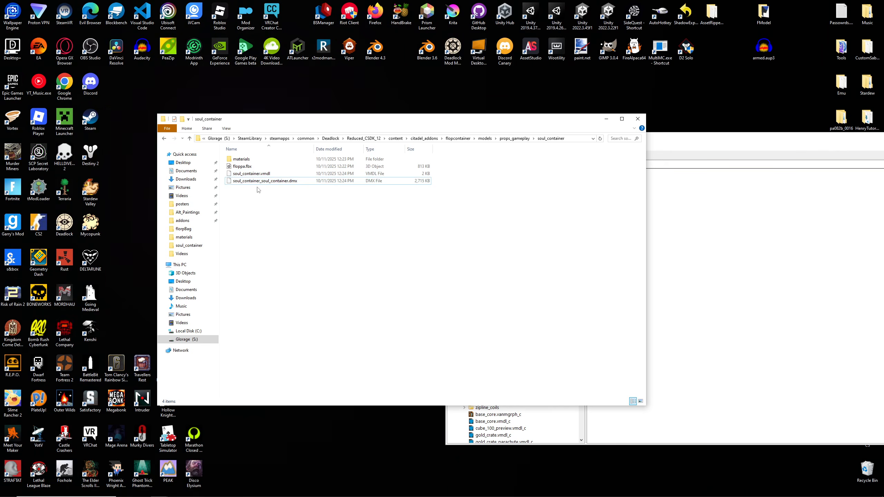
- Copy diffuse_Big_Floppa.png from the desktop floppa folder into the addon's soul_container/materials folder and rename it flop_color.png
{"action": "left_click_drag", "start_coordinate": [570, 122], "coordinate": [551, 121]}
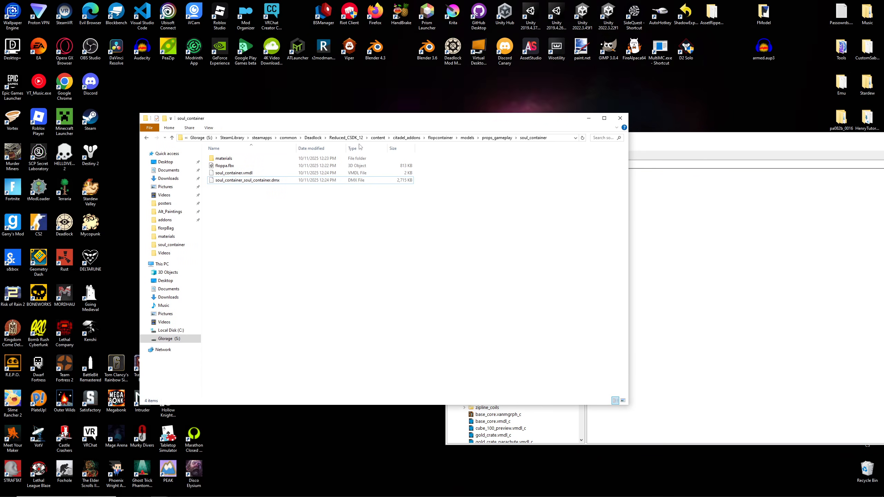
{"action": "left_click_drag", "start_coordinate": [698, 138], "coordinate": [526, 253]}
{"action": "left_click", "coordinate": [685, 149]}
{"action": "double_click", "coordinate": [556, 224]}
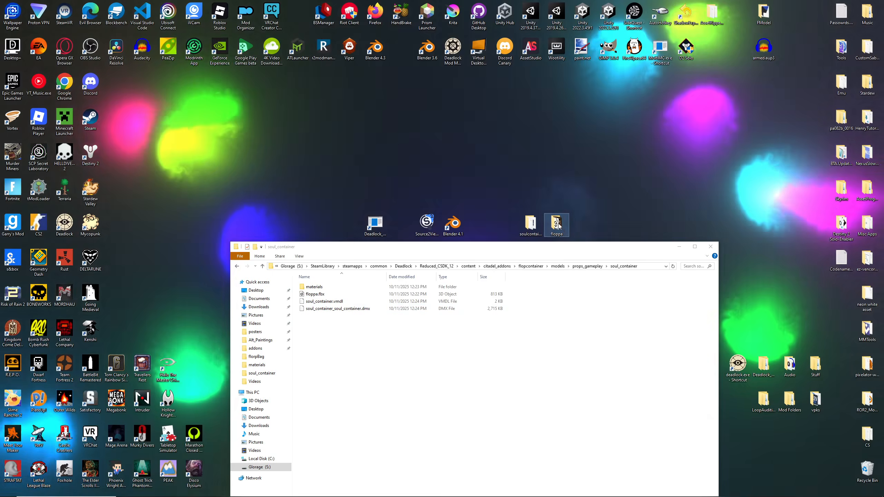
{"action": "left_click", "coordinate": [306, 199]}
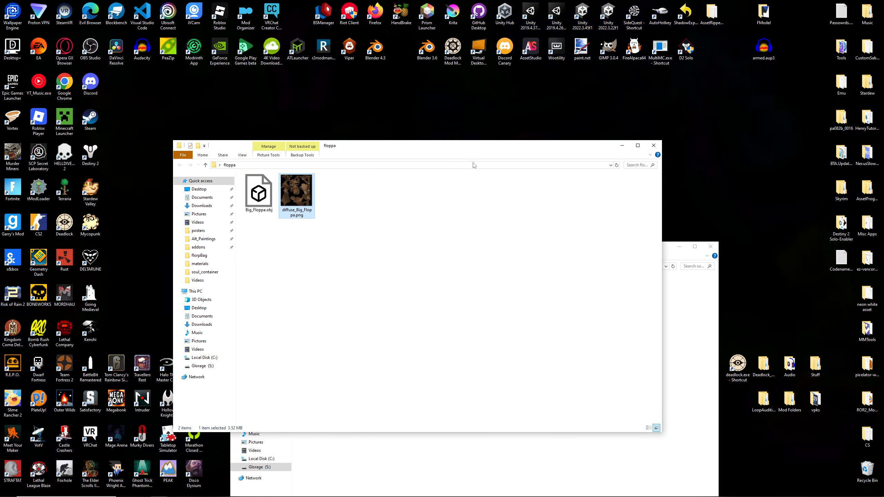
{"action": "left_click", "coordinate": [653, 145]}
{"action": "double_click", "coordinate": [319, 289]}
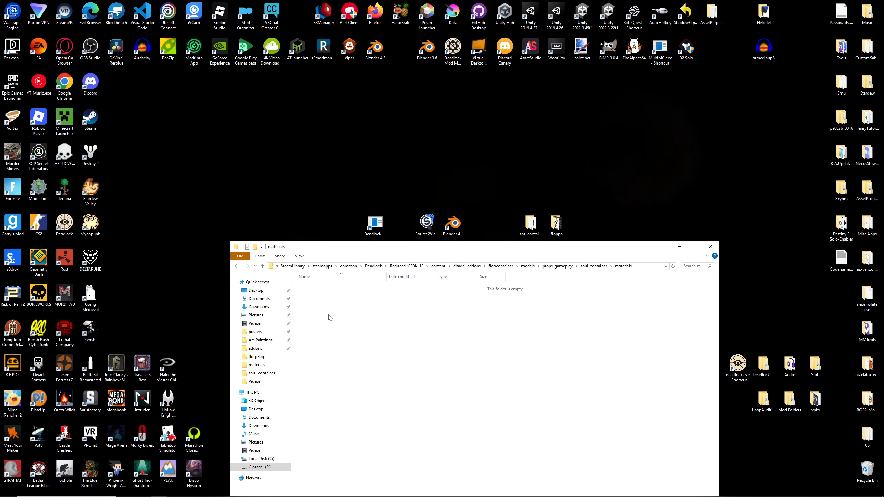
{"action": "key", "text": "ctrl+v"}
{"action": "right_click", "coordinate": [322, 288]}
{"action": "left_click", "coordinate": [349, 480]}
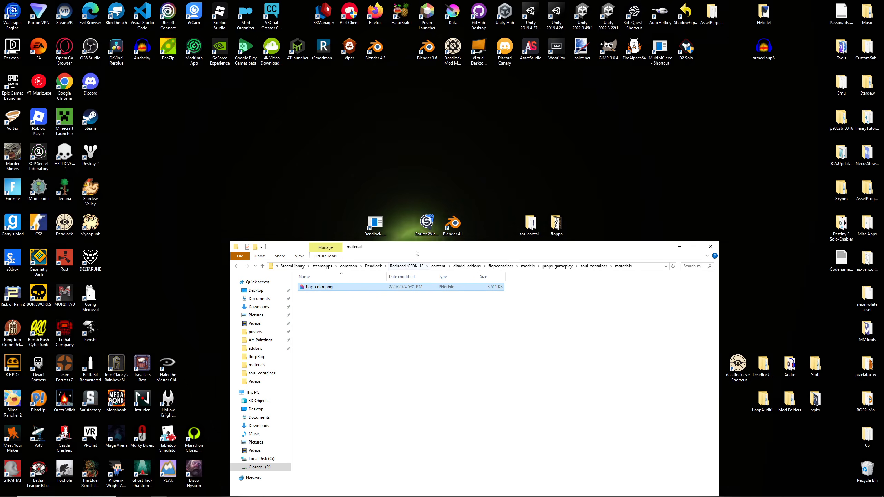
- Copy the models folder from the flopcontainer content folder to the desktop and place it beside the floppa folder
{"action": "left_click_drag", "start_coordinate": [416, 250], "coordinate": [418, 128]}
{"action": "left_click", "coordinate": [589, 145]}
{"action": "left_click", "coordinate": [400, 256]}
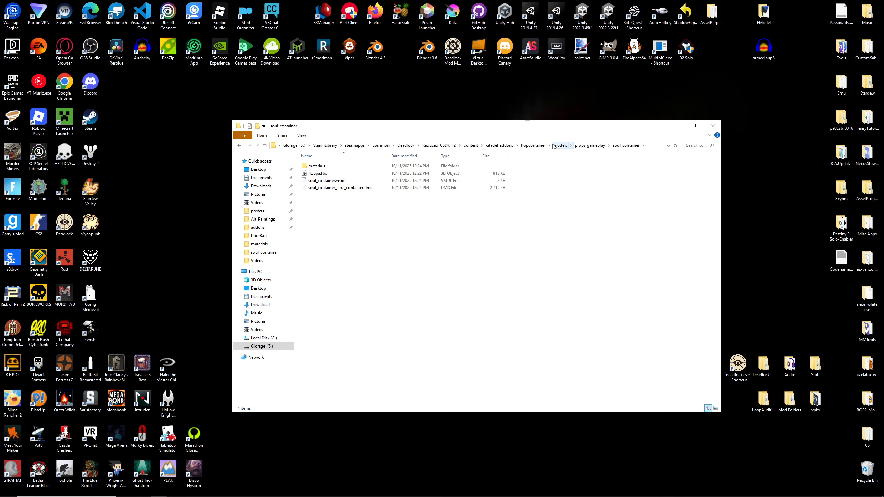
{"action": "left_click", "coordinate": [532, 145]}
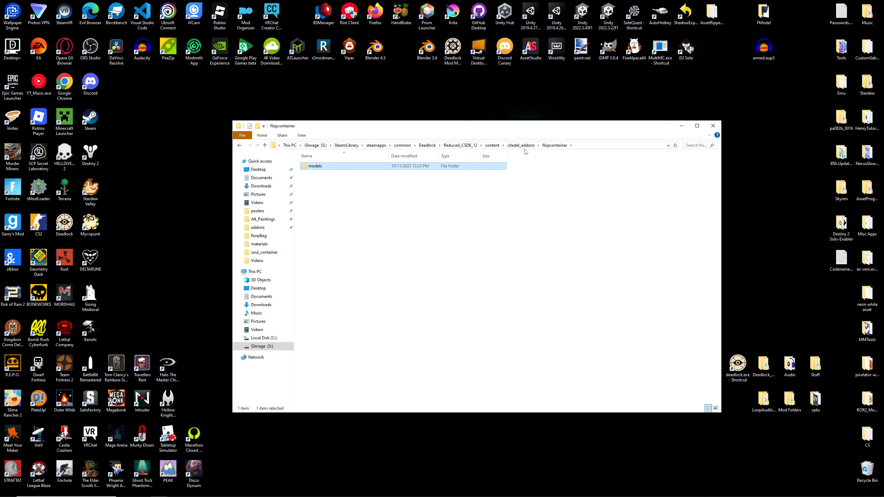
{"action": "left_click", "coordinate": [521, 145]}
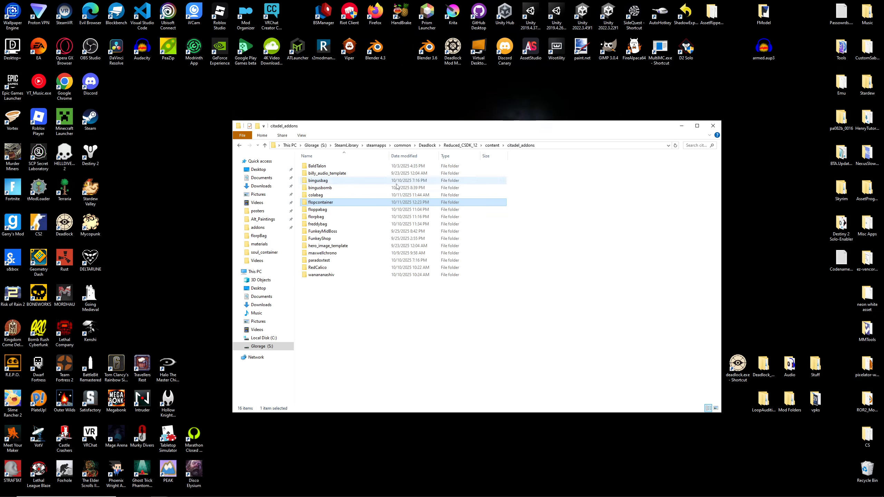
{"action": "double_click", "coordinate": [327, 199]}
{"action": "right_click", "coordinate": [320, 165]}
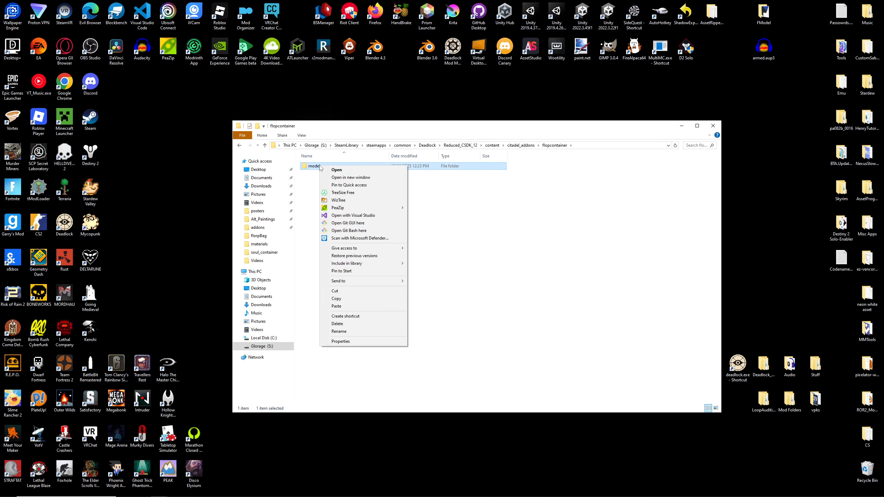
{"action": "left_click", "coordinate": [336, 306]}
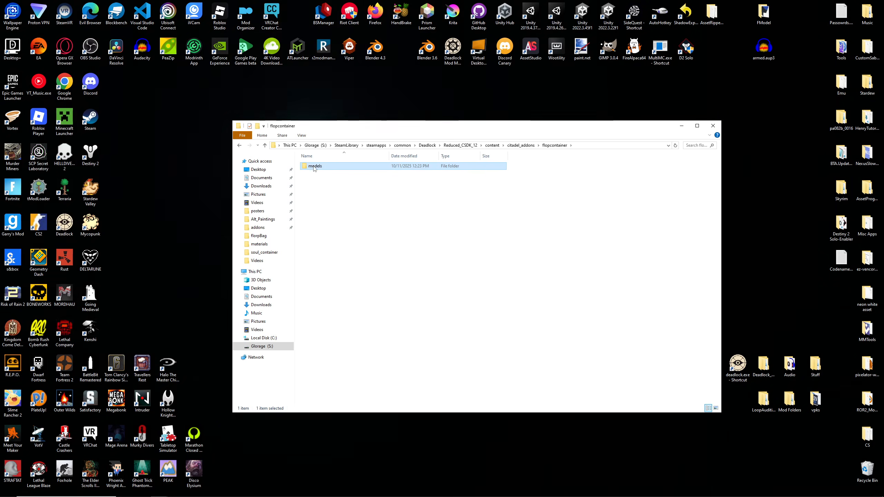
{"action": "left_click", "coordinate": [681, 126]}
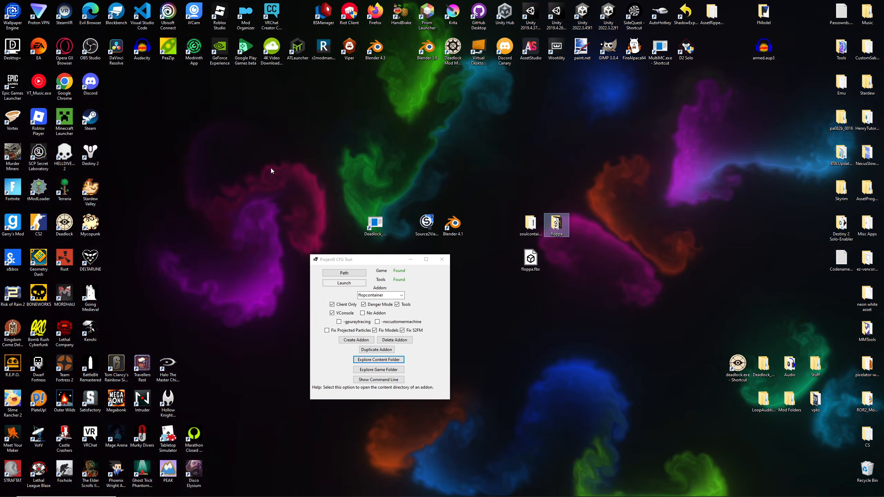
{"action": "key", "text": "ctrl+v"}
{"action": "left_click_drag", "start_coordinate": [119, 87], "coordinate": [610, 227]}
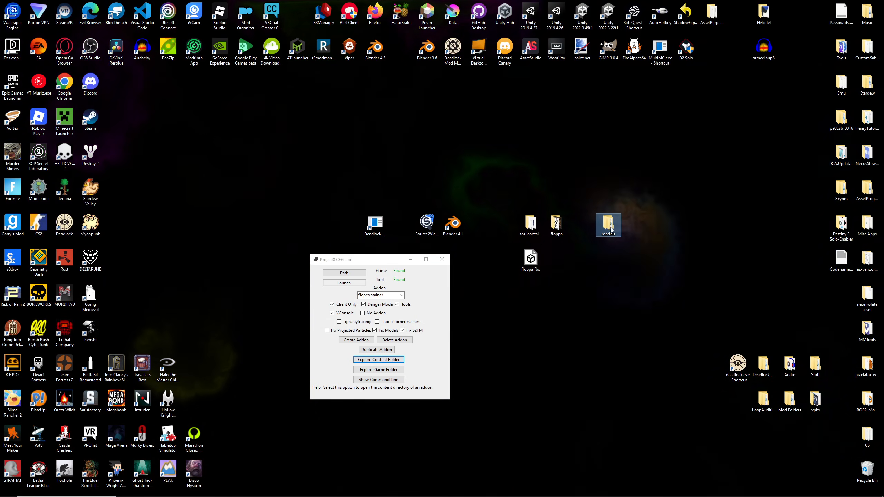
{"action": "right_click", "coordinate": [610, 263]}
{"action": "left_click", "coordinate": [596, 325]}
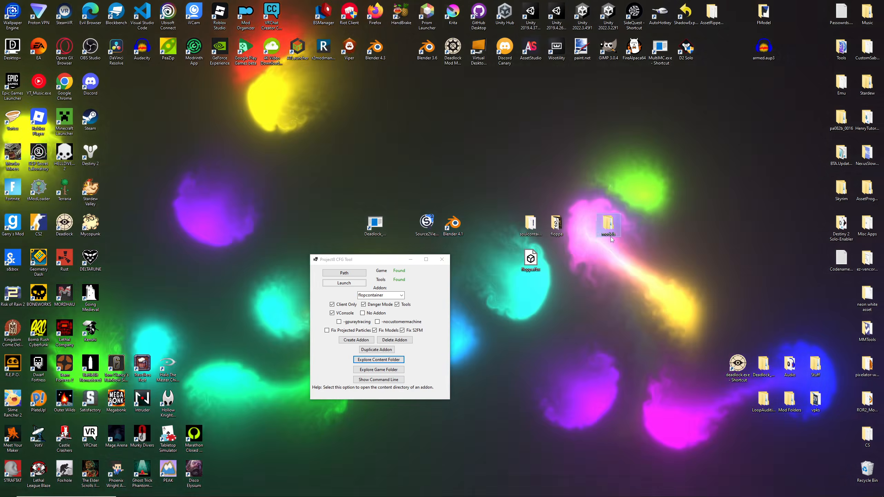
- Delete floppa.fbx, soul_container.vmdl and soul_container_soul_container.dmx from props_gameplay/soul_container in the desktop copy of models
{"action": "double_click", "coordinate": [608, 226]}
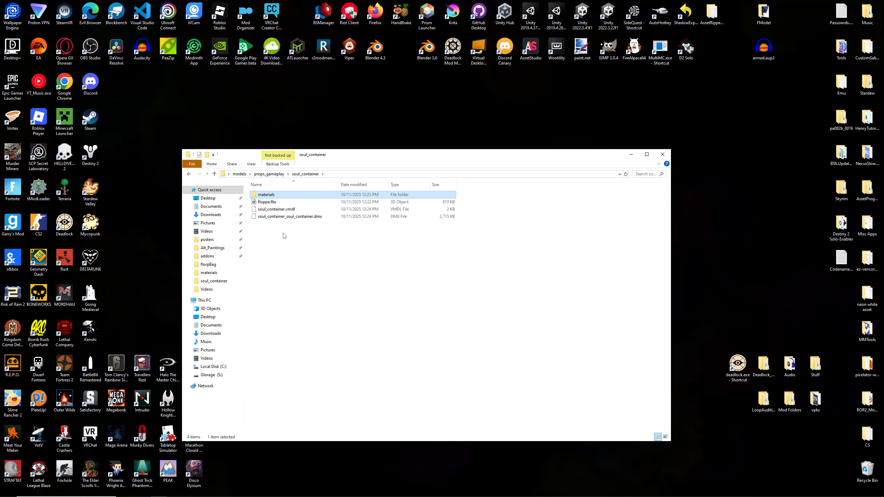
{"action": "left_click_drag", "start_coordinate": [284, 236], "coordinate": [266, 199]}
{"action": "right_click", "coordinate": [266, 201]}
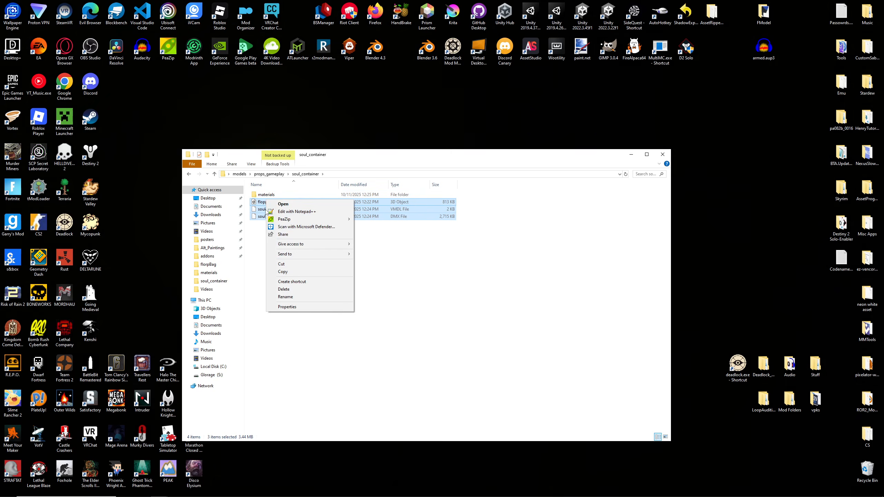
{"action": "left_click", "coordinate": [283, 289]}
- Delete flop_color.png from the materials folder of the desktop models copy and close the folder window
{"action": "double_click", "coordinate": [266, 195]}
{"action": "right_click", "coordinate": [267, 204]}
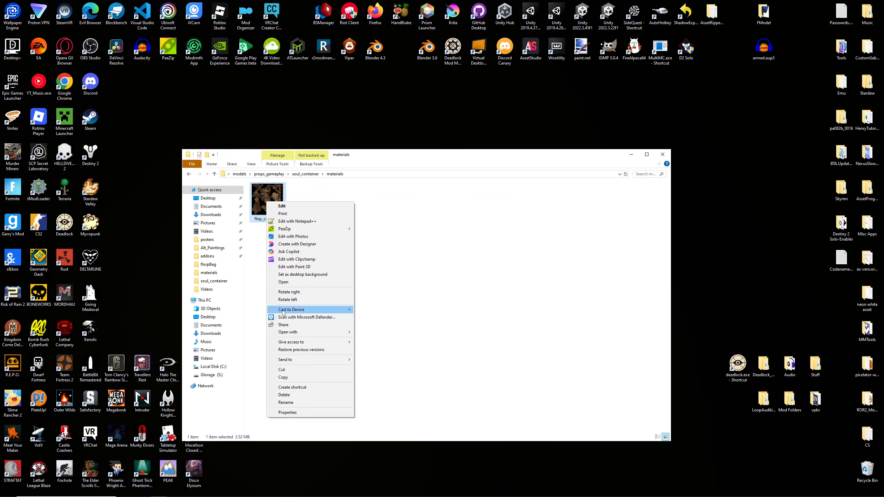
{"action": "left_click", "coordinate": [278, 396]}
{"action": "left_click", "coordinate": [193, 178]}
{"action": "left_click", "coordinate": [193, 177]}
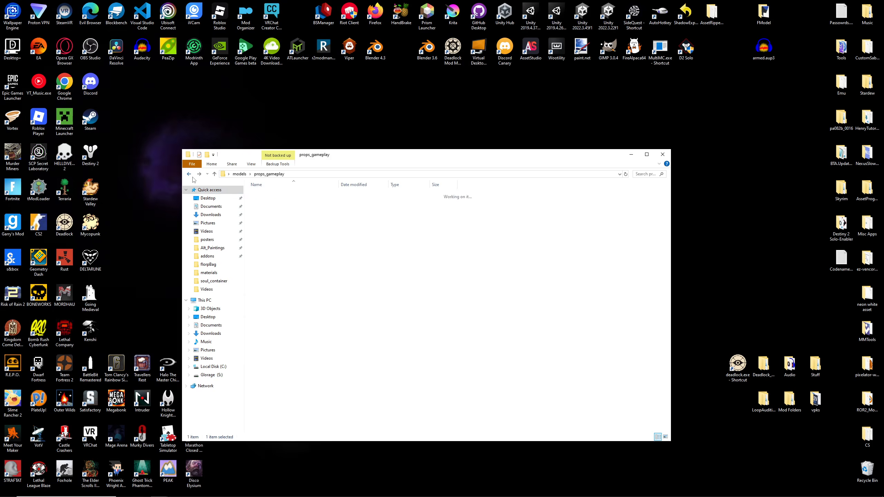
{"action": "left_click", "coordinate": [193, 177]}
{"action": "left_click", "coordinate": [664, 154]}
- Create a new folder named flop on the desktop
{"action": "right_click", "coordinate": [650, 255]}
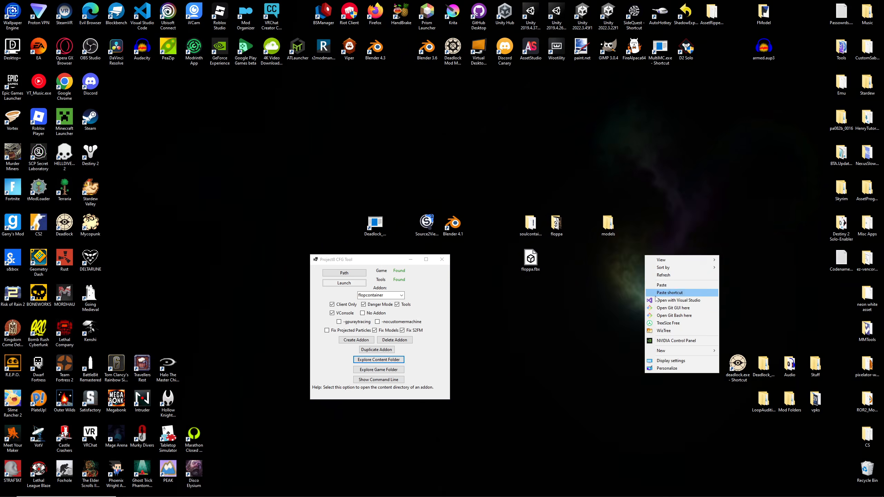
{"action": "mouse_move", "coordinate": [681, 349]}
{"action": "left_click", "coordinate": [733, 351]}
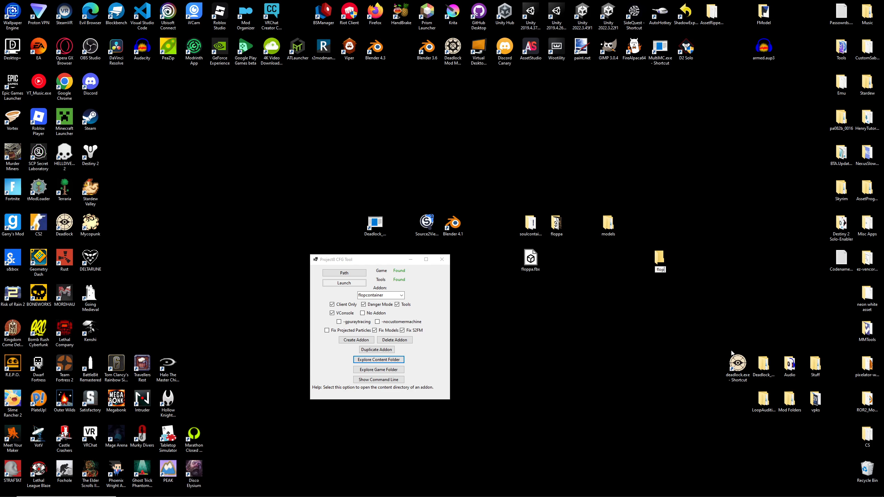
{"action": "key", "text": "Return"}
- Move the desktop models folder into the flop folder and check the nested folders down to soul_container
{"action": "left_click_drag", "start_coordinate": [663, 258], "coordinate": [635, 225]}
{"action": "left_click_drag", "start_coordinate": [609, 224], "coordinate": [634, 234]}
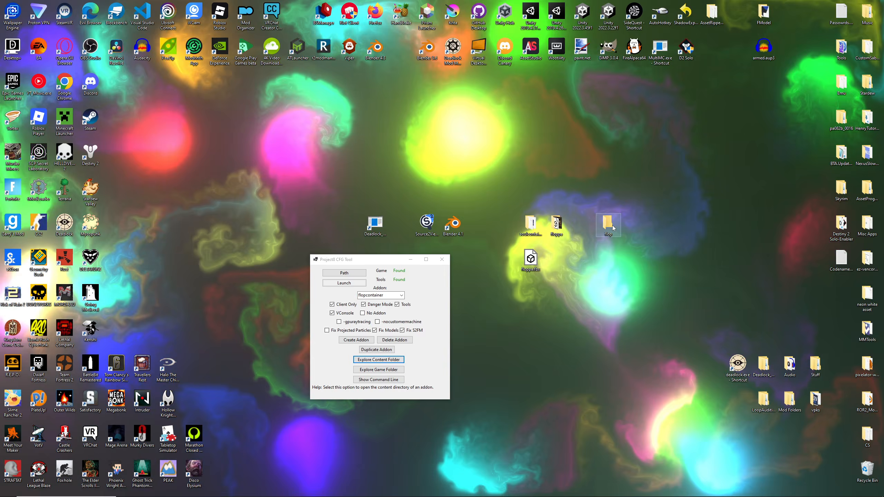
{"action": "double_click", "coordinate": [633, 230]}
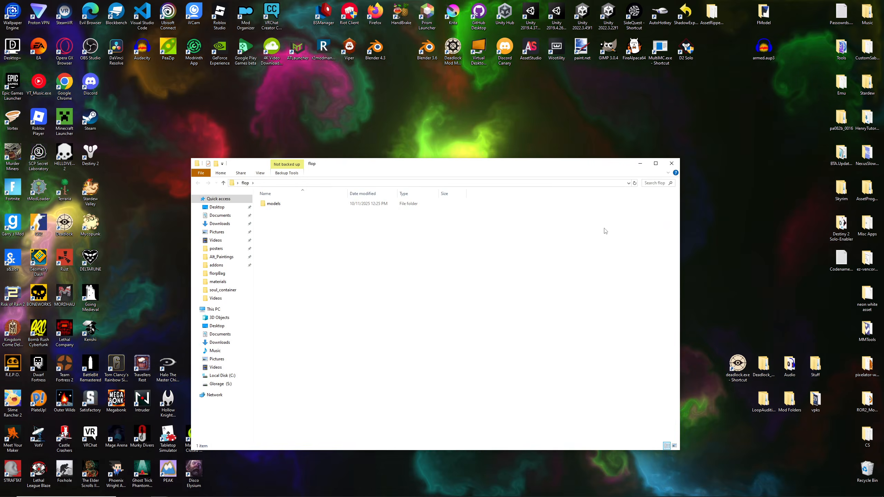
{"action": "double_click", "coordinate": [277, 204]}
{"action": "double_click", "coordinate": [278, 205]}
{"action": "double_click", "coordinate": [278, 204]}
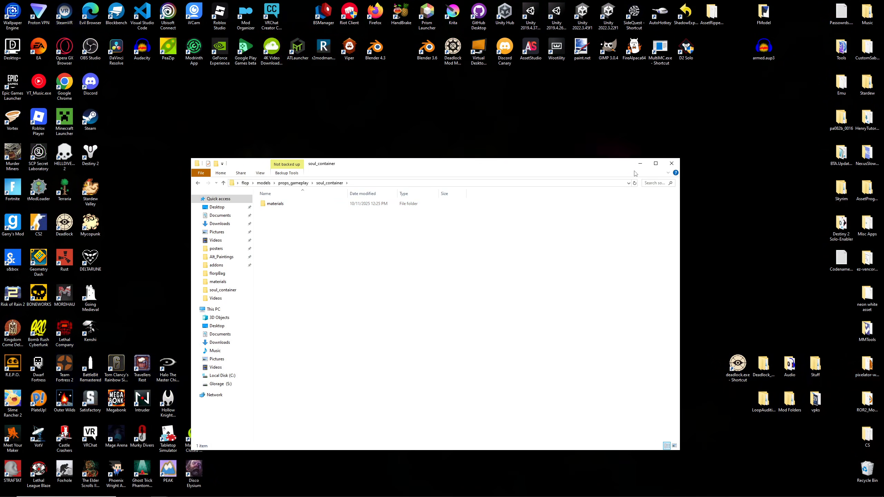
{"action": "left_click", "coordinate": [671, 163]}
{"action": "left_click_drag", "start_coordinate": [386, 265], "coordinate": [401, 269]}
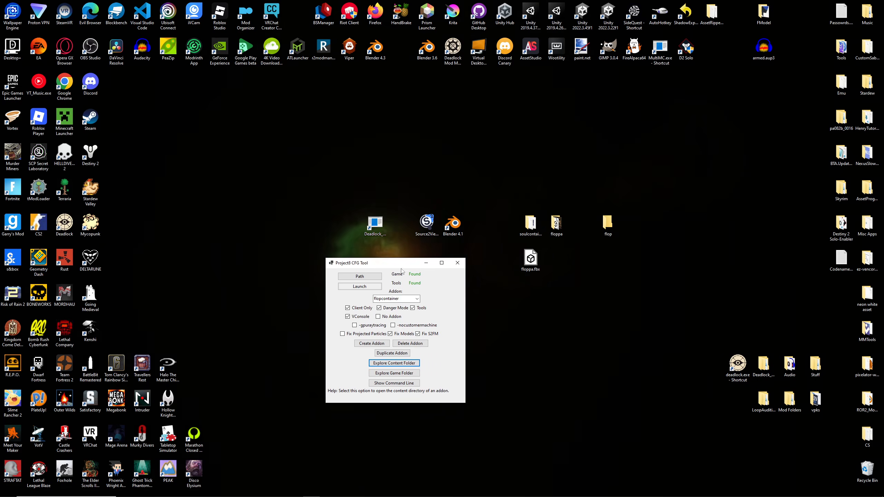
- Launch the Deadlock tools with the flopcontainer addon and move the launcher window out of the way
{"action": "left_click", "coordinate": [365, 290]}
{"action": "left_click", "coordinate": [491, 283]}
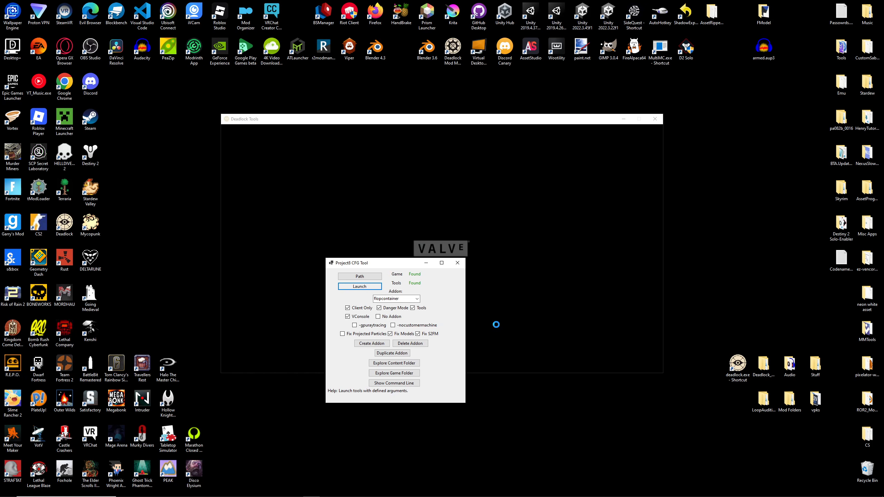
{"action": "left_click_drag", "start_coordinate": [391, 264], "coordinate": [438, 391]}
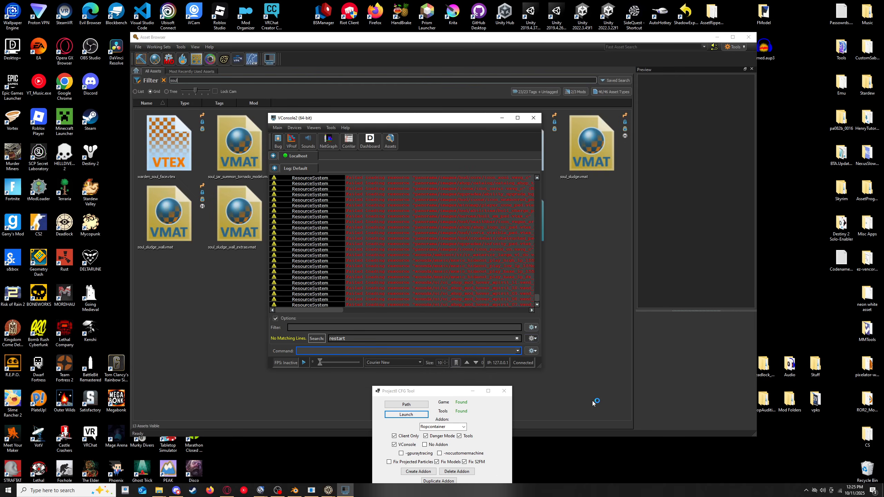
{"action": "left_click", "coordinate": [575, 385]}
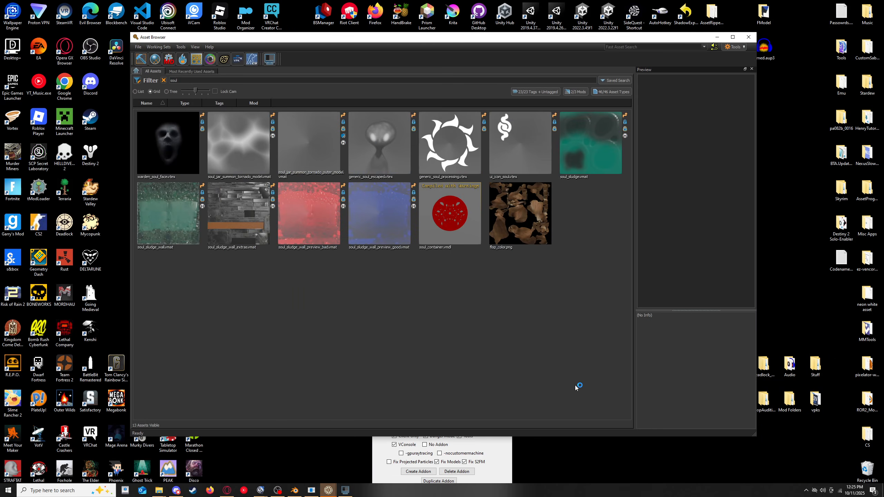
- Open soul_container.vmdl from the asset browser for editing in ModelDoc and look at the model
{"action": "left_click", "coordinate": [198, 79]}
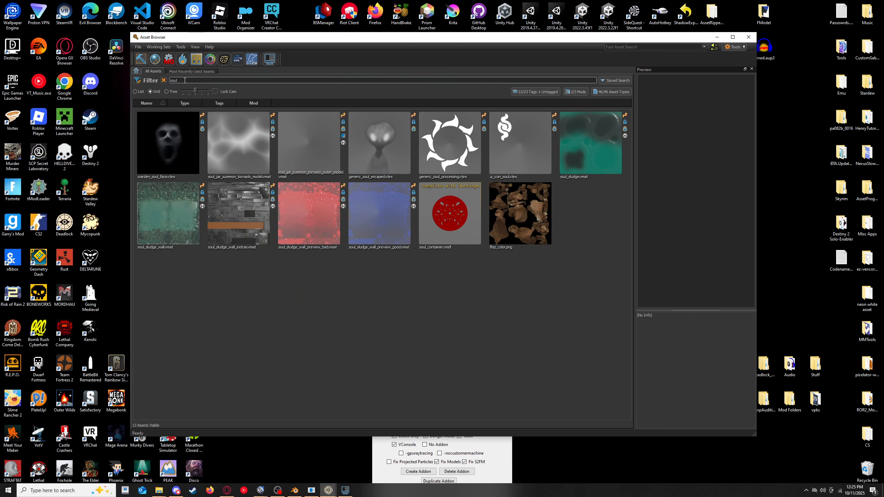
{"action": "left_click", "coordinate": [452, 211]}
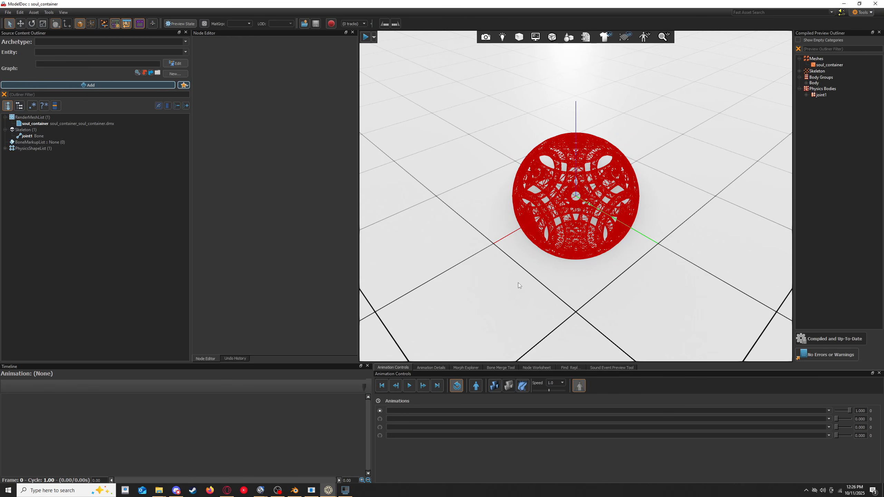
{"action": "right_click_drag", "start_coordinate": [518, 283], "coordinate": [497, 268]}
- Copy the name of the soul_container render mesh, then delete that mesh from the model
{"action": "right_click", "coordinate": [49, 123]}
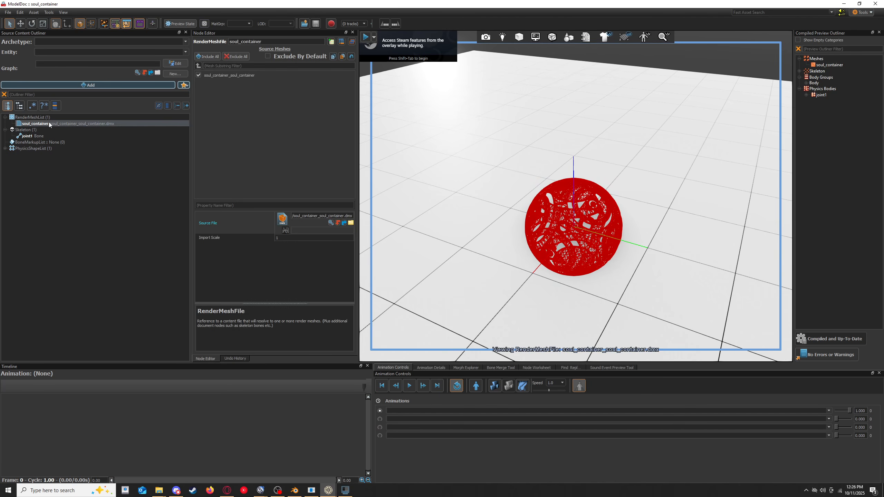
{"action": "left_click_drag", "start_coordinate": [285, 40], "coordinate": [180, 38]}
{"action": "key", "text": "ctrl+c"}
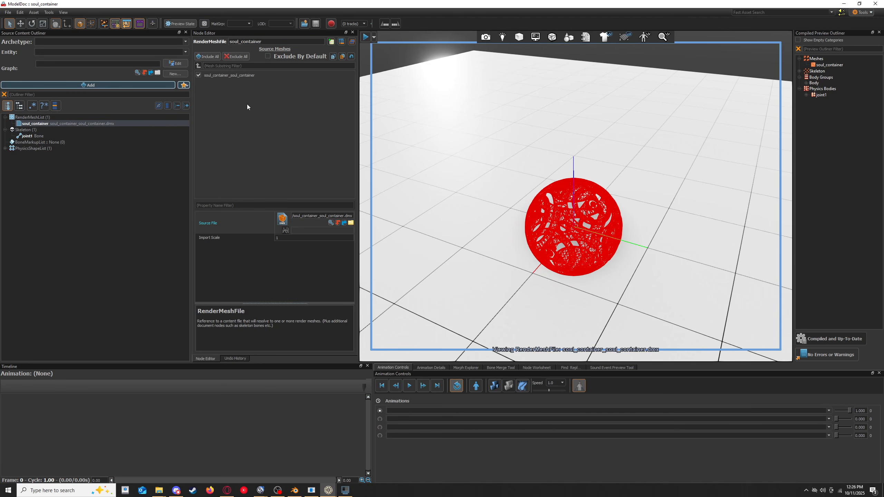
{"action": "right_click", "coordinate": [86, 124]}
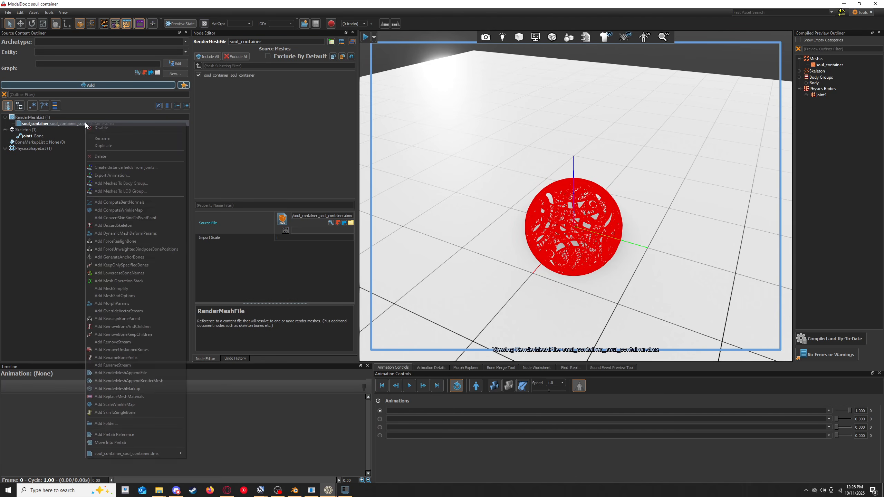
{"action": "left_click", "coordinate": [101, 156]}
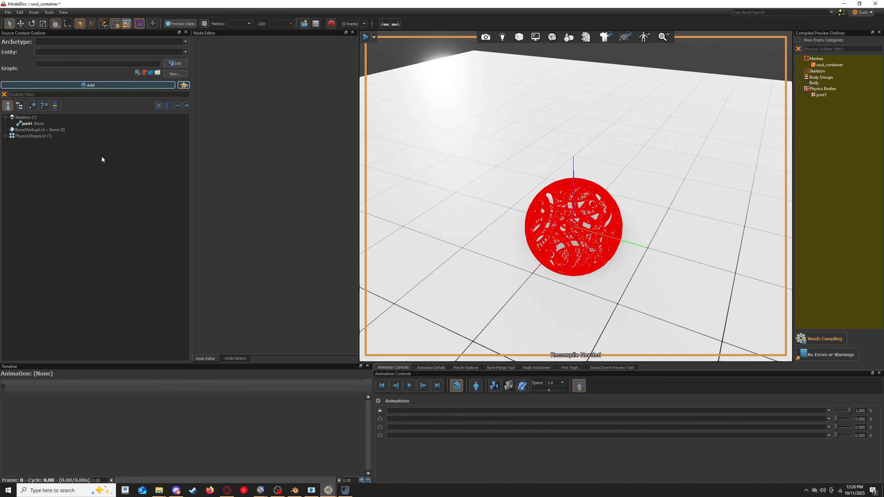
- Find the Add Meshes option with the filter "mesh" and add floppa.fbx as the model's render mesh
{"action": "left_click", "coordinate": [50, 86]}
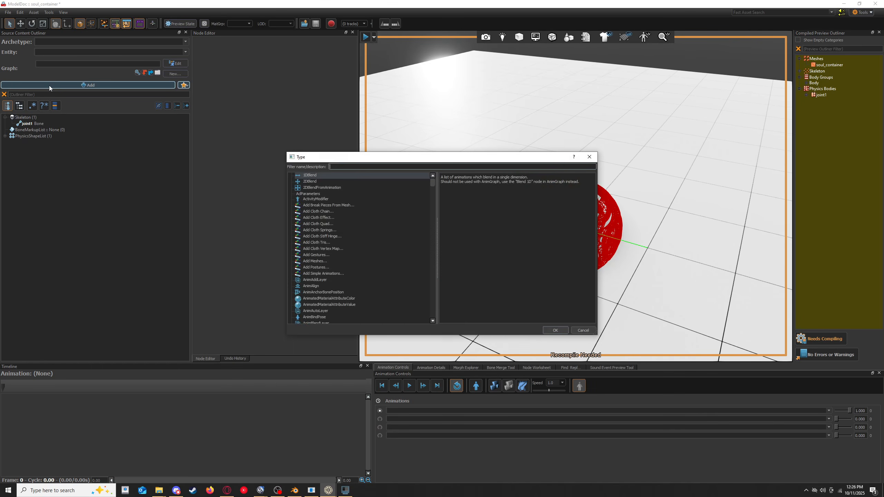
{"action": "type", "text": "mesh"}
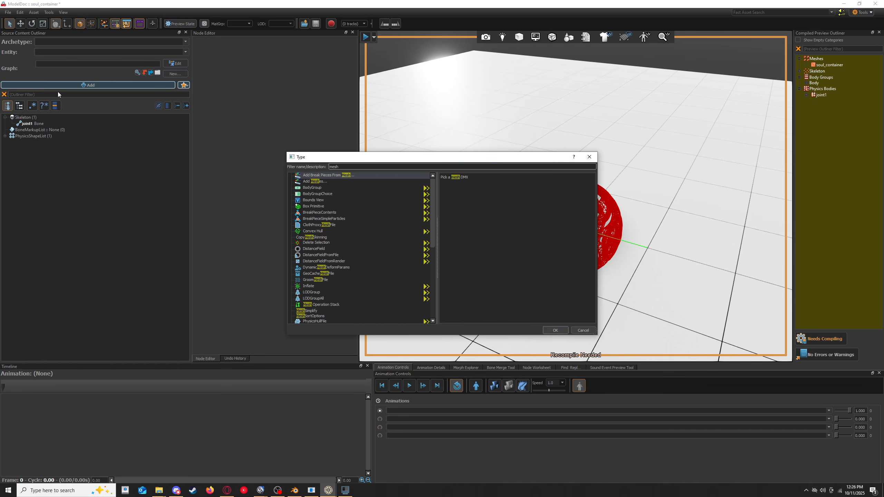
{"action": "left_click", "coordinate": [320, 181]}
{"action": "double_click", "coordinate": [326, 183]}
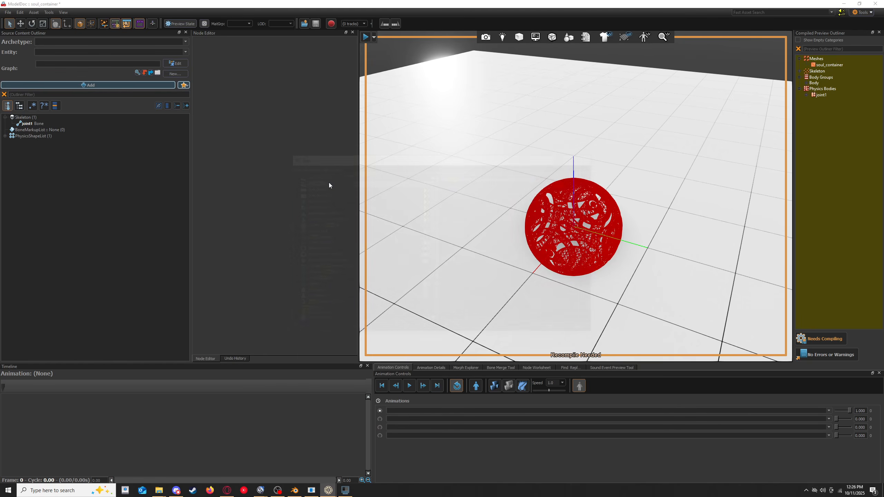
{"action": "double_click", "coordinate": [104, 66]}
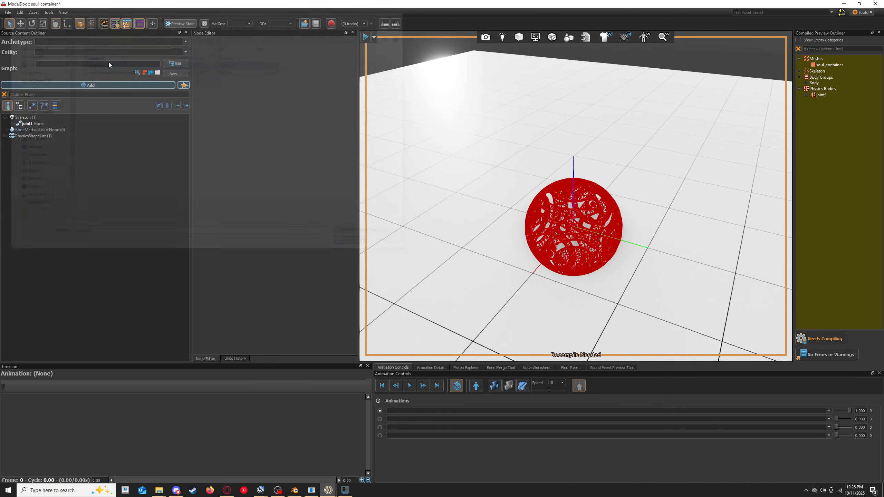
- Inspect the floppa.fbx render mesh in the preview and name it soul_container
{"action": "left_click", "coordinate": [38, 124]}
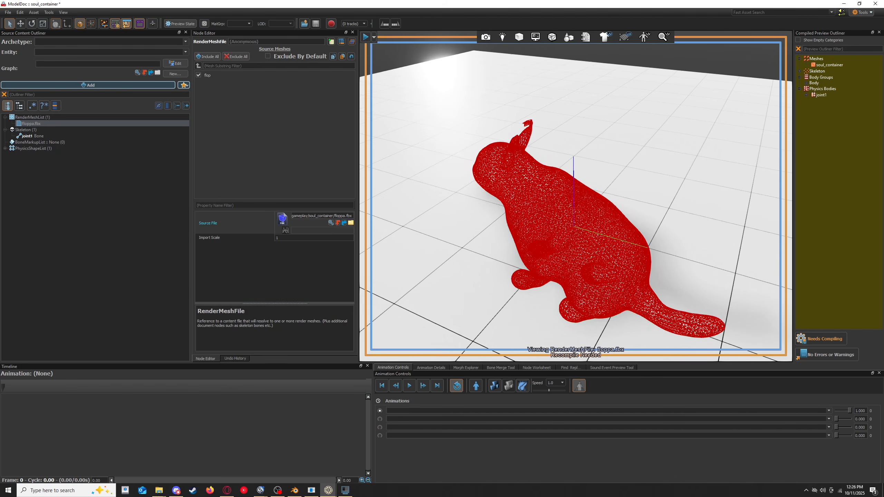
{"action": "right_click_drag", "start_coordinate": [576, 200], "coordinate": [597, 199]}
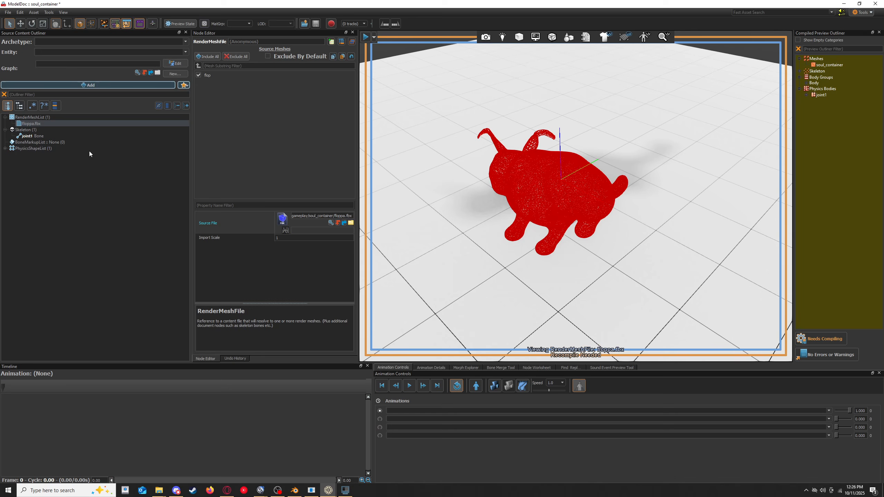
{"action": "left_click", "coordinate": [254, 42]}
{"action": "key", "text": "ctrl+v"}
{"action": "key", "text": "Return"}
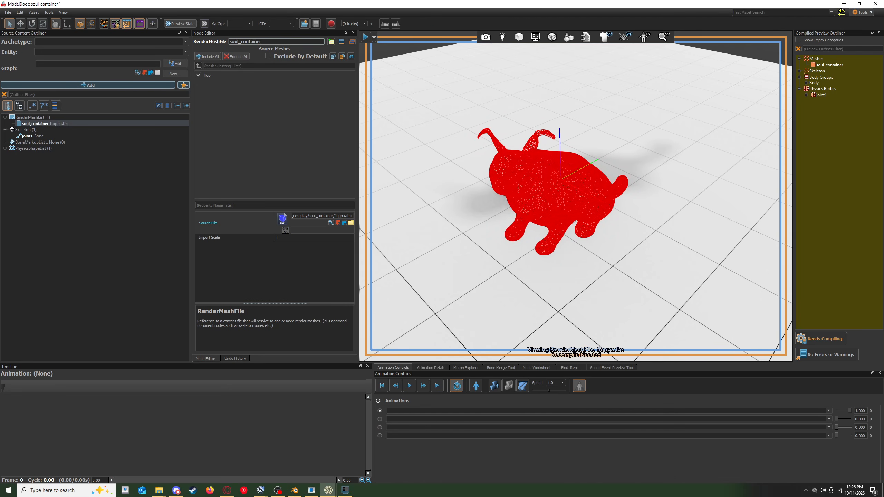
{"action": "left_click", "coordinate": [103, 168]}
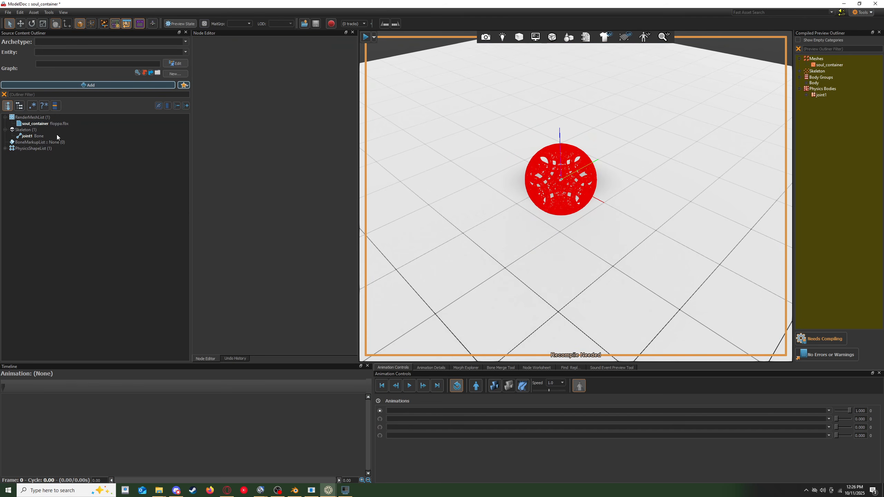
- Find the material group node with the filter "default" and add a DefaultMaterialGroup to the soul_container model
{"action": "left_click", "coordinate": [50, 85]}
{"action": "type", "text": "defaulty"}
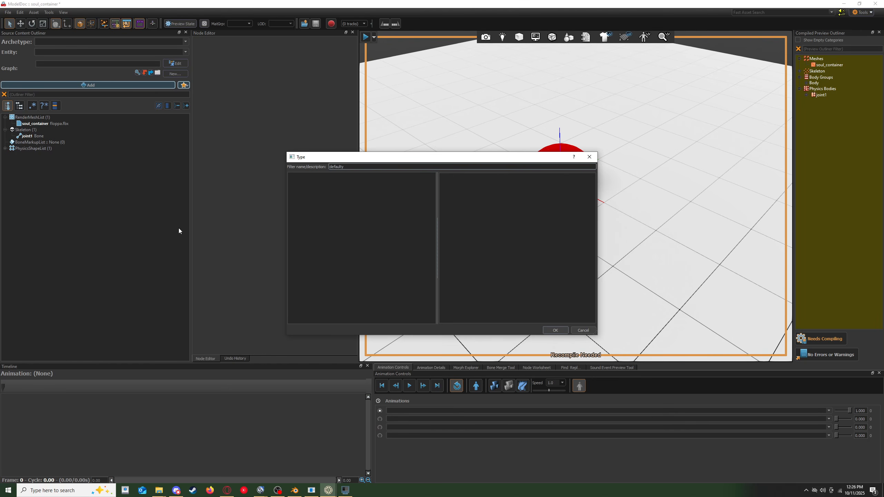
{"action": "key", "text": "BackSpace"}
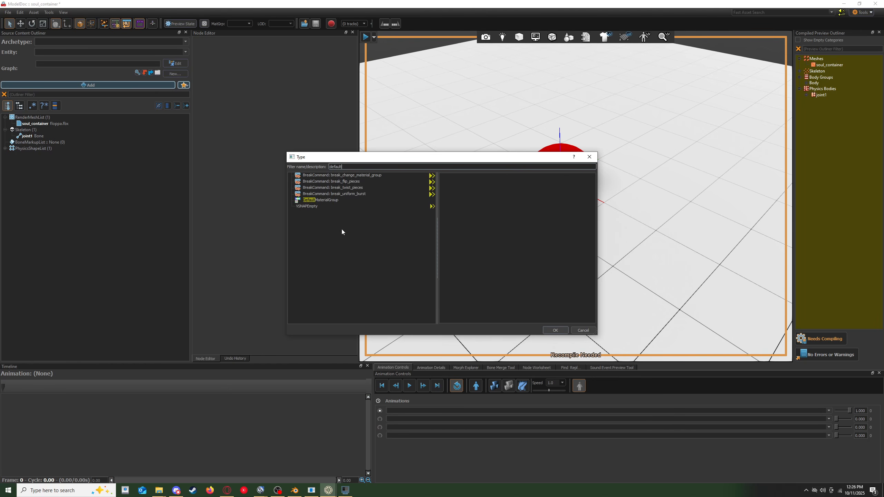
{"action": "double_click", "coordinate": [327, 199]}
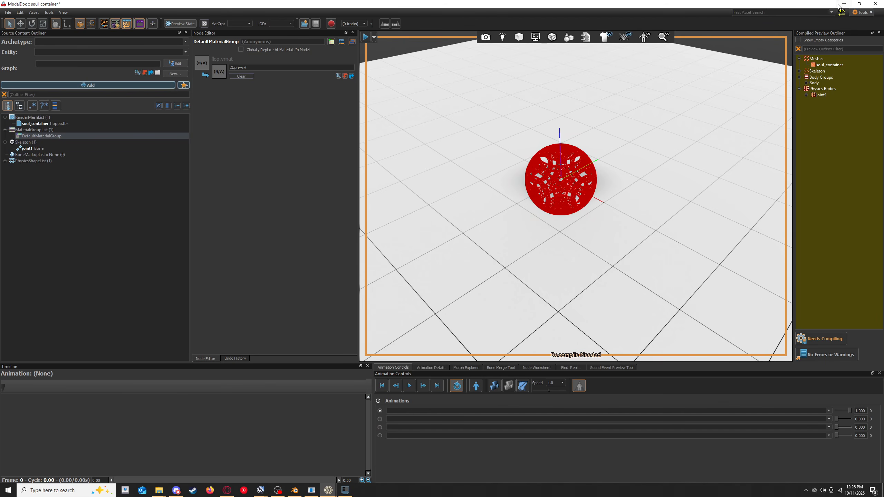
- Minimize ModelDoc, open the Material Editor from the asset browser and create a new material
{"action": "left_click", "coordinate": [843, 4]}
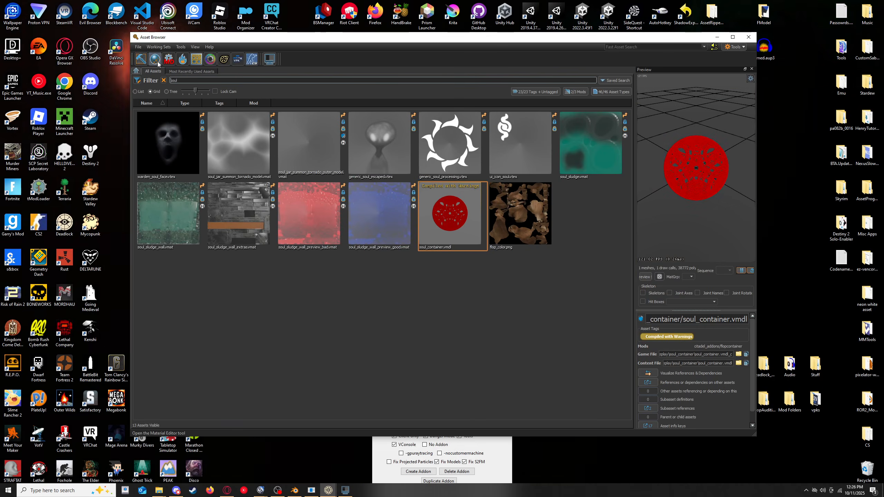
{"action": "left_click", "coordinate": [155, 59]}
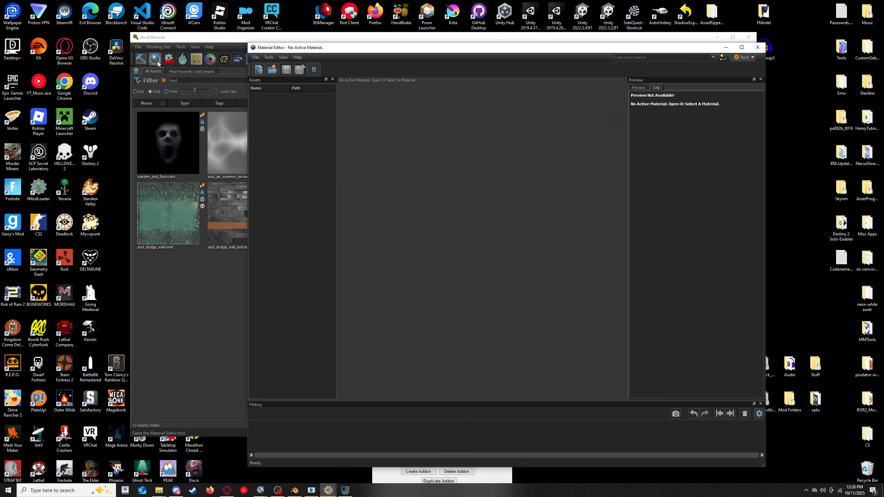
{"action": "left_click", "coordinate": [258, 69]}
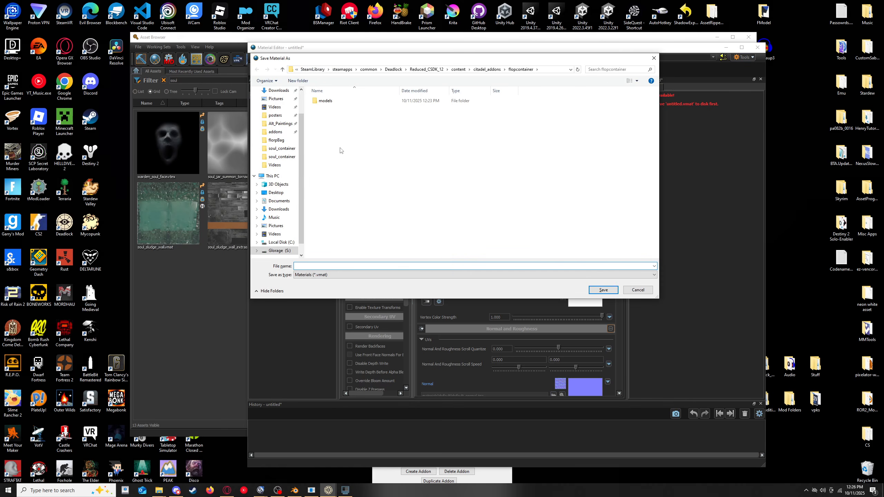
- Save the material as flop in models/props_gameplay/soul_container/materials of the flopcontainer addon and close the tint mask preview window
{"action": "double_click", "coordinate": [330, 101]}
{"action": "double_click", "coordinate": [332, 100]}
{"action": "double_click", "coordinate": [334, 101]}
{"action": "double_click", "coordinate": [327, 101]}
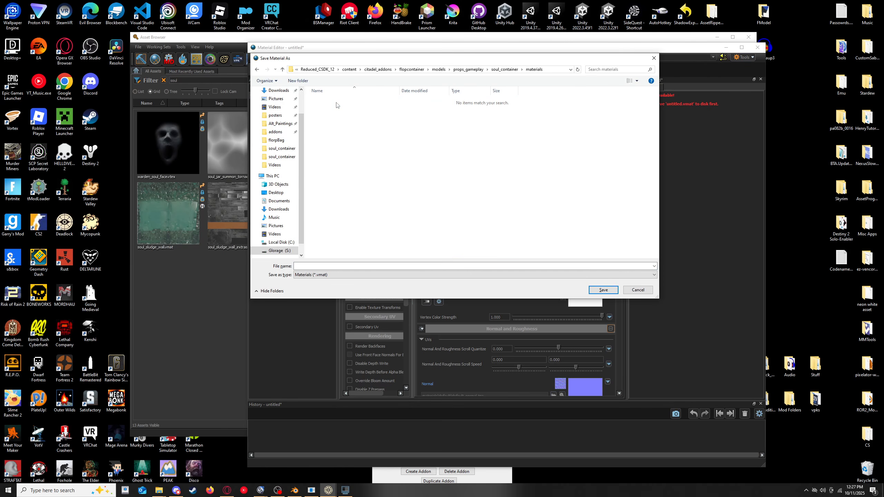
{"action": "left_click", "coordinate": [327, 266]}
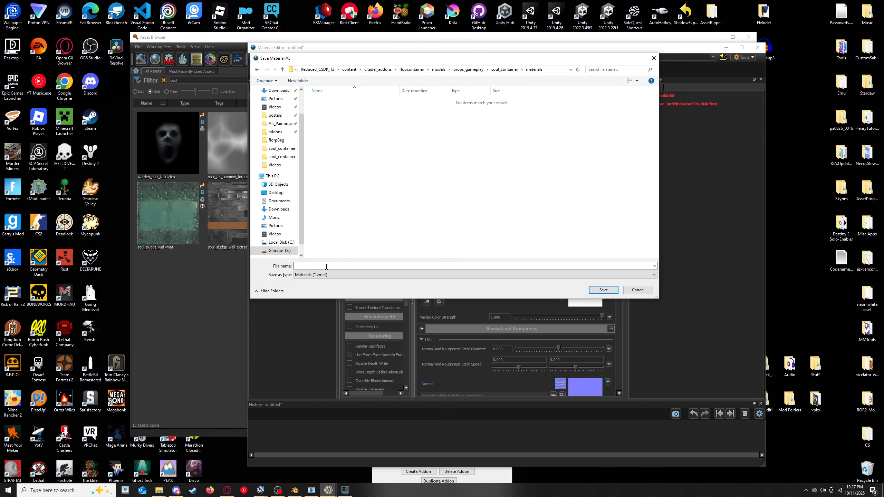
{"action": "type", "text": "flop"}
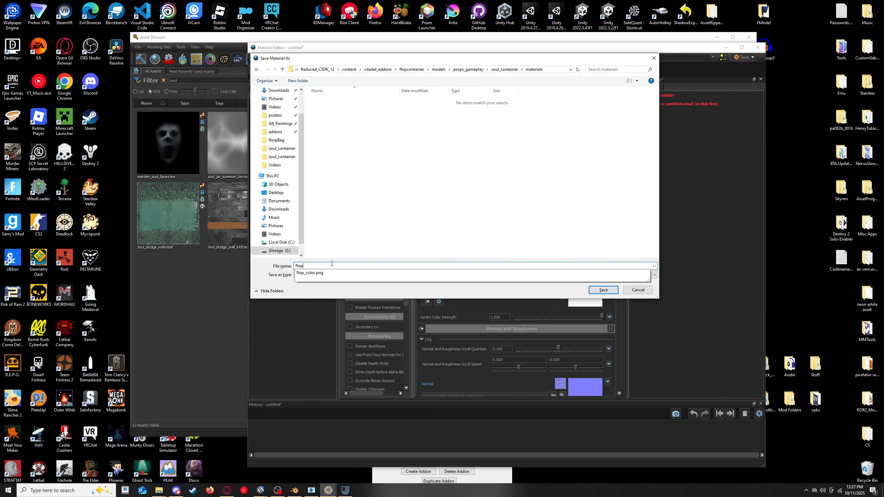
{"action": "left_click", "coordinate": [601, 291]}
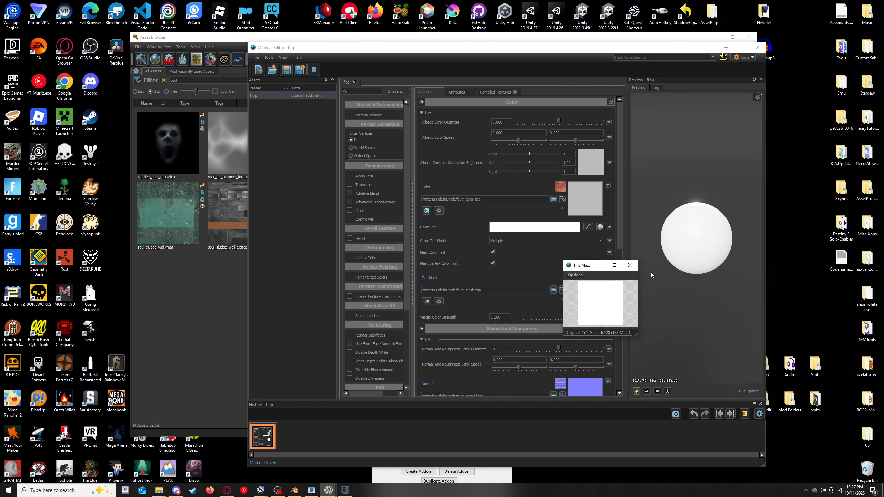
{"action": "left_click", "coordinate": [630, 265]}
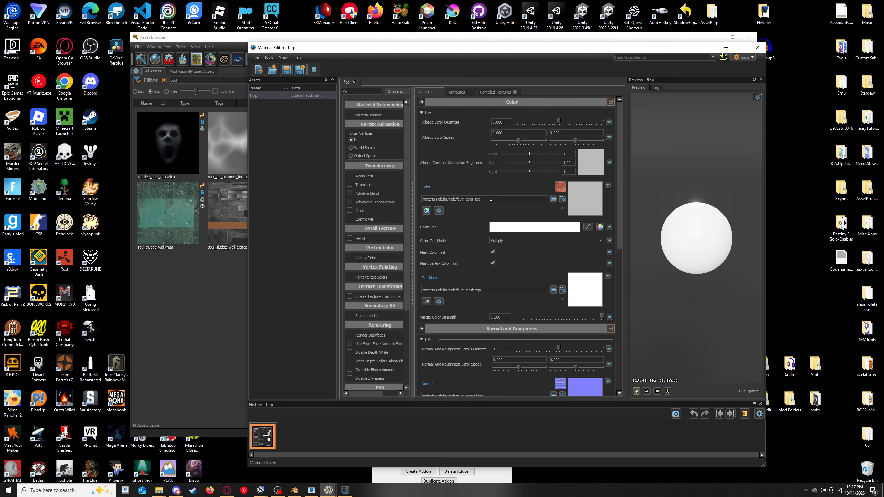
- Assign flop_color.png from the addon's soul_container materials folder as the flop material's Color texture
{"action": "left_click", "coordinate": [553, 199]}
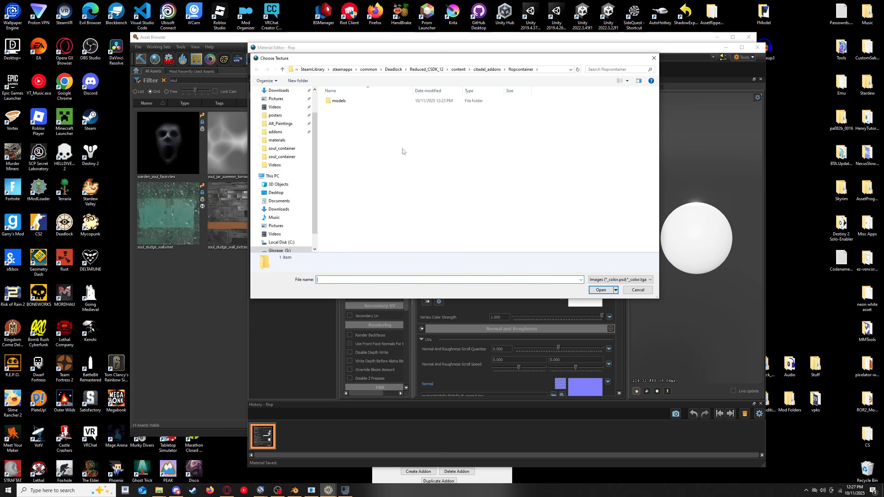
{"action": "double_click", "coordinate": [350, 100]}
{"action": "double_click", "coordinate": [351, 100]}
{"action": "double_click", "coordinate": [351, 100]}
{"action": "double_click", "coordinate": [351, 100]}
{"action": "double_click", "coordinate": [351, 101]}
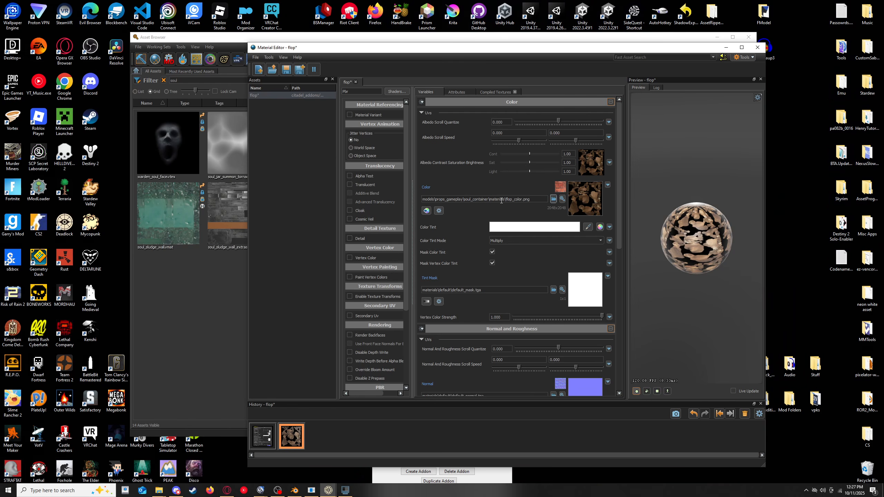
- Enable Use Npr Lighting, Self Illum and Use Status Effects Proxy for the flop material
{"action": "scroll", "coordinate": [363, 288], "scroll_direction": "down", "scroll_amount": 5}
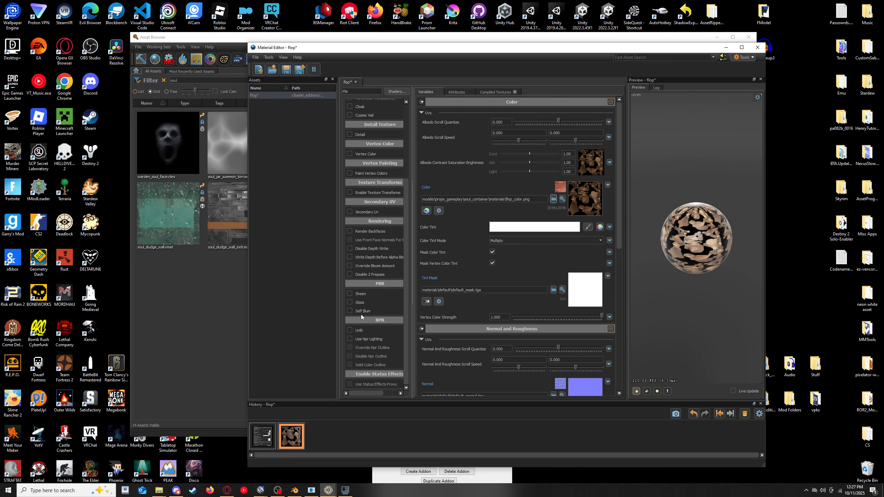
{"action": "left_click", "coordinate": [349, 338]}
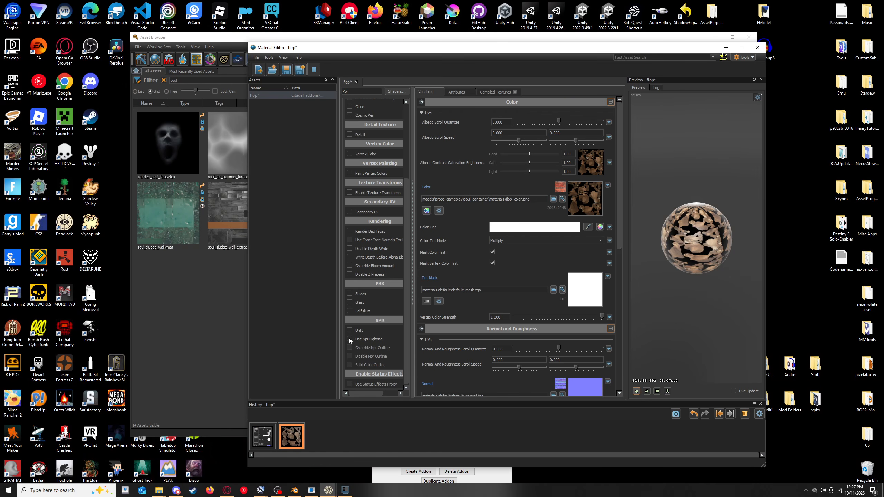
{"action": "left_click", "coordinate": [350, 311]}
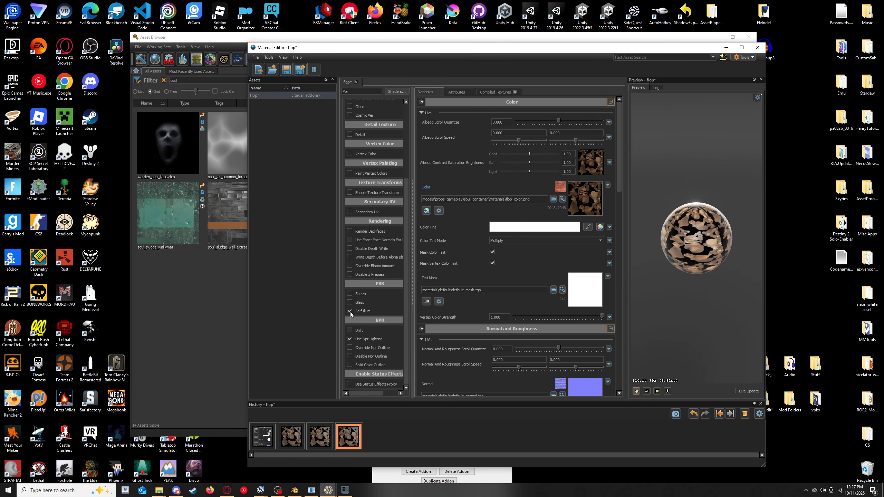
{"action": "left_click", "coordinate": [349, 383]}
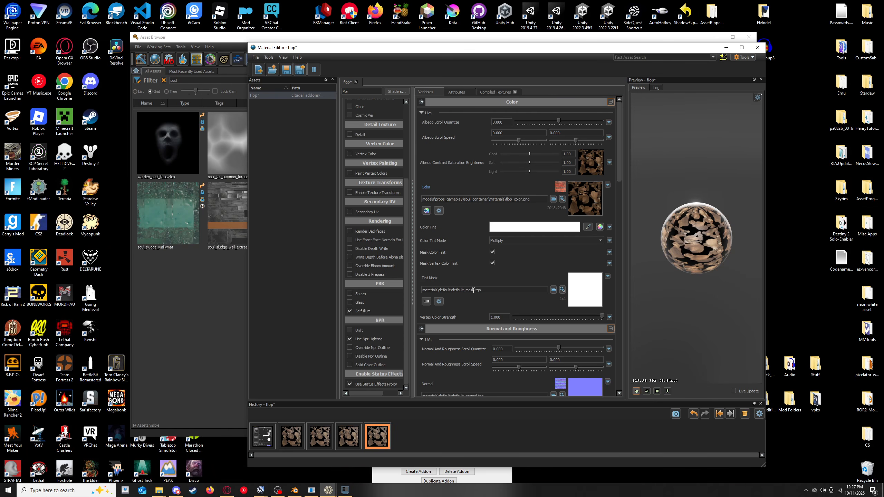
- Switch the flop material's Tint Mask, Normal and Roughness from texture files to constant values
{"action": "left_click", "coordinate": [425, 301]}
{"action": "scroll", "coordinate": [476, 291], "scroll_direction": "down", "scroll_amount": 3}
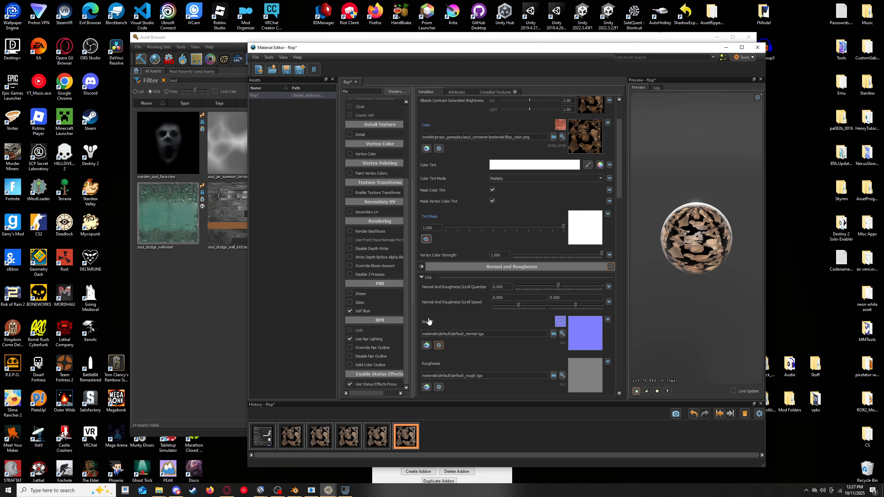
{"action": "left_click", "coordinate": [426, 345]}
{"action": "scroll", "coordinate": [429, 347], "scroll_direction": "down", "scroll_amount": 4}
{"action": "left_click", "coordinate": [427, 304]}
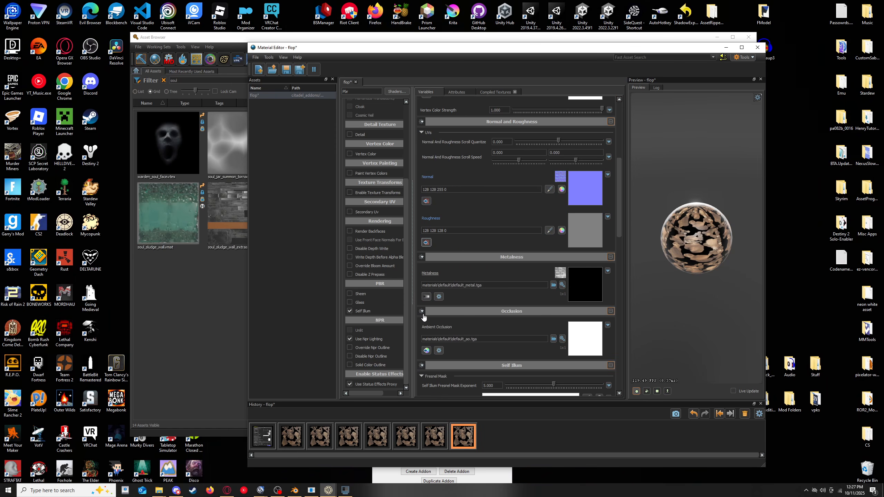
- Switch the material's Metalness, Ambient Occlusion and Self Illum Mask from texture files to constant values
{"action": "left_click", "coordinate": [426, 359]}
{"action": "scroll", "coordinate": [431, 312], "scroll_direction": "down", "scroll_amount": 6}
{"action": "left_click", "coordinate": [427, 288]}
{"action": "scroll", "coordinate": [429, 301], "scroll_direction": "down", "scroll_amount": 9}
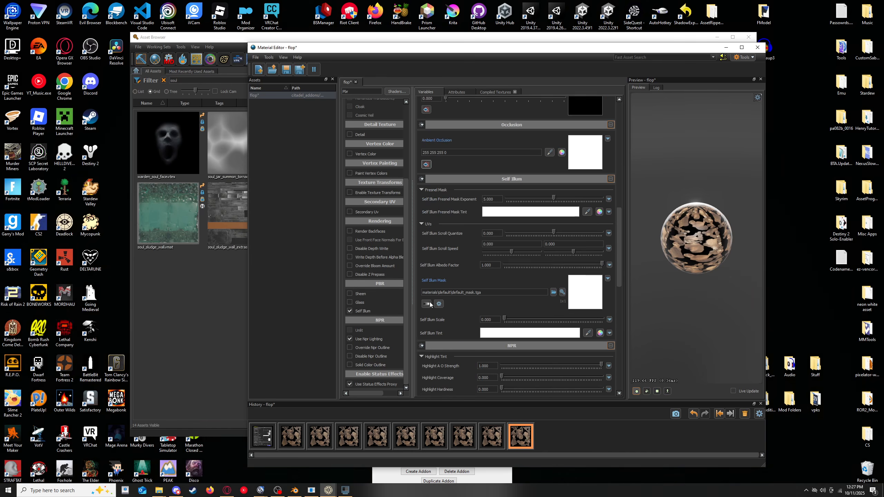
{"action": "left_click", "coordinate": [425, 242]}
{"action": "scroll", "coordinate": [427, 266], "scroll_direction": "down", "scroll_amount": 8}
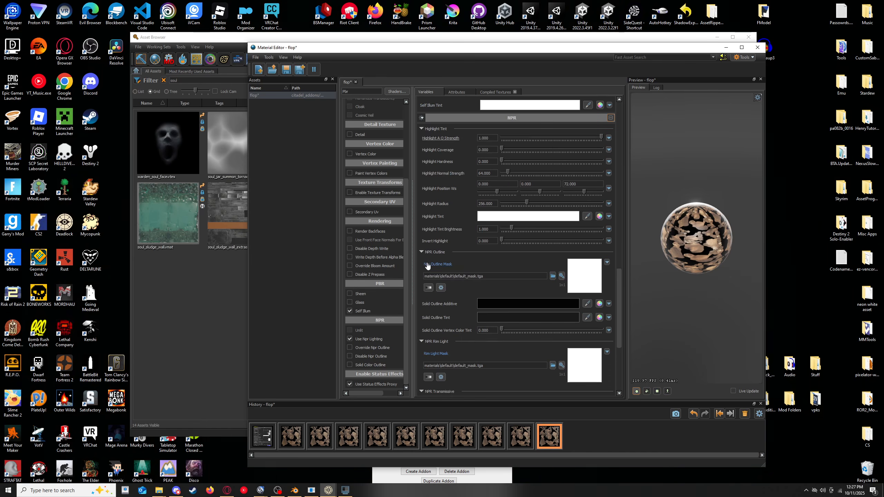
- Switch the NPR Outline Mask, Rim Light Mask and NPR Transmissive Color from texture files to constant values
{"action": "left_click", "coordinate": [428, 288]}
{"action": "scroll", "coordinate": [426, 292], "scroll_direction": "down", "scroll_amount": 7}
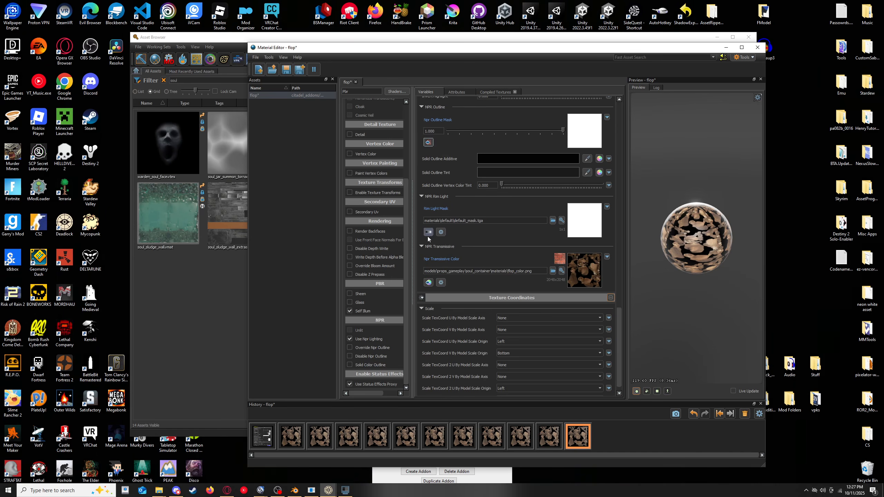
{"action": "left_click", "coordinate": [428, 232]}
{"action": "left_click", "coordinate": [428, 282]}
- Save the flop material and close the Material Editor
{"action": "scroll", "coordinate": [441, 294], "scroll_direction": "up", "scroll_amount": 14}
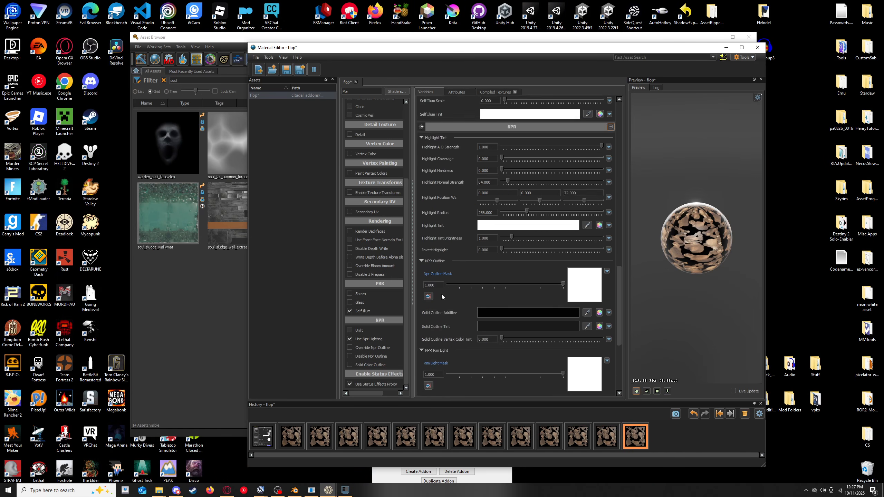
{"action": "scroll", "coordinate": [447, 294], "scroll_direction": "up", "scroll_amount": 15}
{"action": "key", "text": "ctrl+s"}
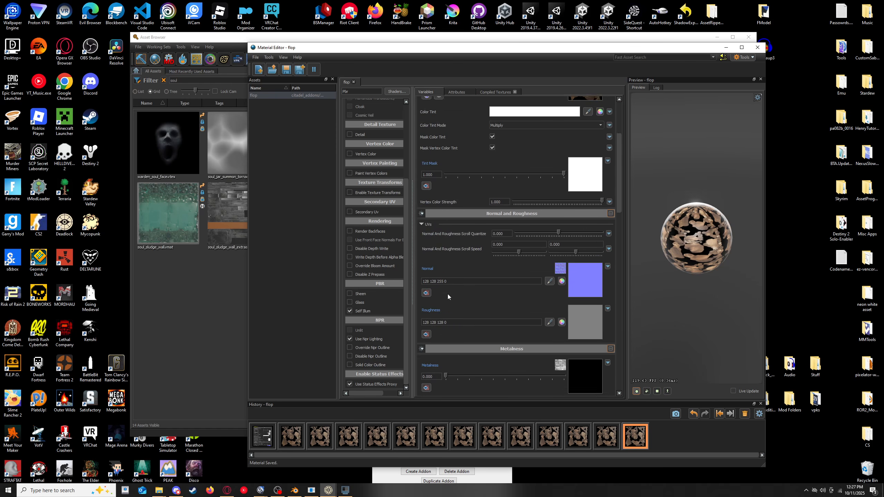
{"action": "left_click", "coordinate": [757, 47]}
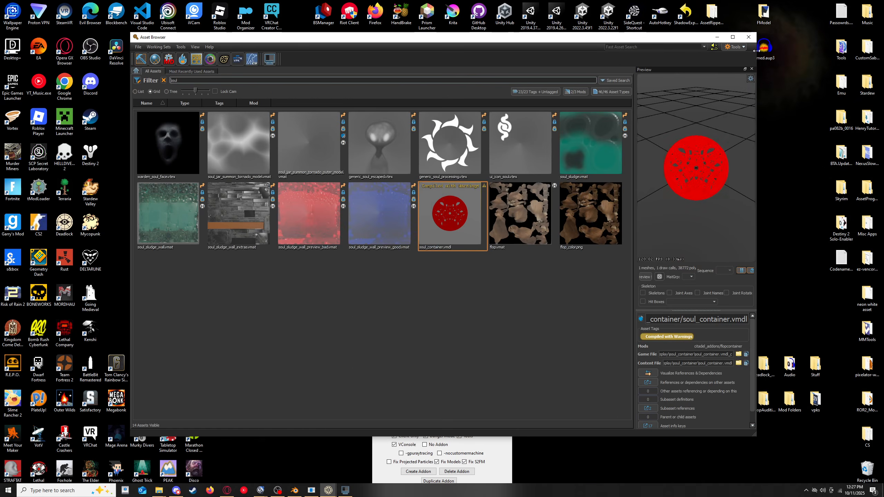
- Return to soul_container.vmdl in ModelDoc and assign flop.vmat as the replacement material in DefaultMaterialGroup
{"action": "left_click", "coordinate": [536, 229]}
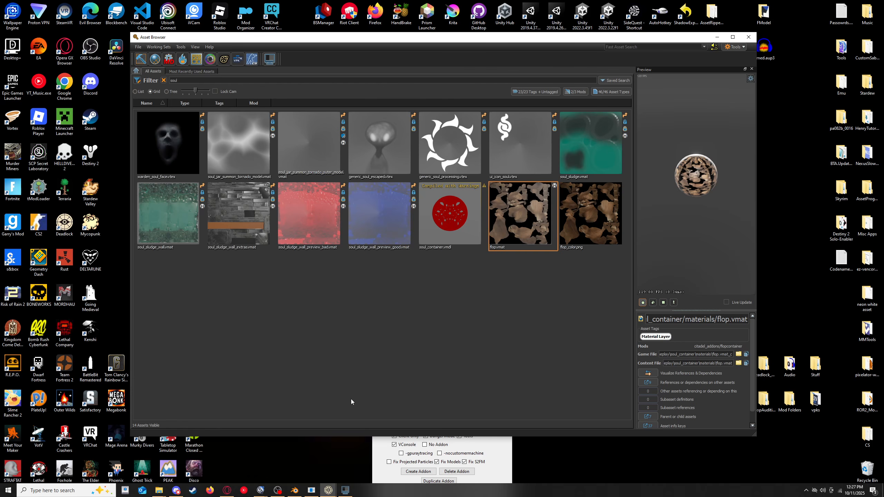
{"action": "double_click", "coordinate": [439, 228]}
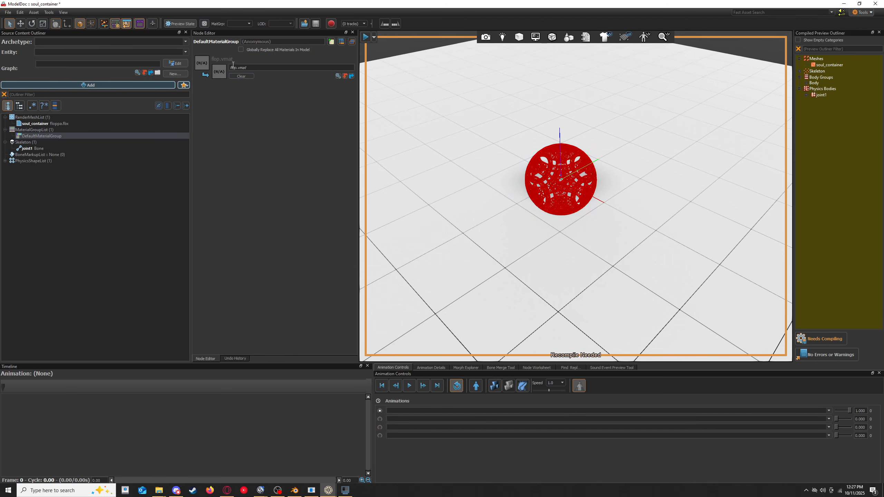
{"action": "left_click", "coordinate": [339, 76]}
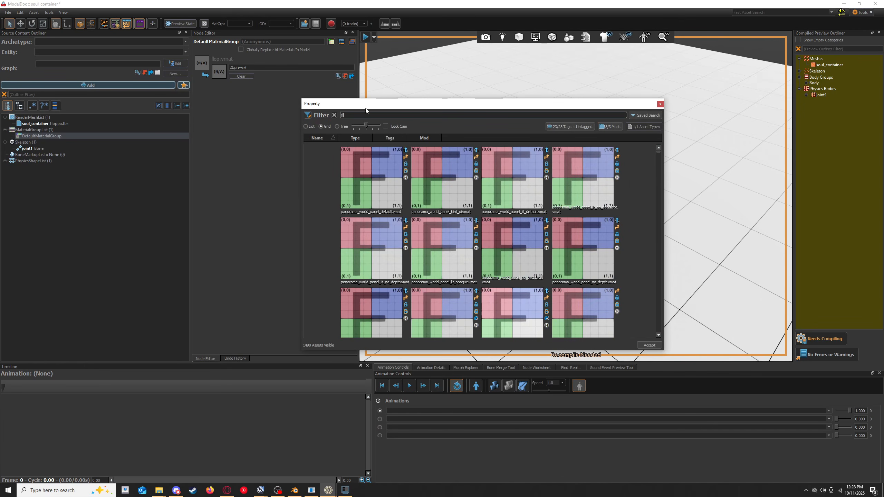
{"action": "double_click", "coordinate": [345, 167]}
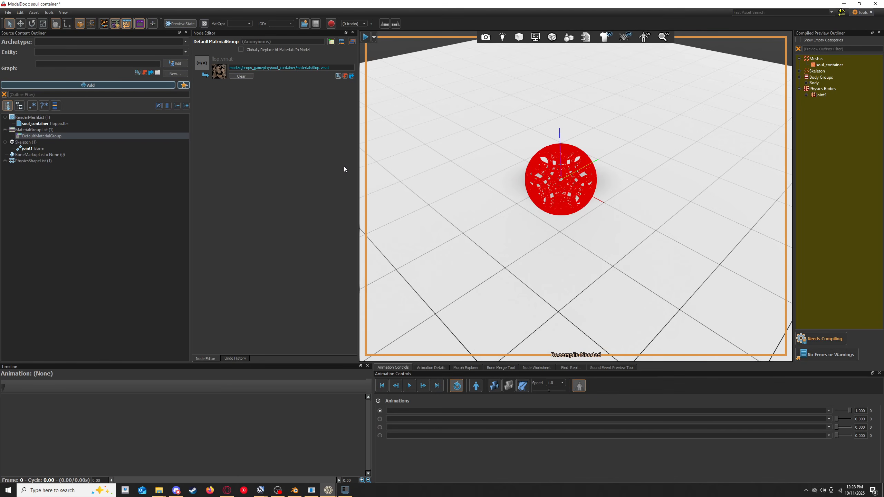
- Compile the soul_container model, inspect the textured result in the preview and close ModelDoc
{"action": "left_click", "coordinate": [835, 336]}
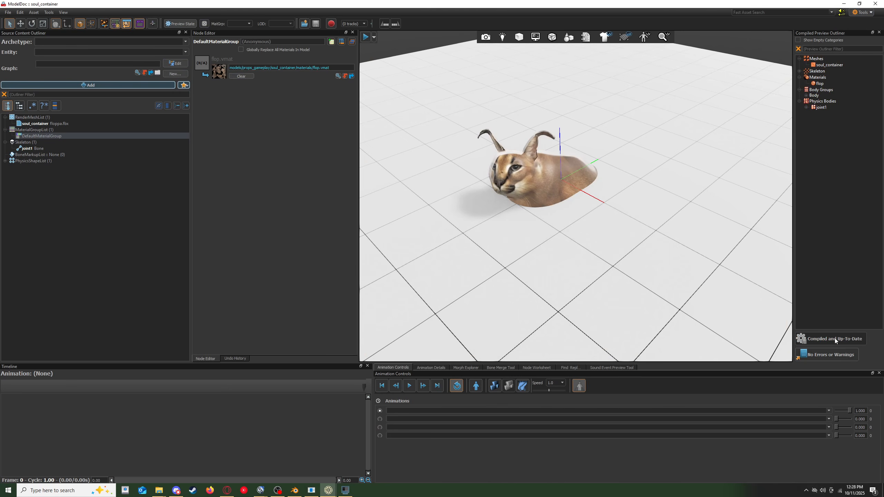
{"action": "mouse_move", "coordinate": [576, 196]}
{"action": "right_mouse_down"}
{"action": "mouse_move", "coordinate": [564, 209]}
{"action": "mouse_move", "coordinate": [640, 202]}
{"action": "mouse_move", "coordinate": [565, 205]}
{"action": "mouse_move", "coordinate": [580, 209]}
{"action": "right_mouse_up"}
{"action": "key", "text": "w"}
{"action": "key", "text": "s"}
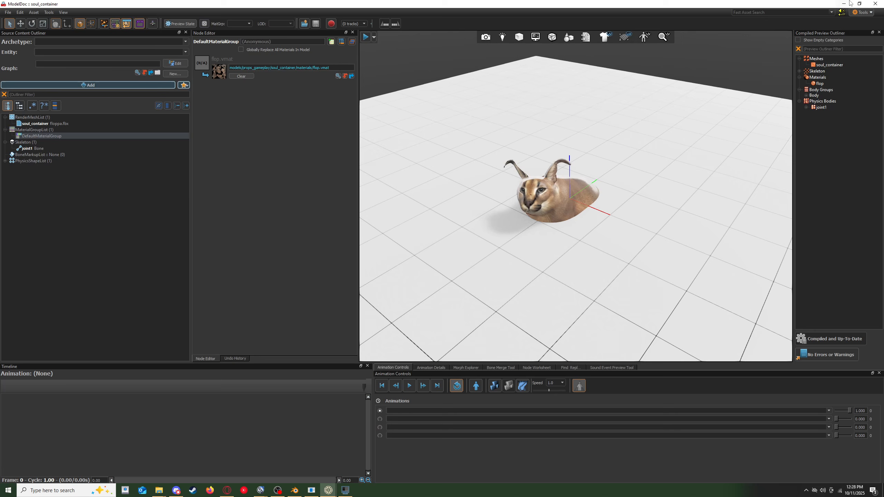
{"action": "left_click", "coordinate": [875, 4]}
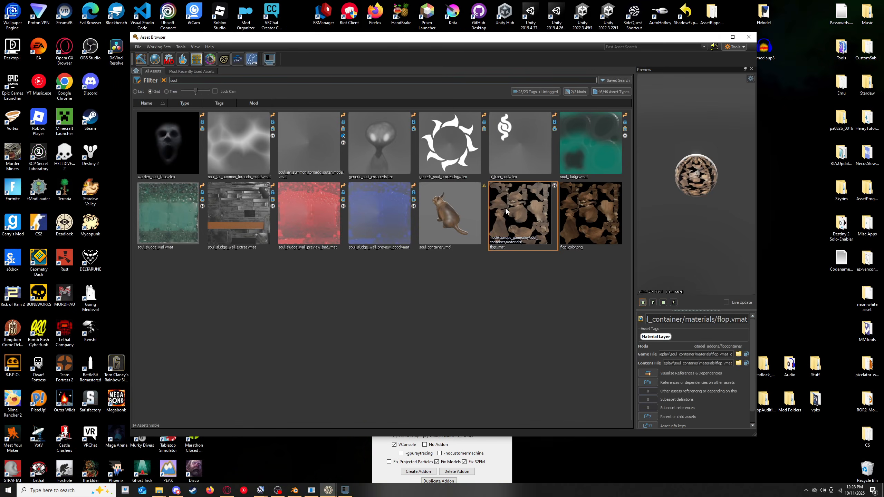
- Open the folder of the compiled soul_container.vmdl_c and copy that file together with the materials folder
{"action": "right_click", "coordinate": [442, 215]}
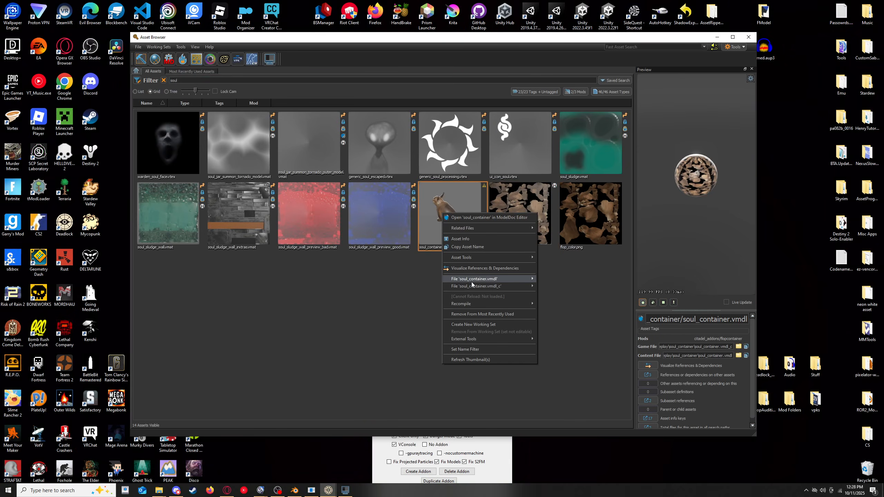
{"action": "mouse_move", "coordinate": [480, 286]}
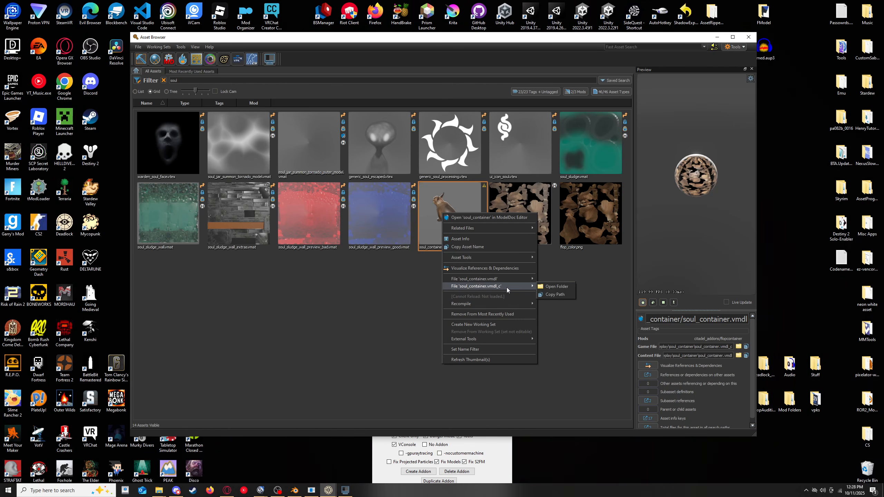
{"action": "left_click", "coordinate": [544, 286]}
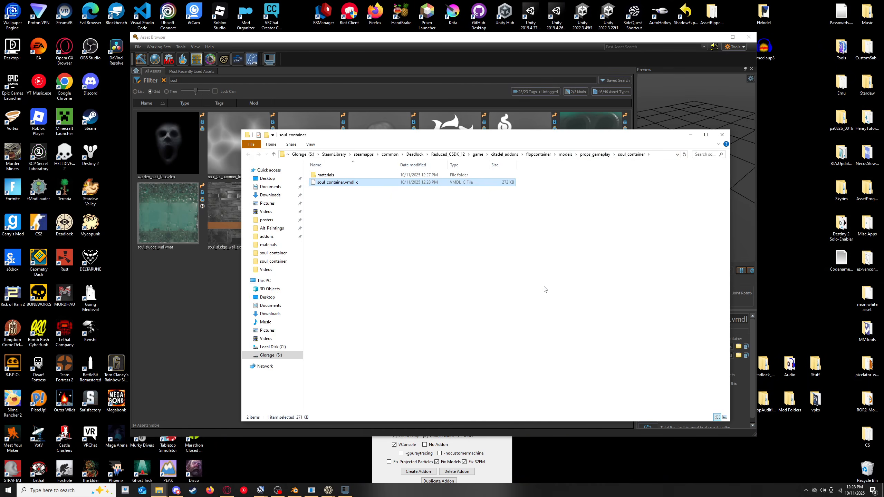
{"action": "left_click_drag", "start_coordinate": [378, 212], "coordinate": [320, 173]}
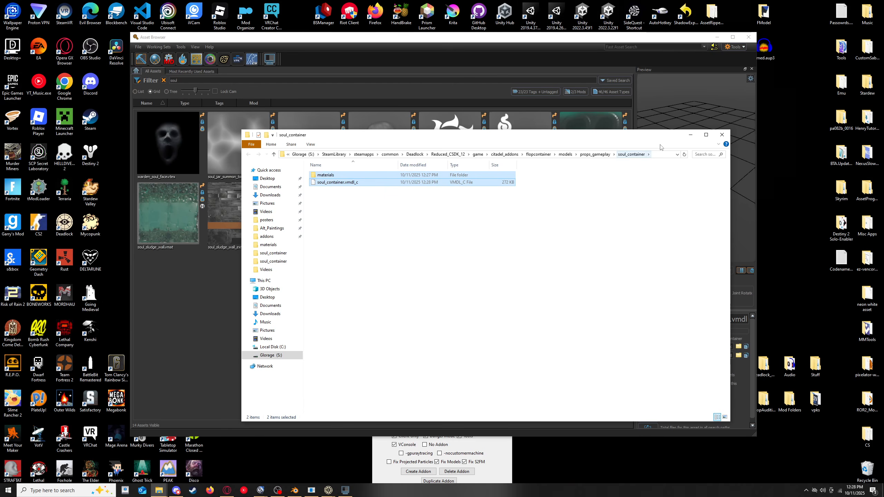
- Minimize the open windows and paste the copied files into models/props_gameplay/soul_container inside the desktop's flop folder
{"action": "left_click", "coordinate": [690, 135]}
{"action": "left_click", "coordinate": [717, 37]}
{"action": "left_click", "coordinate": [623, 118]}
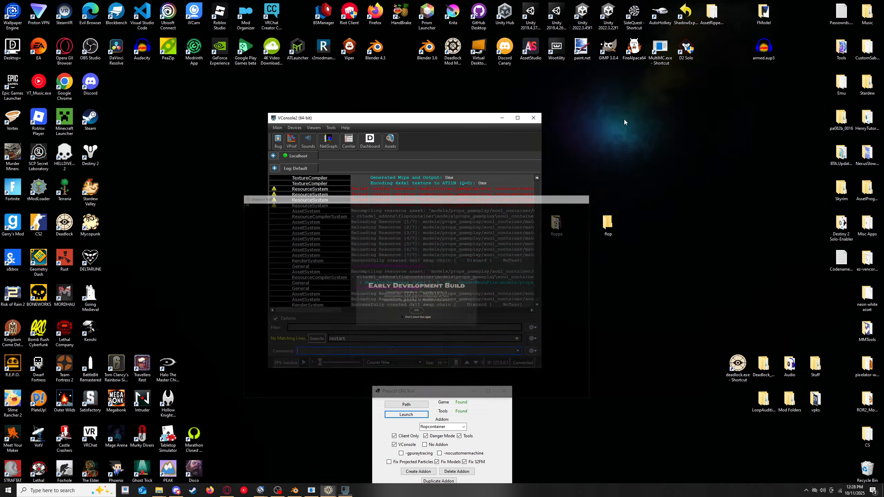
{"action": "left_click", "coordinate": [502, 118]}
{"action": "double_click", "coordinate": [607, 224]}
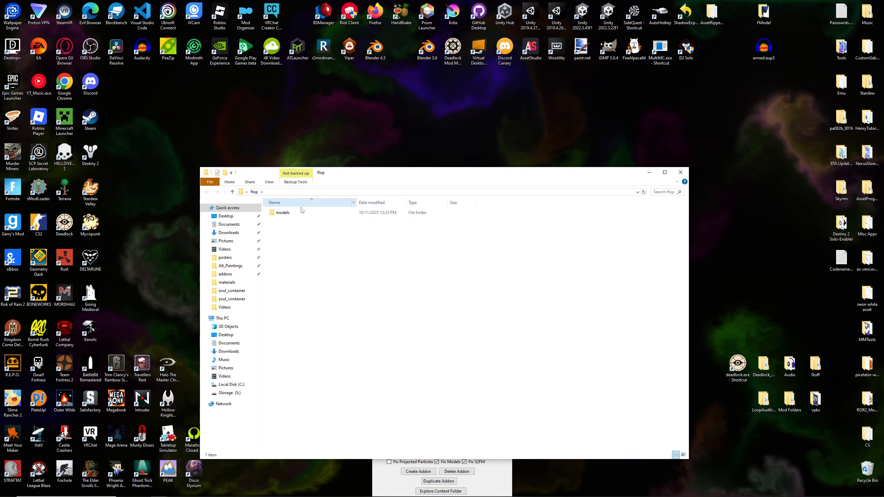
{"action": "left_click", "coordinate": [295, 212]}
{"action": "double_click", "coordinate": [295, 212]}
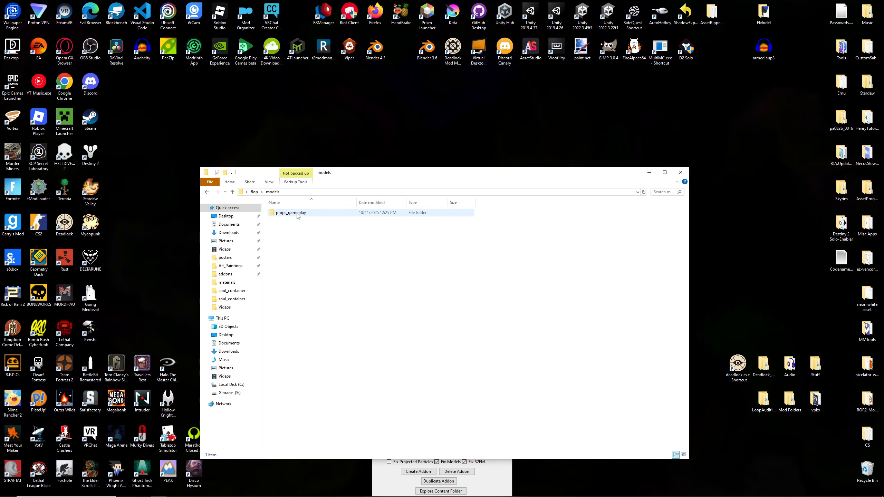
{"action": "double_click", "coordinate": [296, 213]}
{"action": "double_click", "coordinate": [297, 212]}
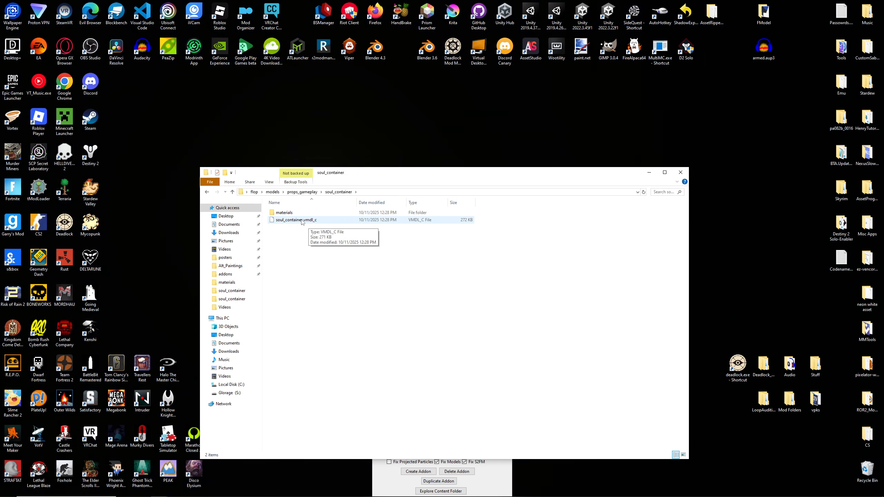
- Open the pasted materials folder and check the compiled flop material and texture files
{"action": "double_click", "coordinate": [283, 212]}
{"action": "left_click_drag", "start_coordinate": [312, 283], "coordinate": [286, 214]}
{"action": "left_click", "coordinate": [317, 292]}
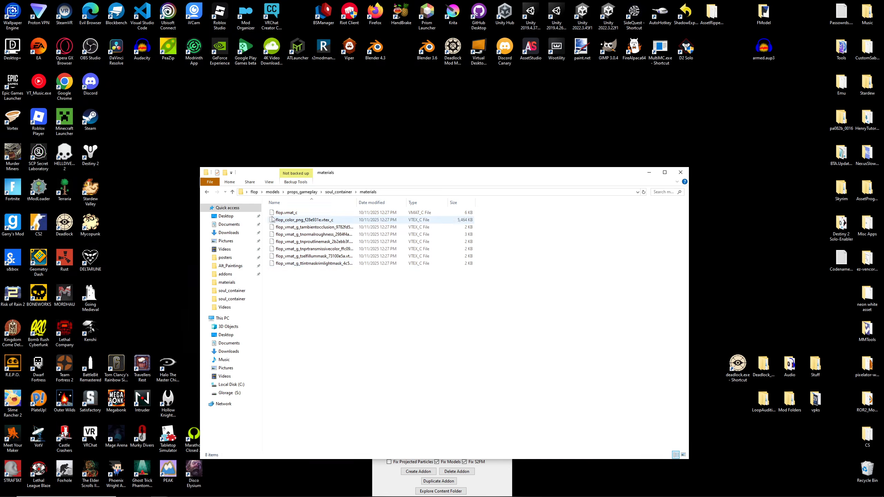
- Minimize the folder window and close the Project8 CFG Tool
{"action": "left_click", "coordinate": [649, 172]}
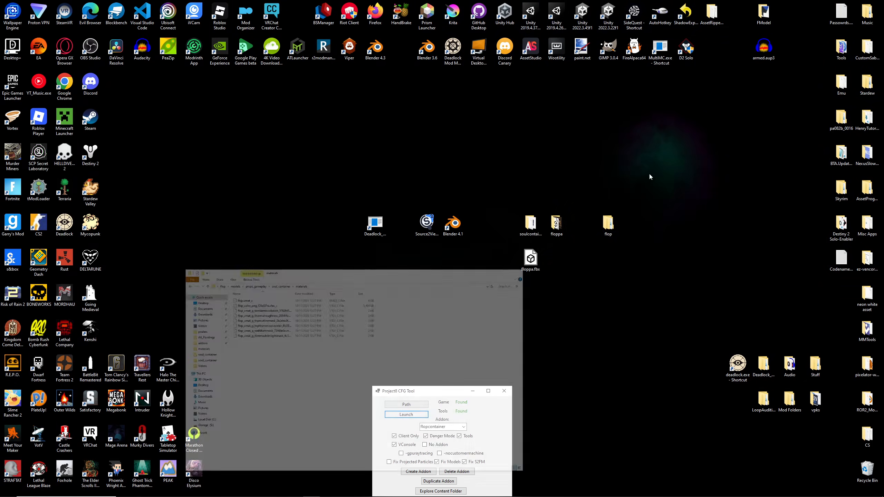
{"action": "left_click_drag", "start_coordinate": [443, 393], "coordinate": [423, 286]}
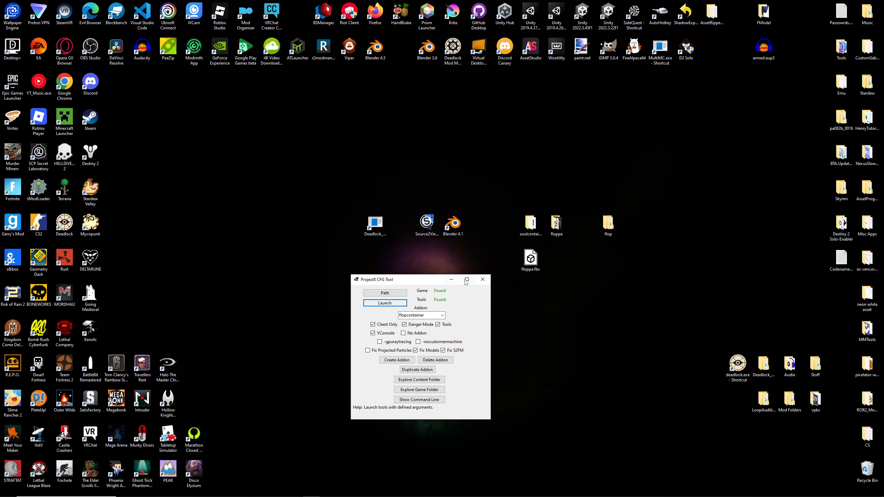
{"action": "left_click", "coordinate": [482, 283]}
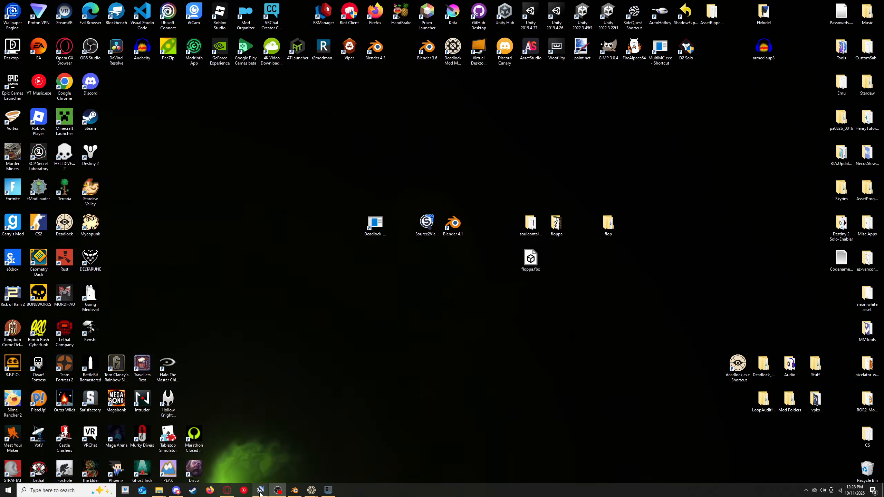
- Switch to Source 2 Viewer and create a new VPK
{"action": "left_click", "coordinate": [289, 439]}
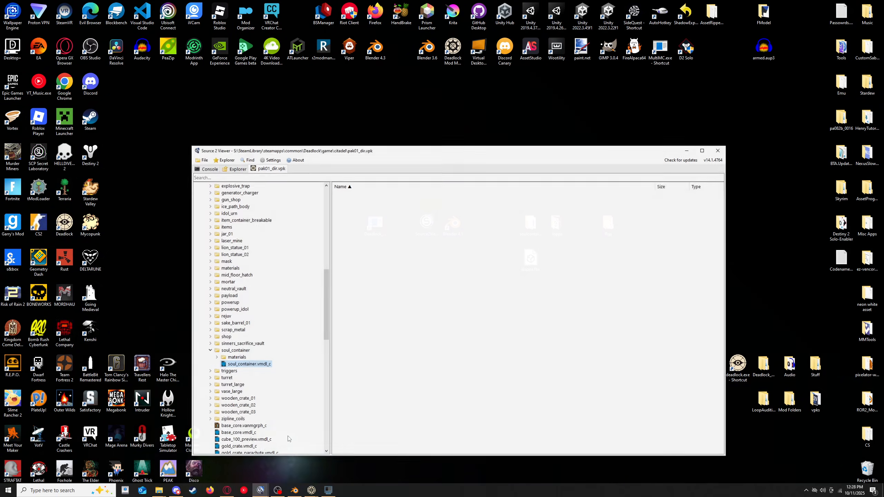
{"action": "left_click", "coordinate": [202, 157]}
{"action": "left_click", "coordinate": [207, 182]}
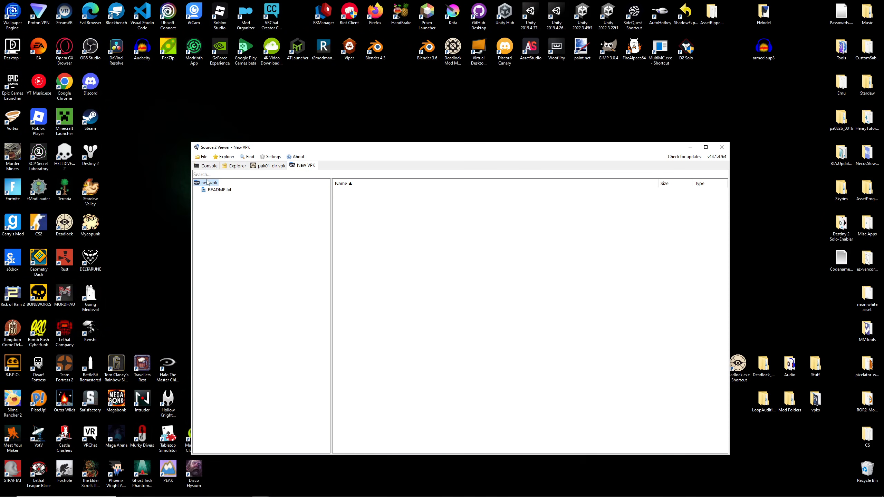
- Add the existing flop folder from the desktop to the new VPK and dismiss the message
{"action": "right_click", "coordinate": [216, 185]}
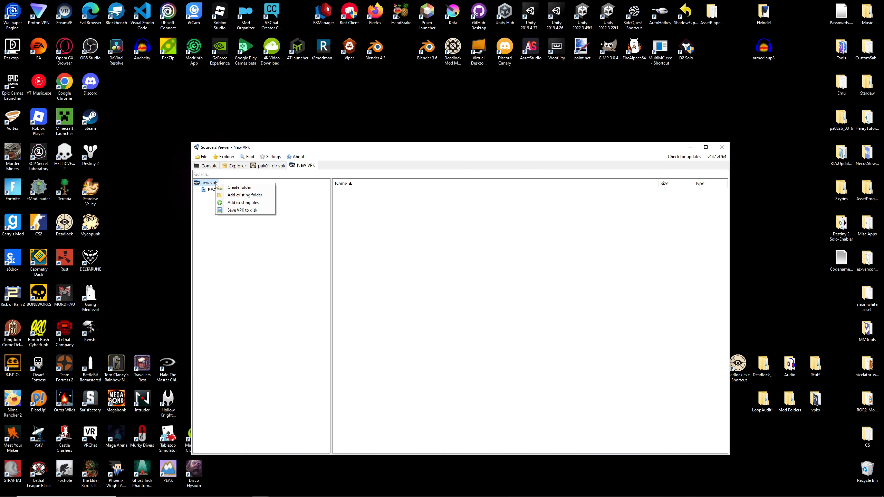
{"action": "left_click", "coordinate": [233, 195]}
{"action": "left_click", "coordinate": [219, 204]}
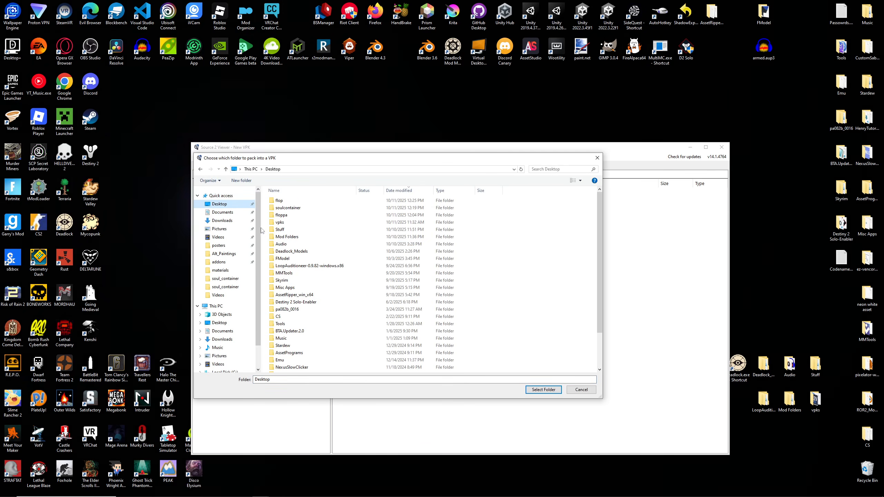
{"action": "double_click", "coordinate": [283, 200]}
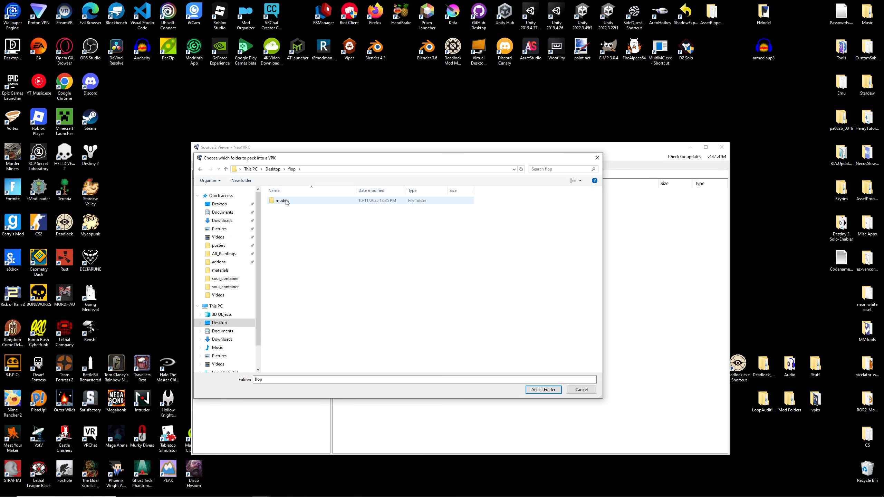
{"action": "left_click", "coordinate": [543, 389]}
{"action": "left_click", "coordinate": [465, 279]}
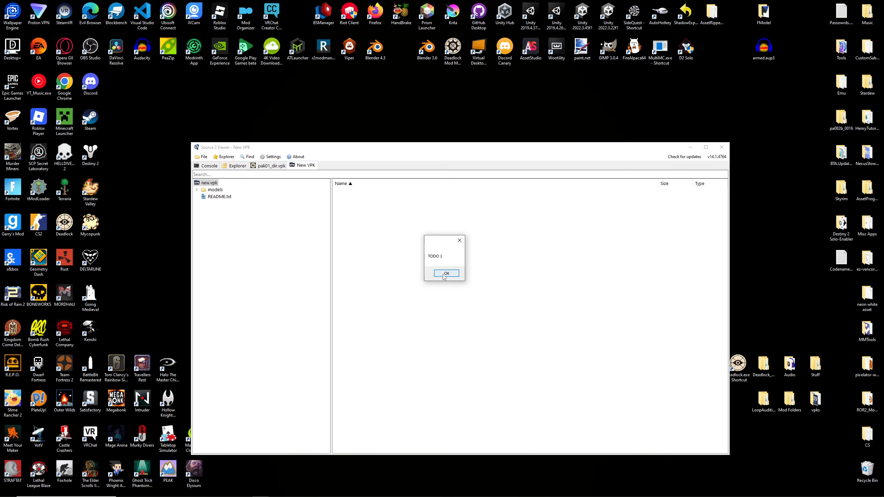
{"action": "left_click", "coordinate": [444, 276]}
- Expand the VPK's models/props_gameplay/soul_container folder and preview soul_container.vmdl_c
{"action": "left_click", "coordinate": [197, 190]}
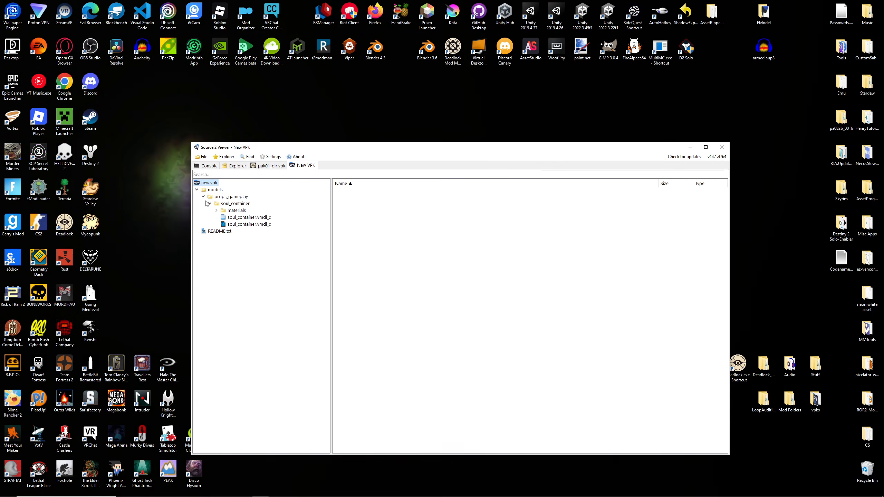
{"action": "double_click", "coordinate": [249, 225]}
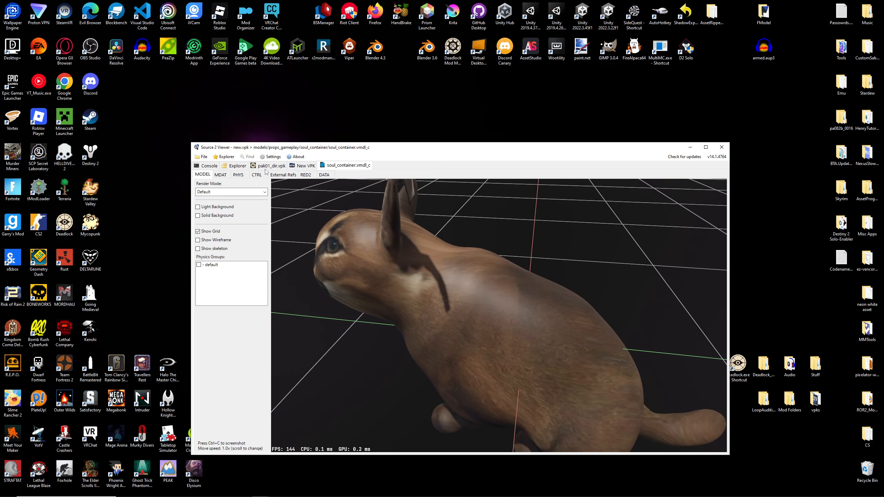
- Save the new VPK as pak03_dir.vpk in Deadlock's game/citadel/addons folder, replacing the existing file, and dismiss the message
{"action": "left_click", "coordinate": [303, 165]}
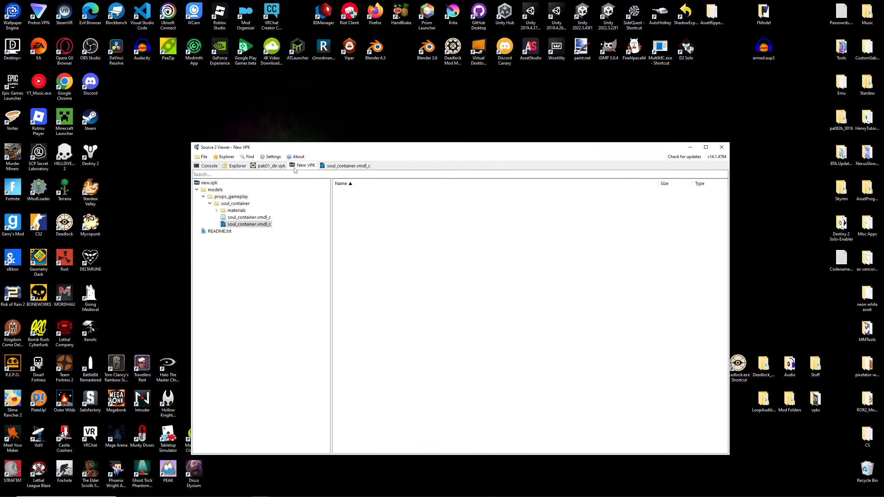
{"action": "right_click", "coordinate": [216, 184]}
{"action": "left_click", "coordinate": [229, 211]}
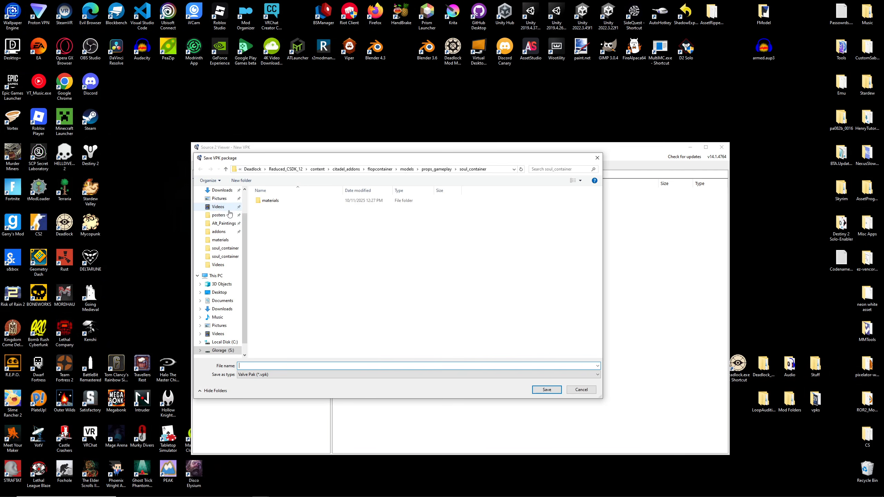
{"action": "left_click", "coordinate": [218, 231]}
{"action": "left_click", "coordinate": [275, 208]}
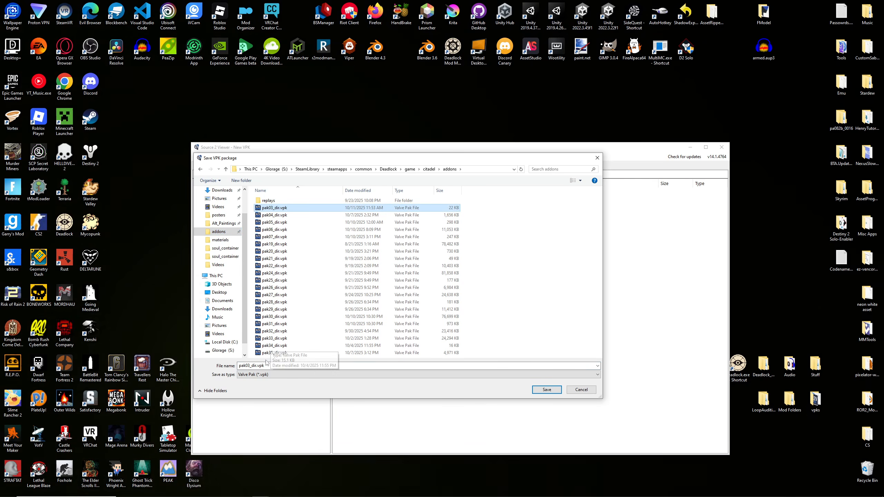
{"action": "double_click", "coordinate": [248, 366]}
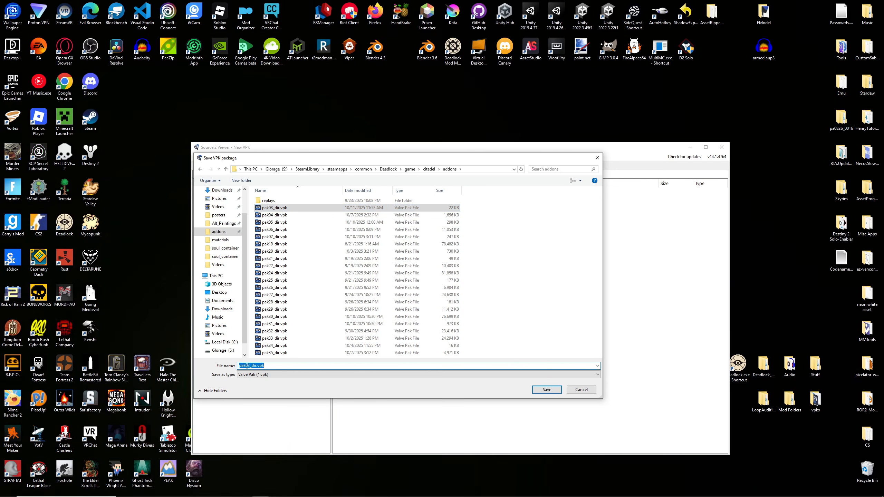
{"action": "left_click_drag", "start_coordinate": [250, 366], "coordinate": [245, 366]}
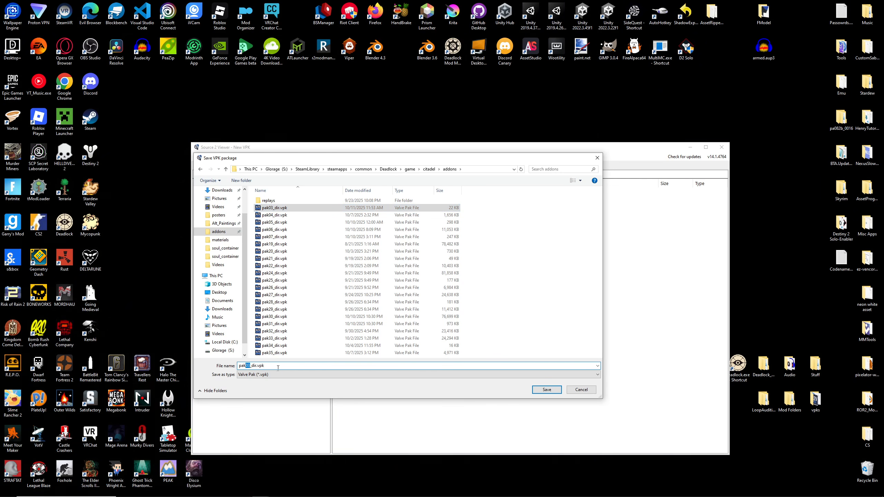
{"action": "left_click", "coordinate": [539, 391]}
{"action": "left_click", "coordinate": [467, 253]}
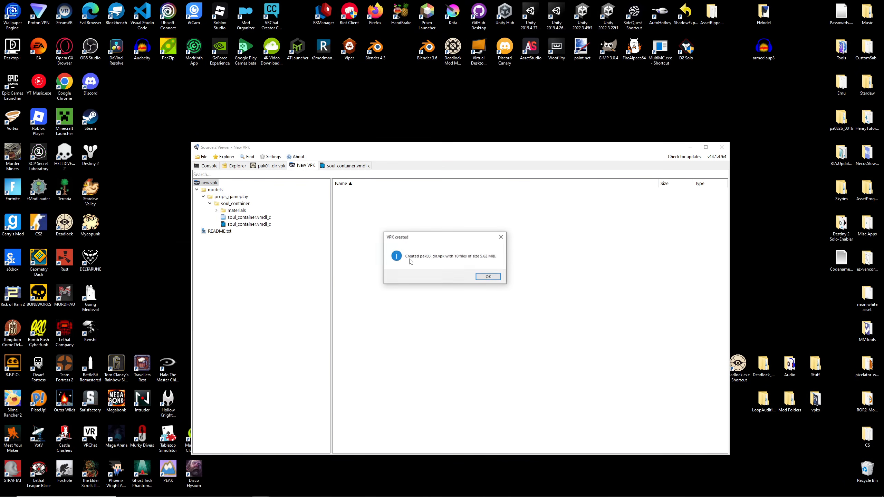
{"action": "key", "text": "Return"}
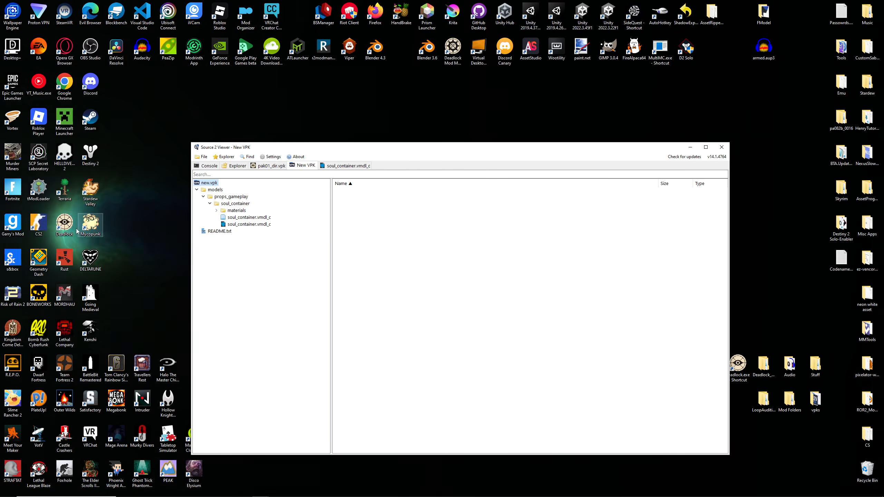
- Try to launch Deadlock, close its already running instance, and dismiss the launch error in Steam
{"action": "double_click", "coordinate": [64, 222]}
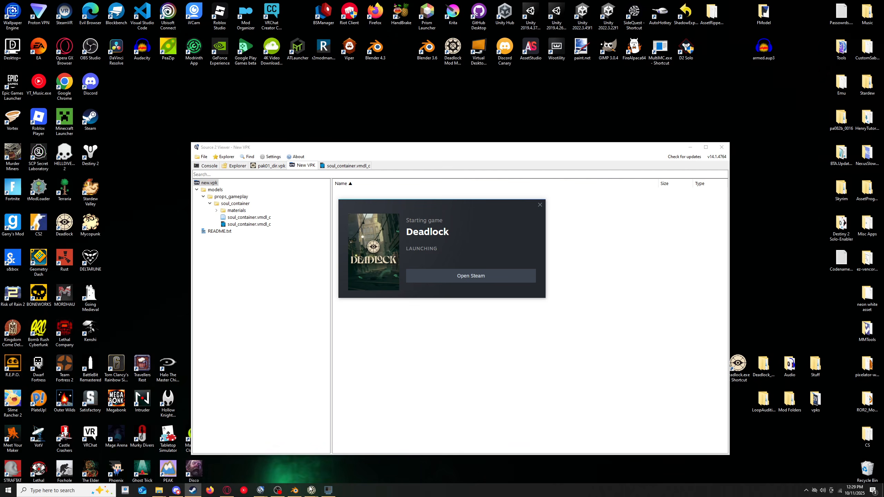
{"action": "mouse_move", "coordinate": [311, 490]}
{"action": "left_click", "coordinate": [377, 438]}
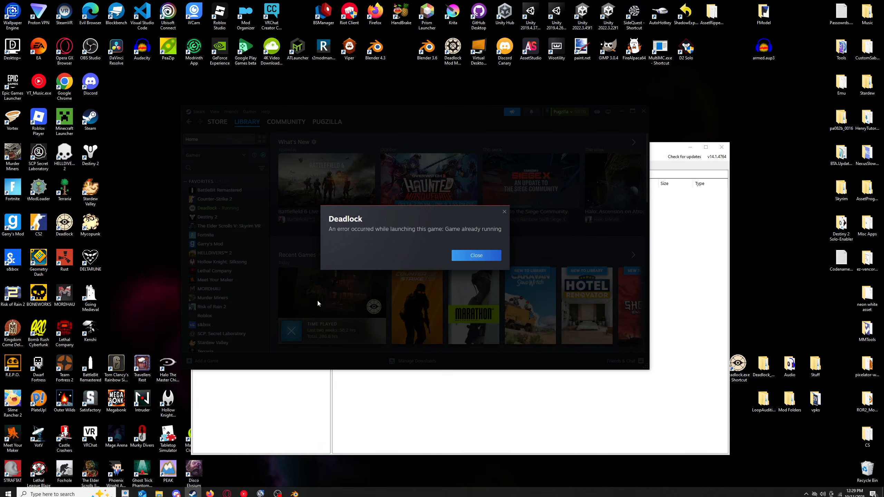
{"action": "left_click", "coordinate": [471, 255]}
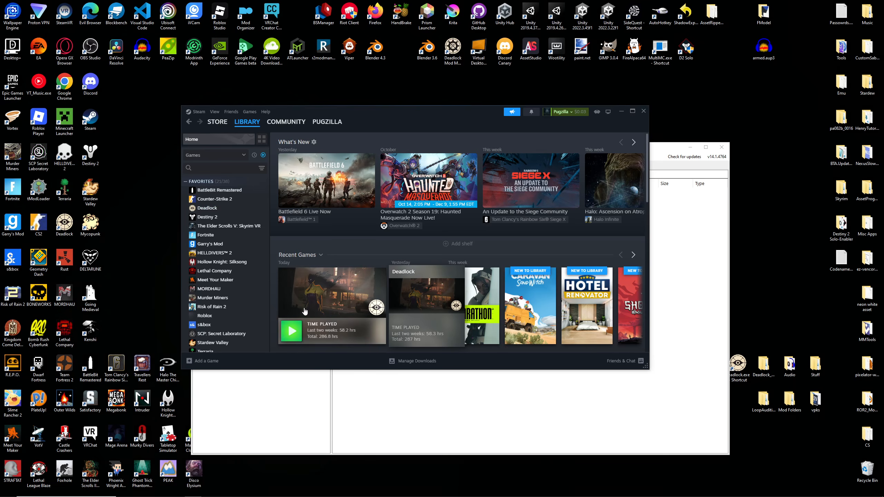
- Launch Deadlock from the Steam library, minimize Steam, and move the Source 2 Viewer window higher
{"action": "left_click", "coordinate": [294, 329]}
{"action": "left_click", "coordinate": [621, 111]}
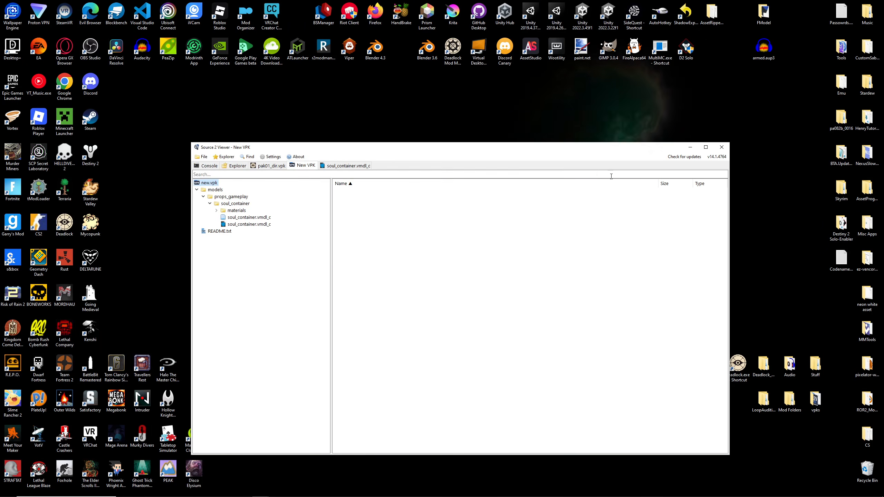
{"action": "left_click_drag", "start_coordinate": [505, 152], "coordinate": [501, 93]}
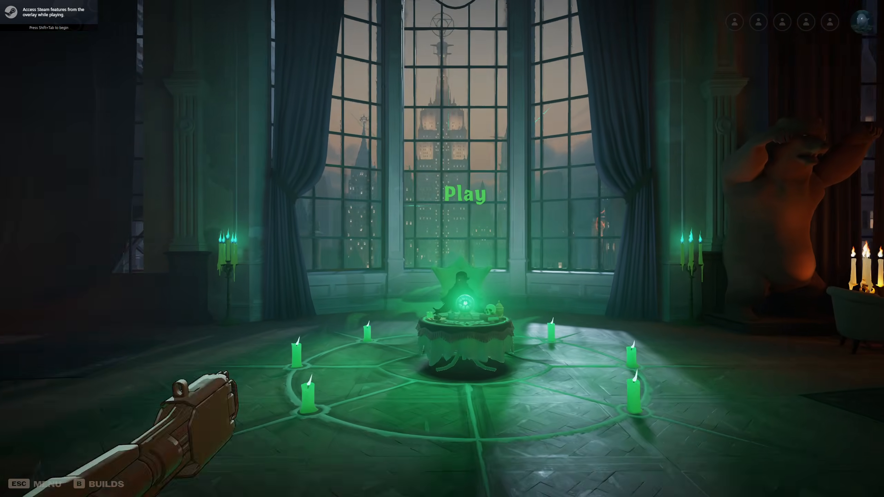
- Enter the Practice Range, collect unsecured souls to examine the soul container model on the character, and switch back to Source 2 Viewer
{"action": "key", "text": "w"}
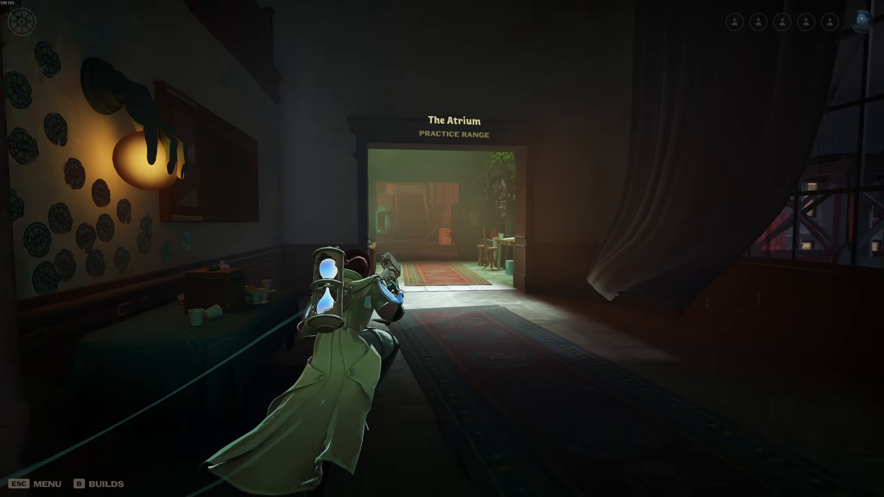
{"action": "key", "text": "w"}
{"action": "key", "text": "space"}
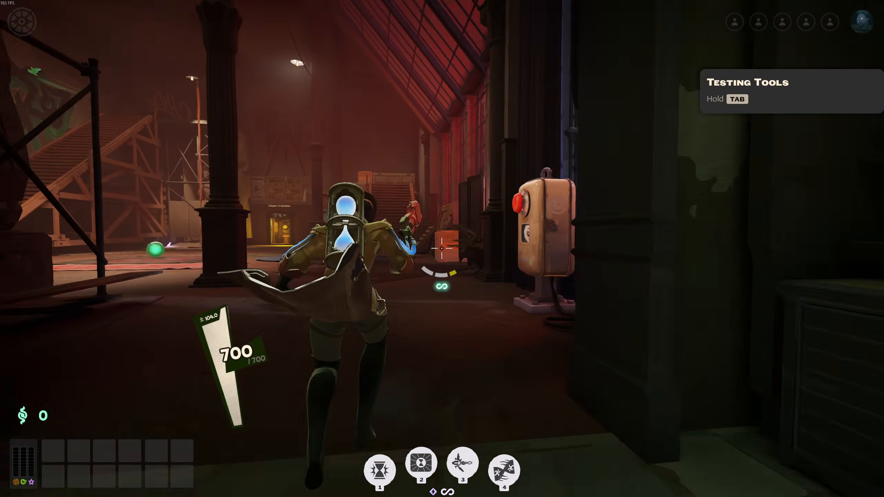
{"action": "left_click", "coordinate": [442, 248]}
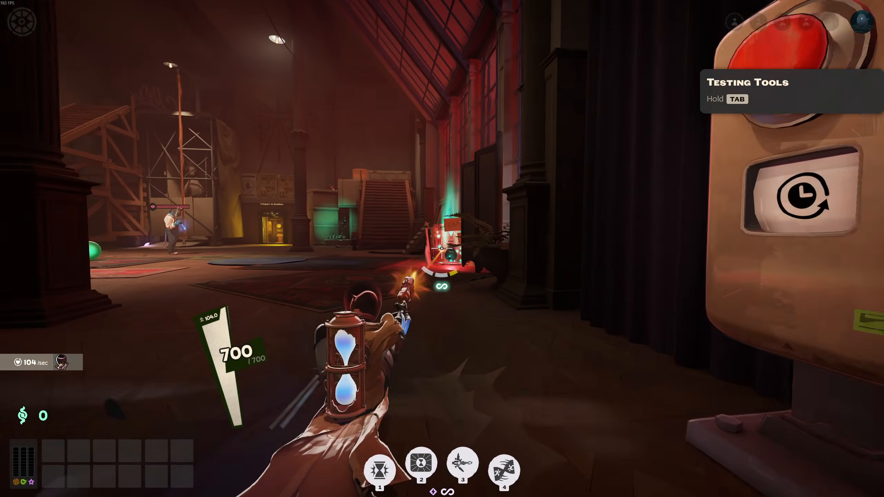
{"action": "key", "text": "w"}
{"action": "key", "text": "r"}
{"action": "key", "text": "q"}
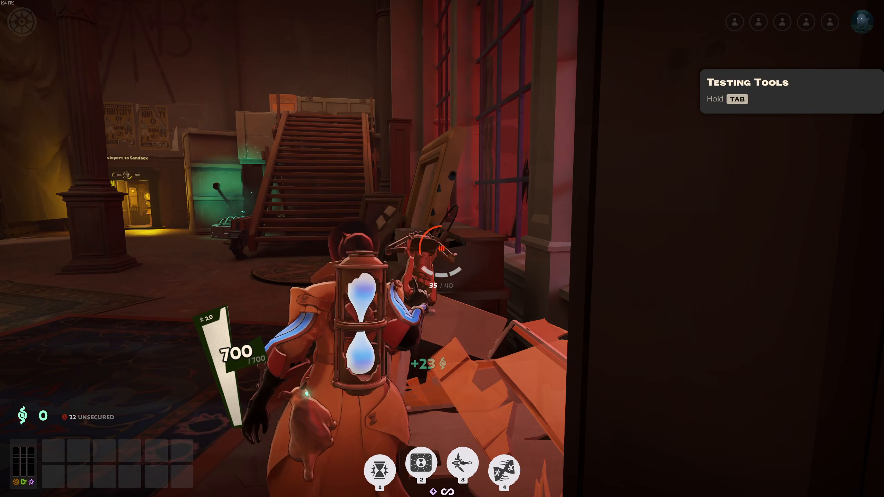
{"action": "key", "text": "w"}
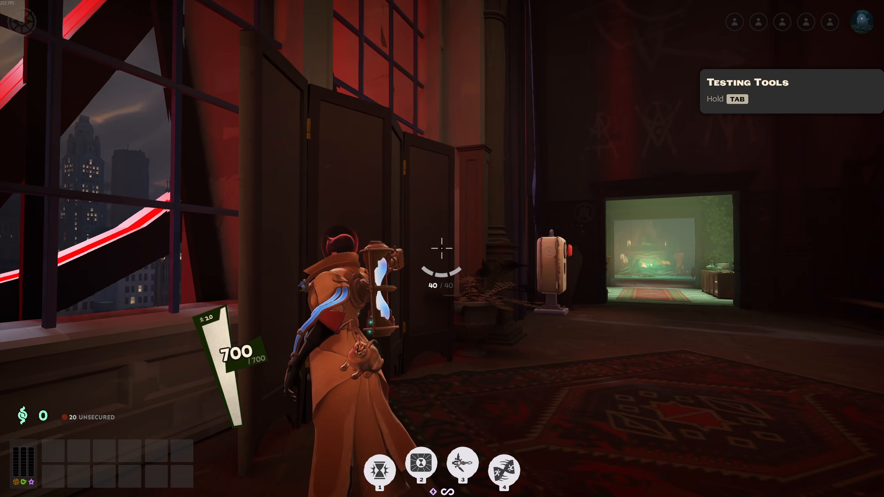
{"action": "key", "text": "alt+Tab"}
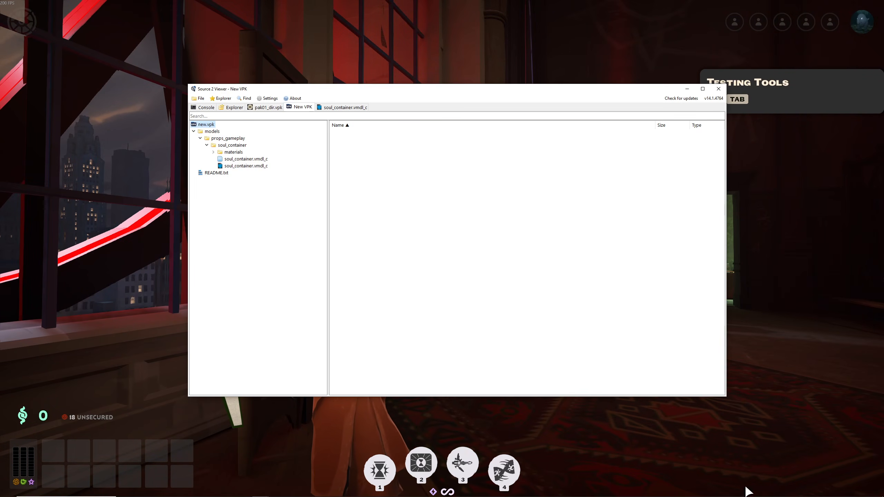